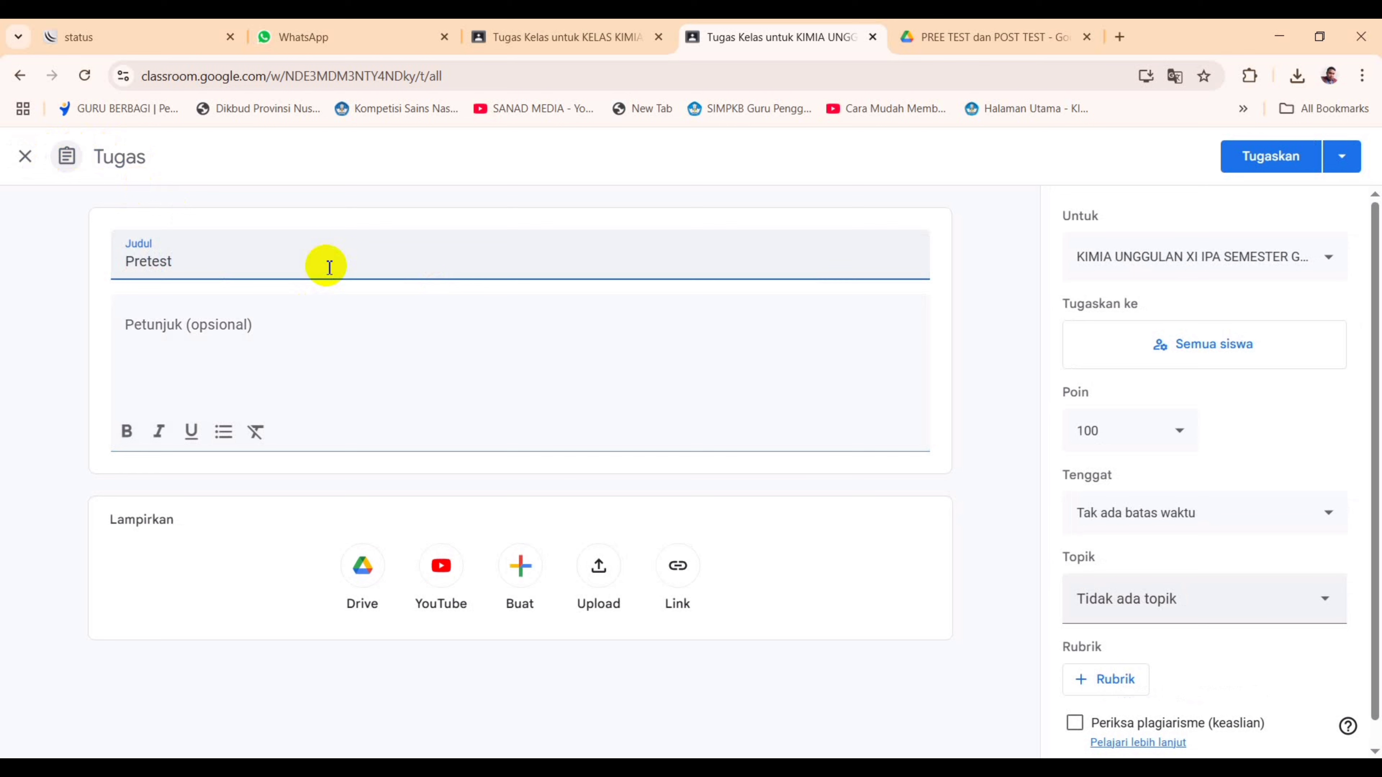
# Step: Enter the assignment instructions "Silahkan nanda sekalian menjawab soal pretes berikut ini"
pyautogui.click(396, 331)
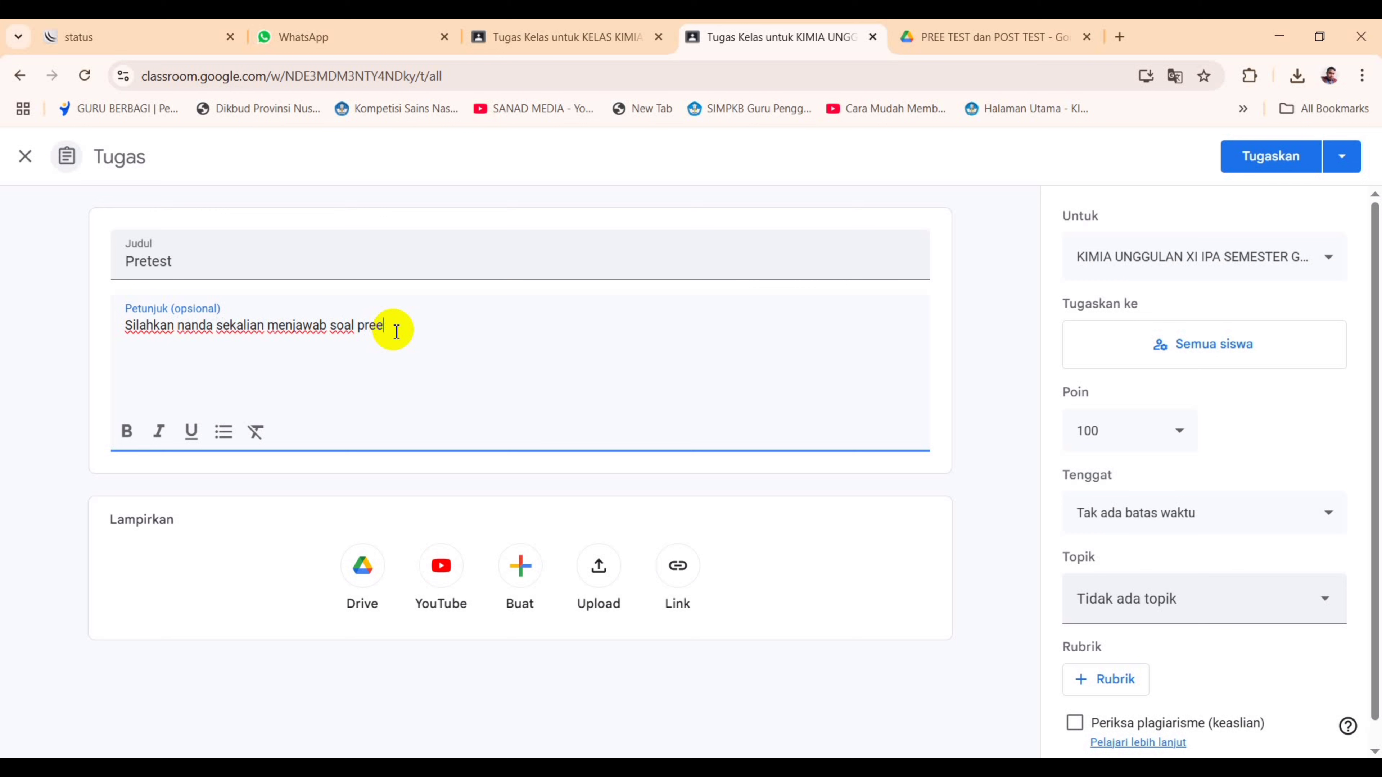
pyautogui.write('est berikut ini')
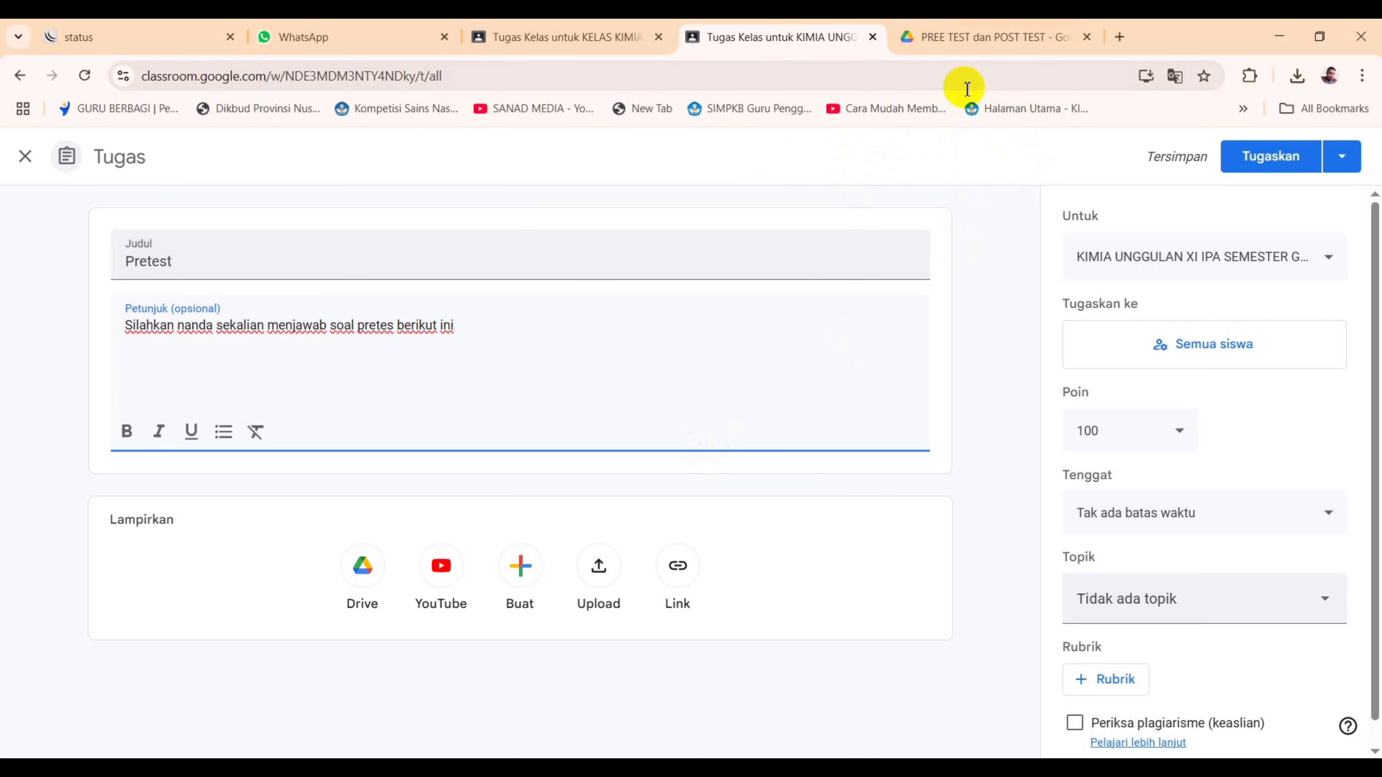
# Step: Open the form Post Test pertemuan I Asam dan Basa from the Drive folder and look through its questions
pyautogui.click(977, 40)
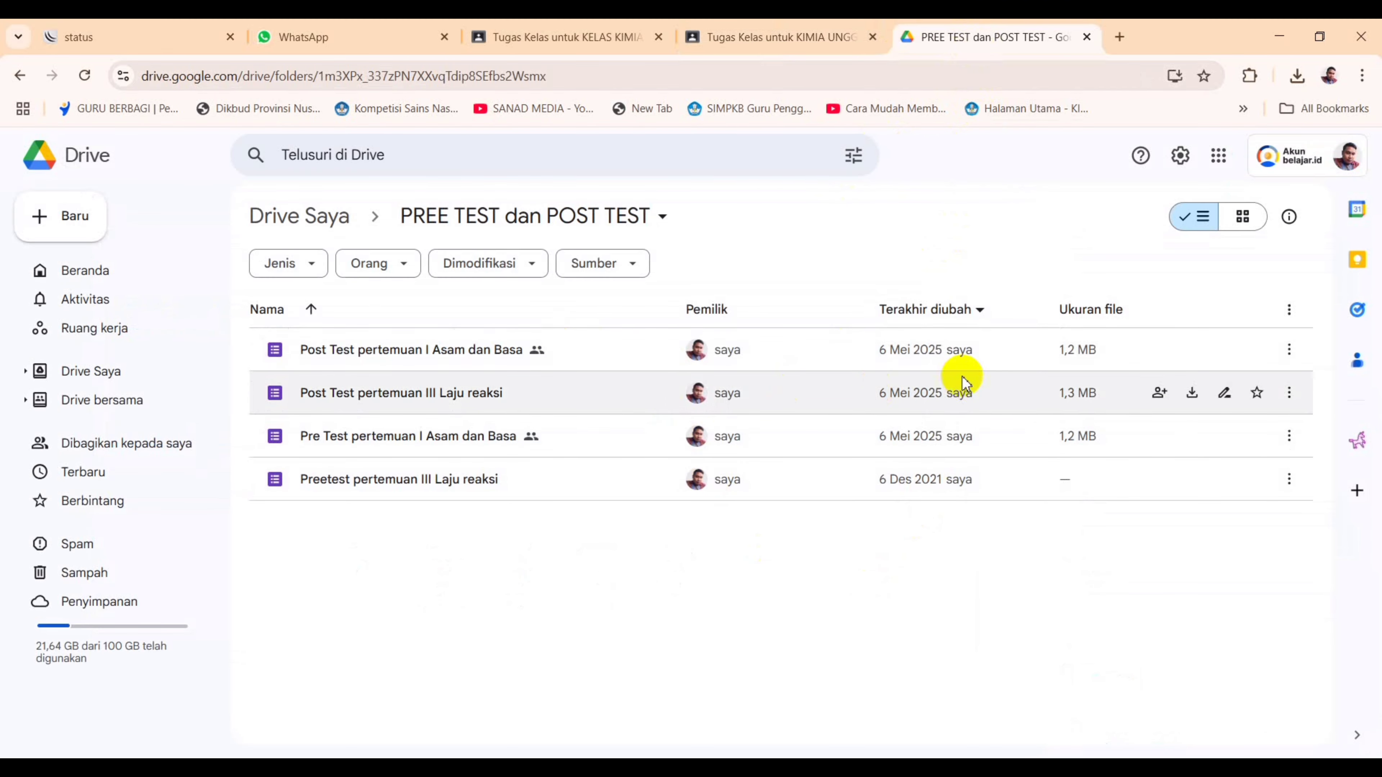
pyautogui.doubleClick(492, 355)
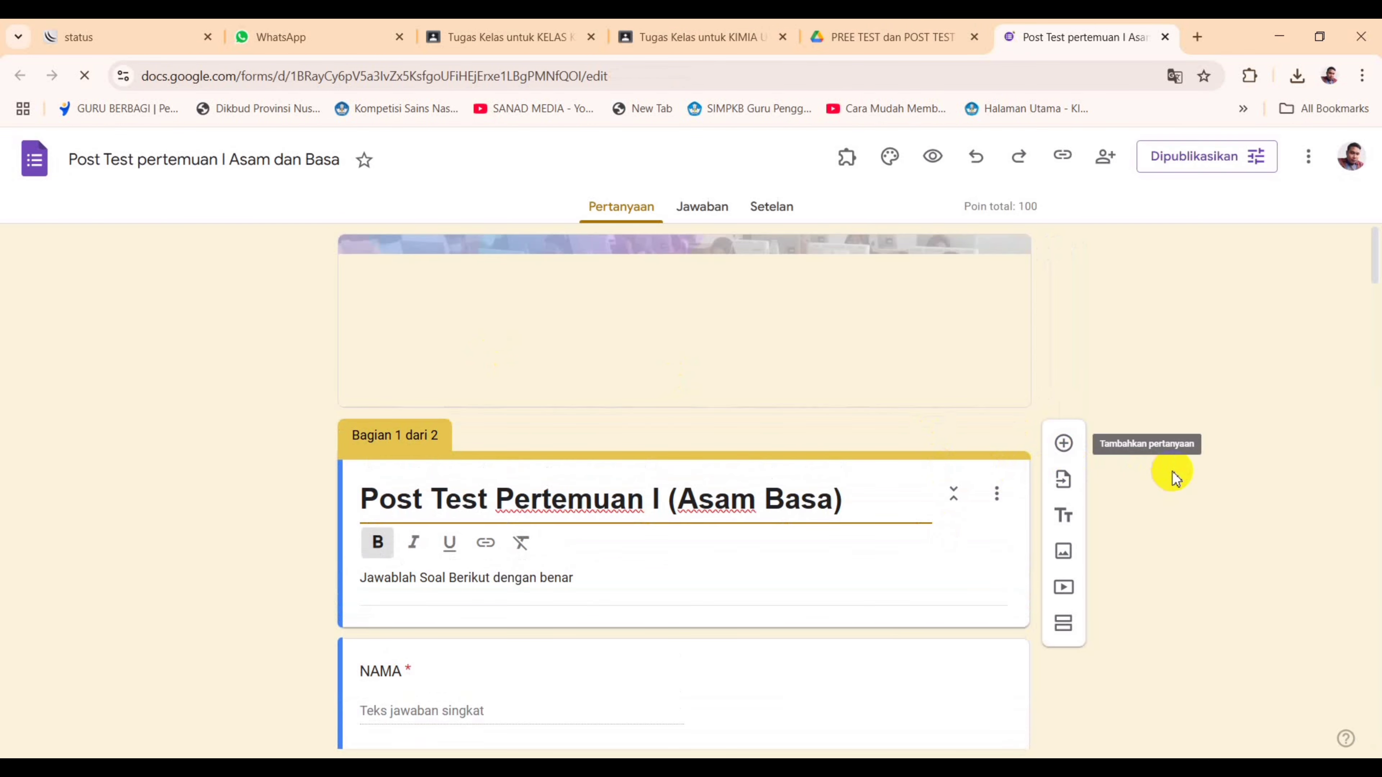
pyautogui.scroll(-5, 1172, 476)
pyautogui.scroll(-13, 1172, 477)
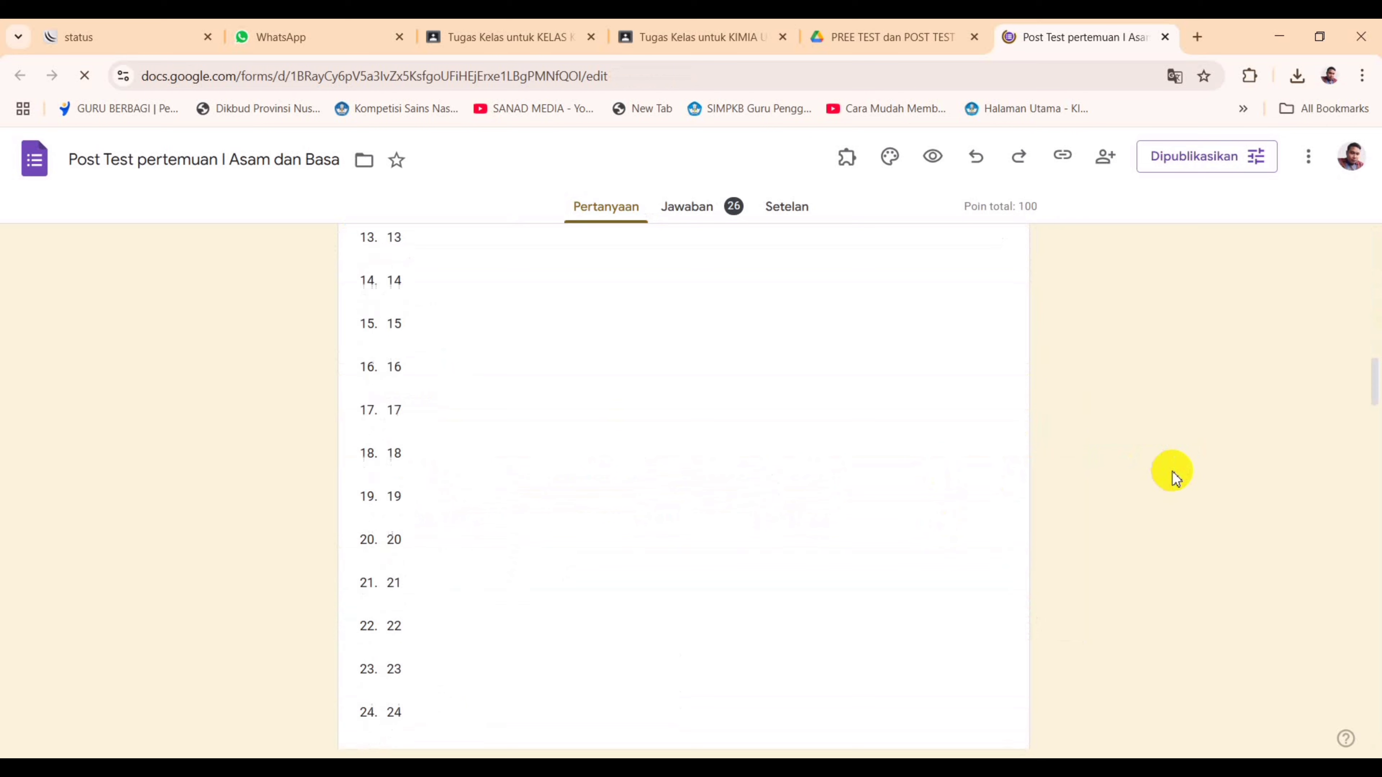
pyautogui.scroll(-10, 1173, 476)
pyautogui.scroll(10, 1172, 476)
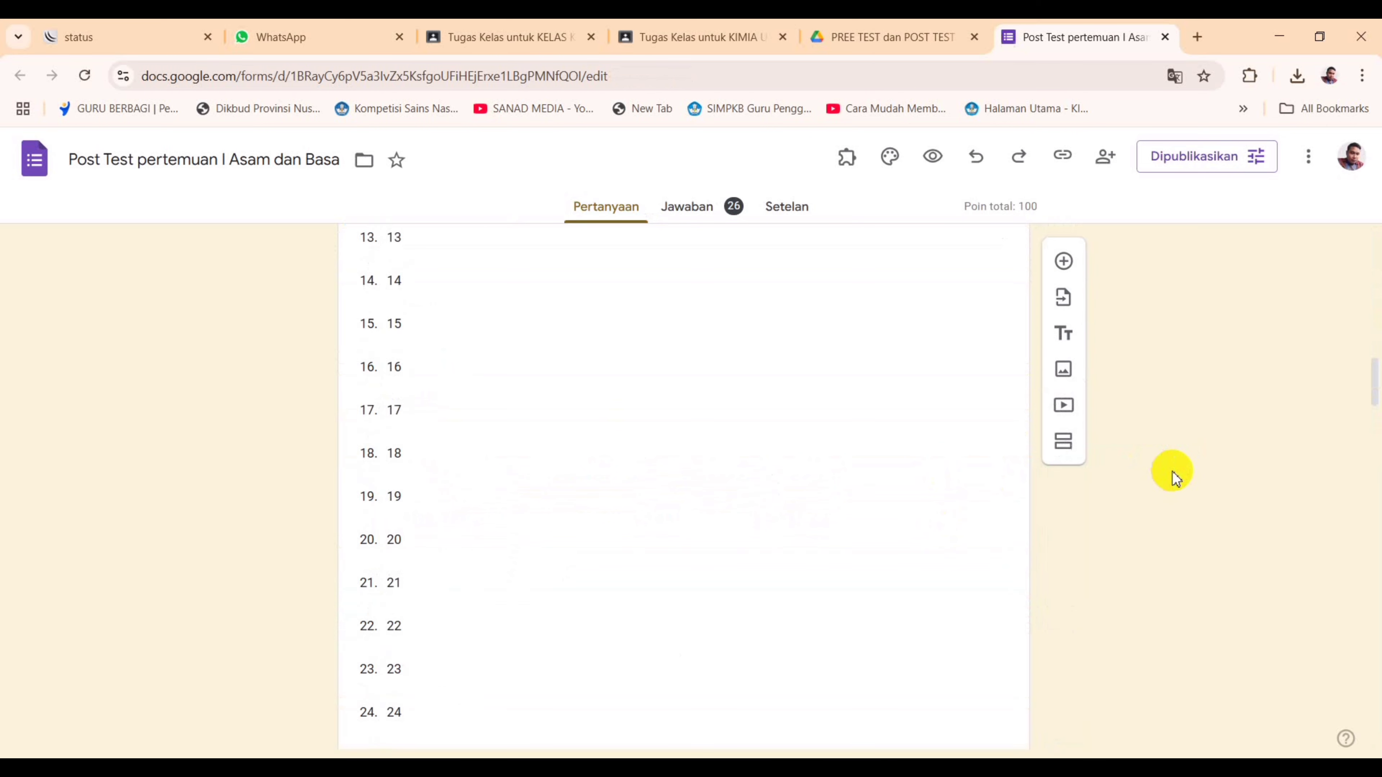
pyautogui.scroll(15, 1172, 477)
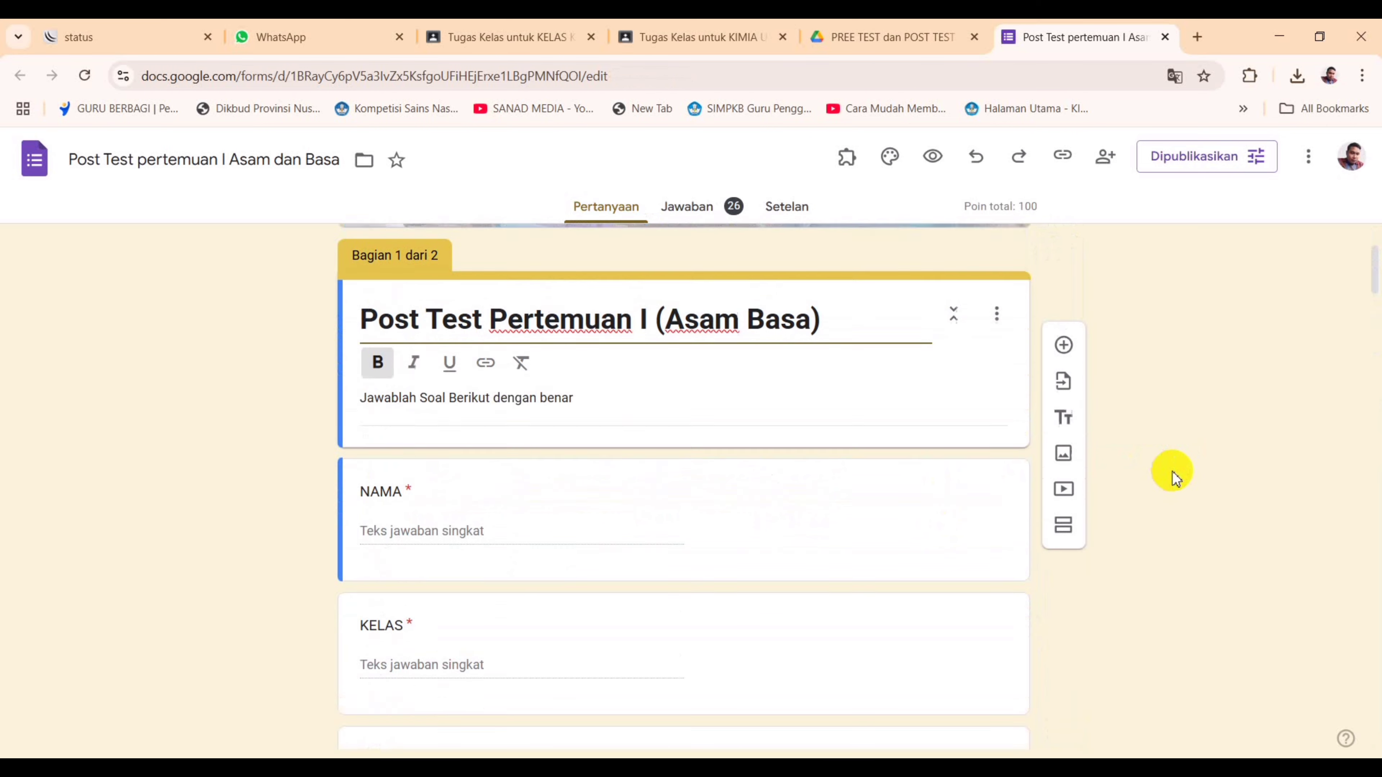
pyautogui.scroll(3, 1172, 477)
pyautogui.scroll(-20, 1172, 476)
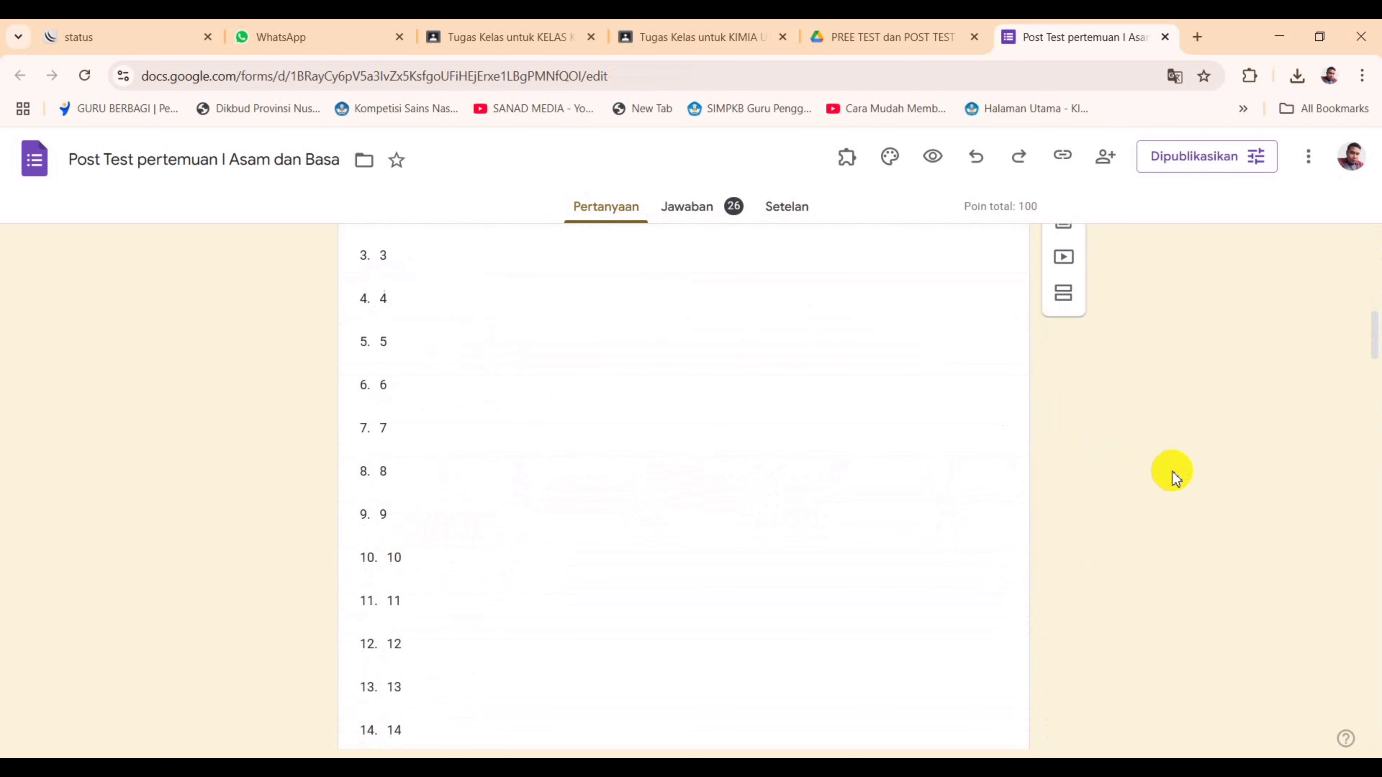
pyautogui.scroll(-12, 1173, 476)
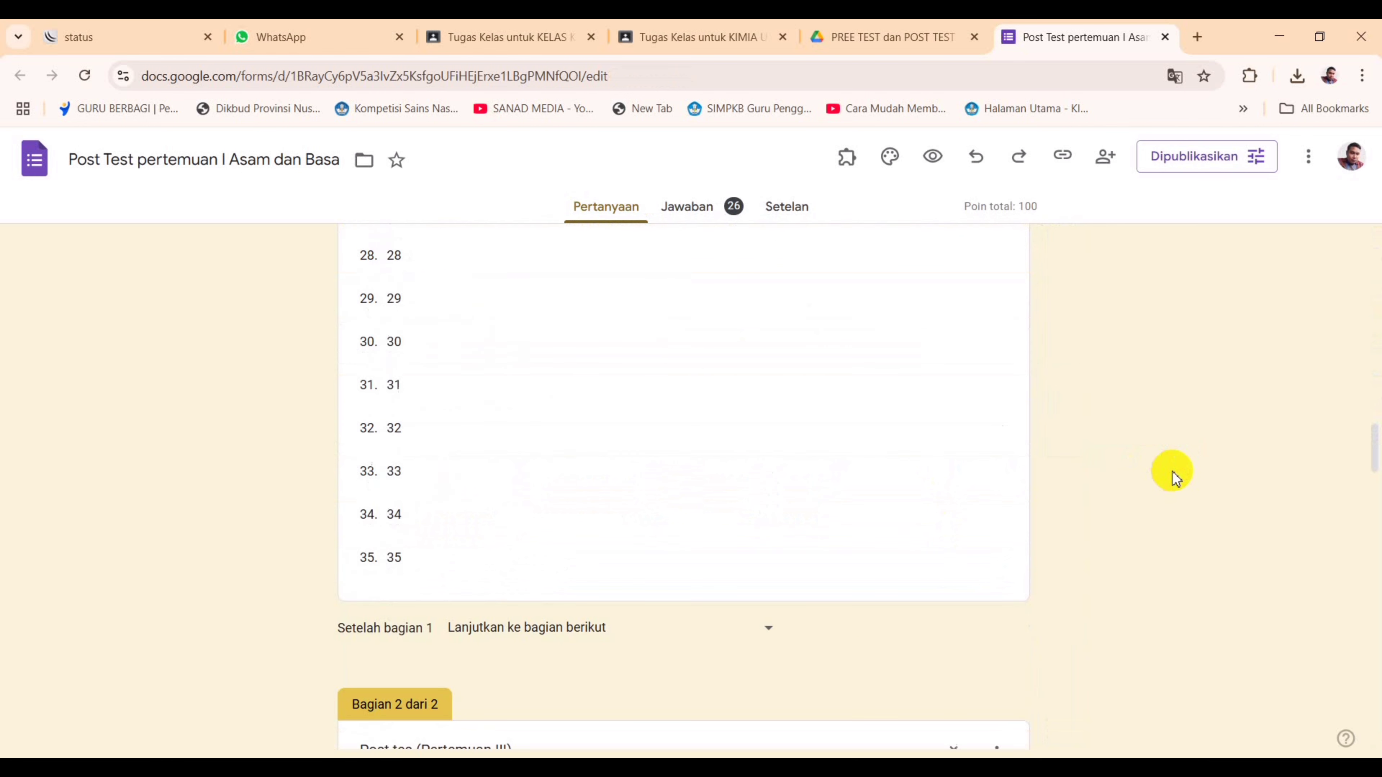
# Step: Review the post-test form's response summary, including the score distribution and the per-question charts
pyautogui.click(682, 215)
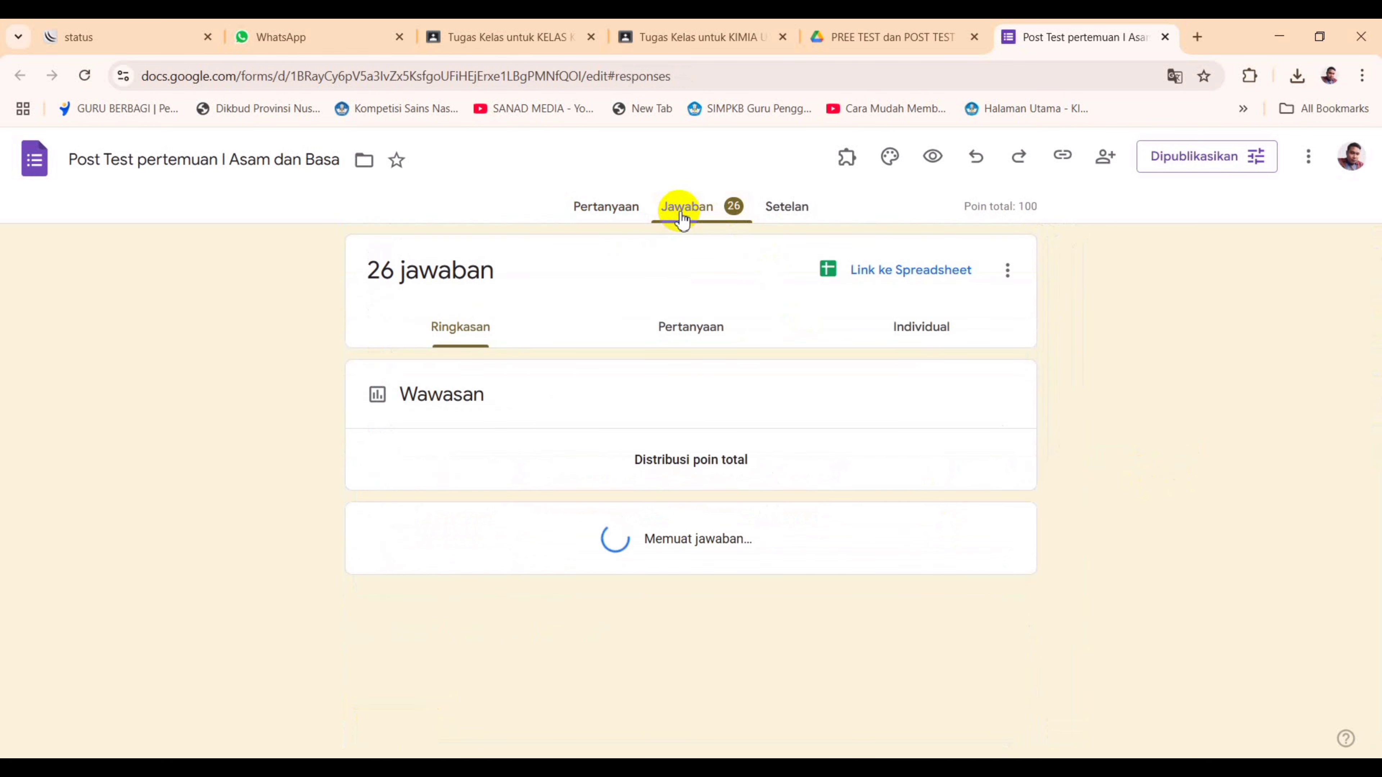
pyautogui.scroll(-5, 952, 490)
pyautogui.scroll(-15, 954, 492)
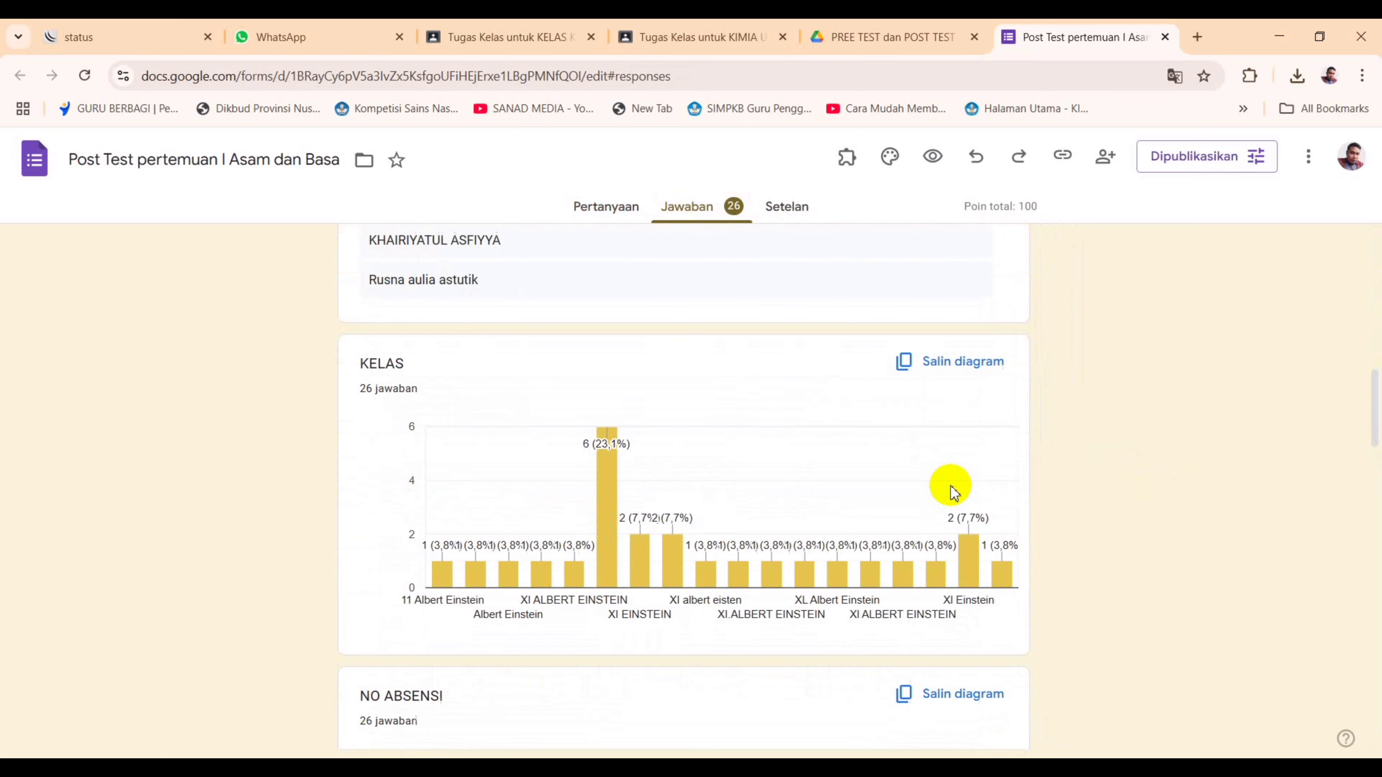
pyautogui.scroll(-20, 953, 493)
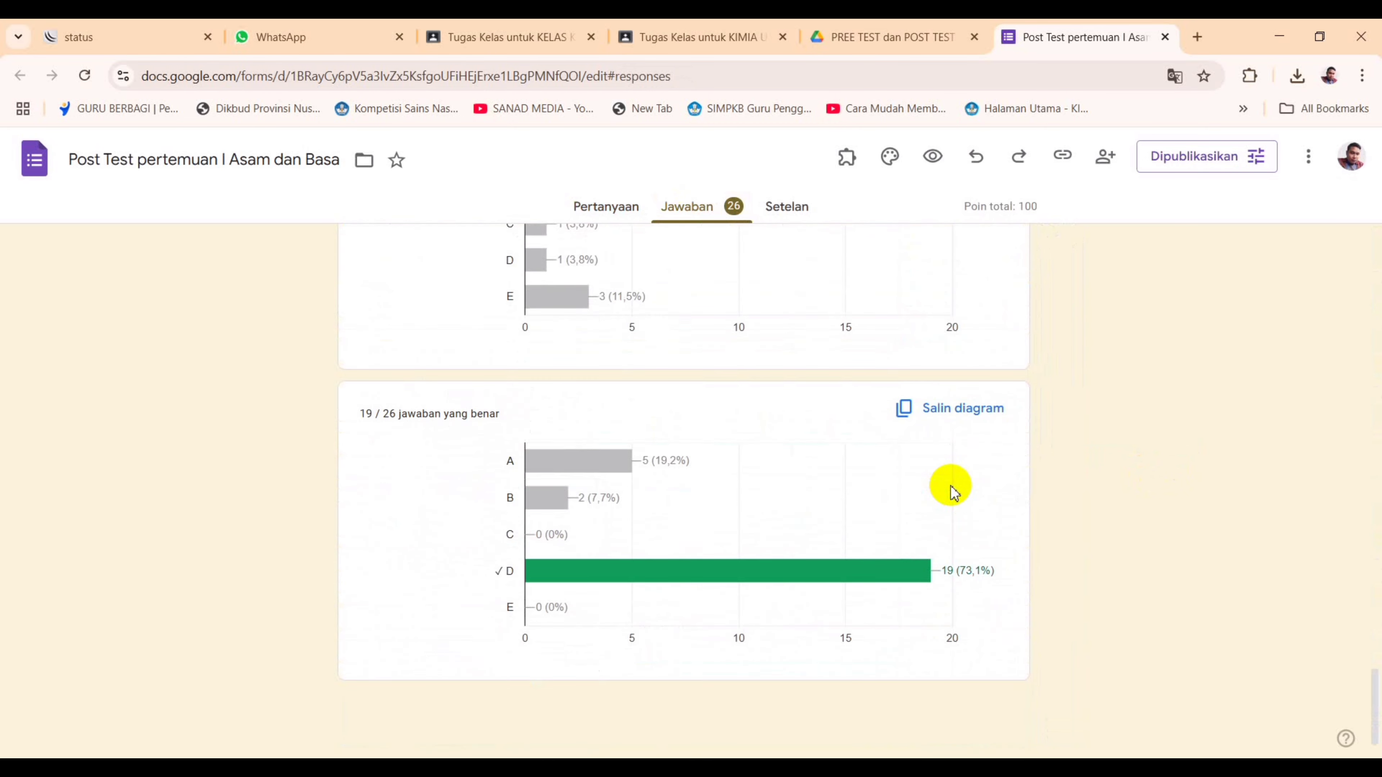
pyautogui.scroll(20, 953, 492)
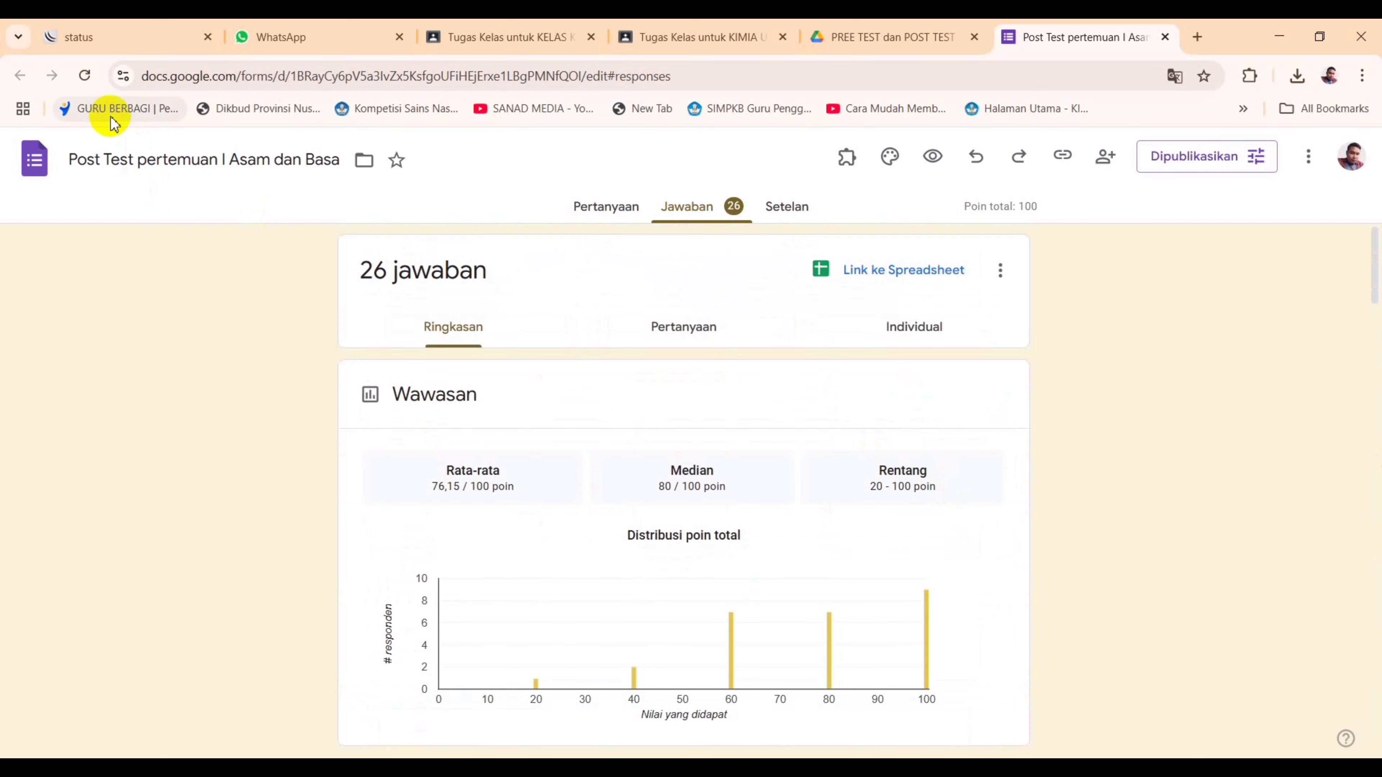
# Step: Open the form Pre Test pertemuan I Asam dan Basa from Drive and copy its shortened respondent link
pyautogui.click(907, 37)
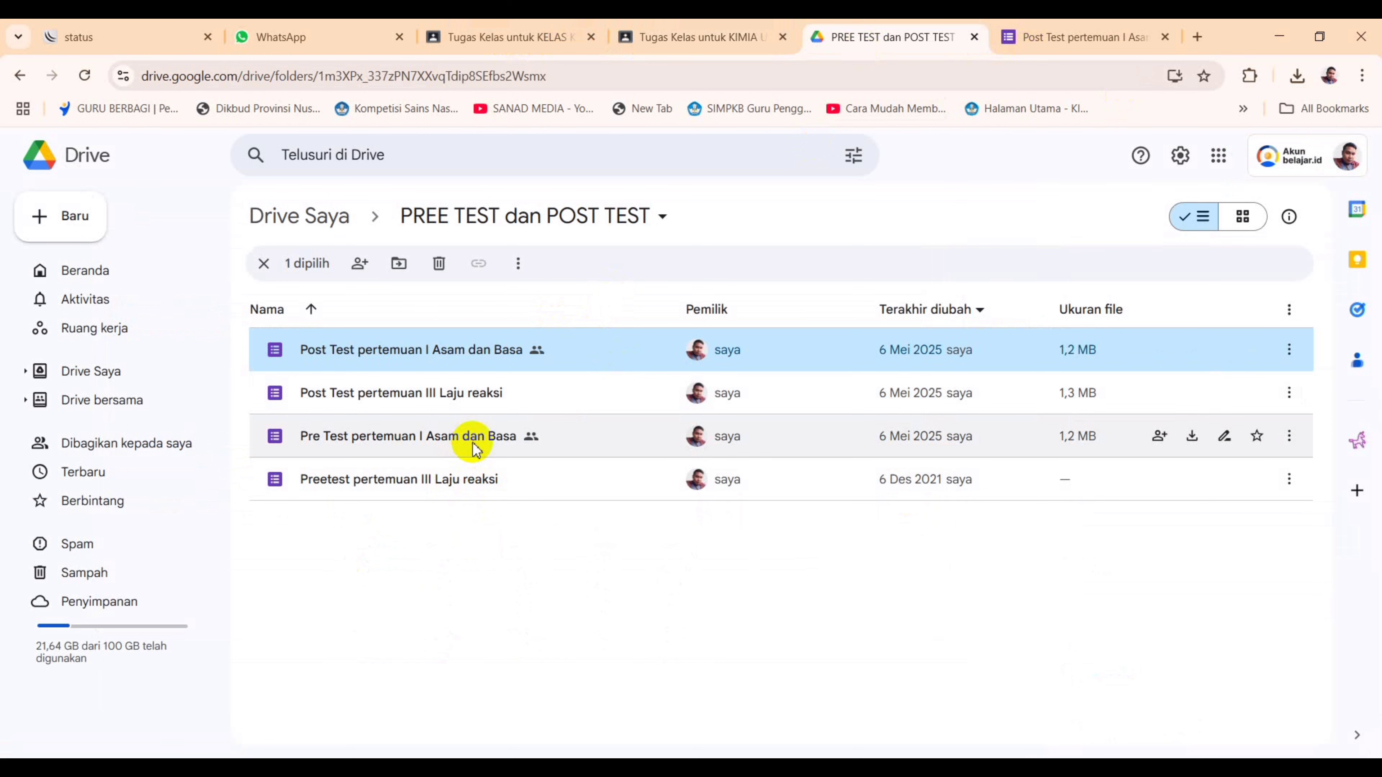
pyautogui.doubleClick(512, 443)
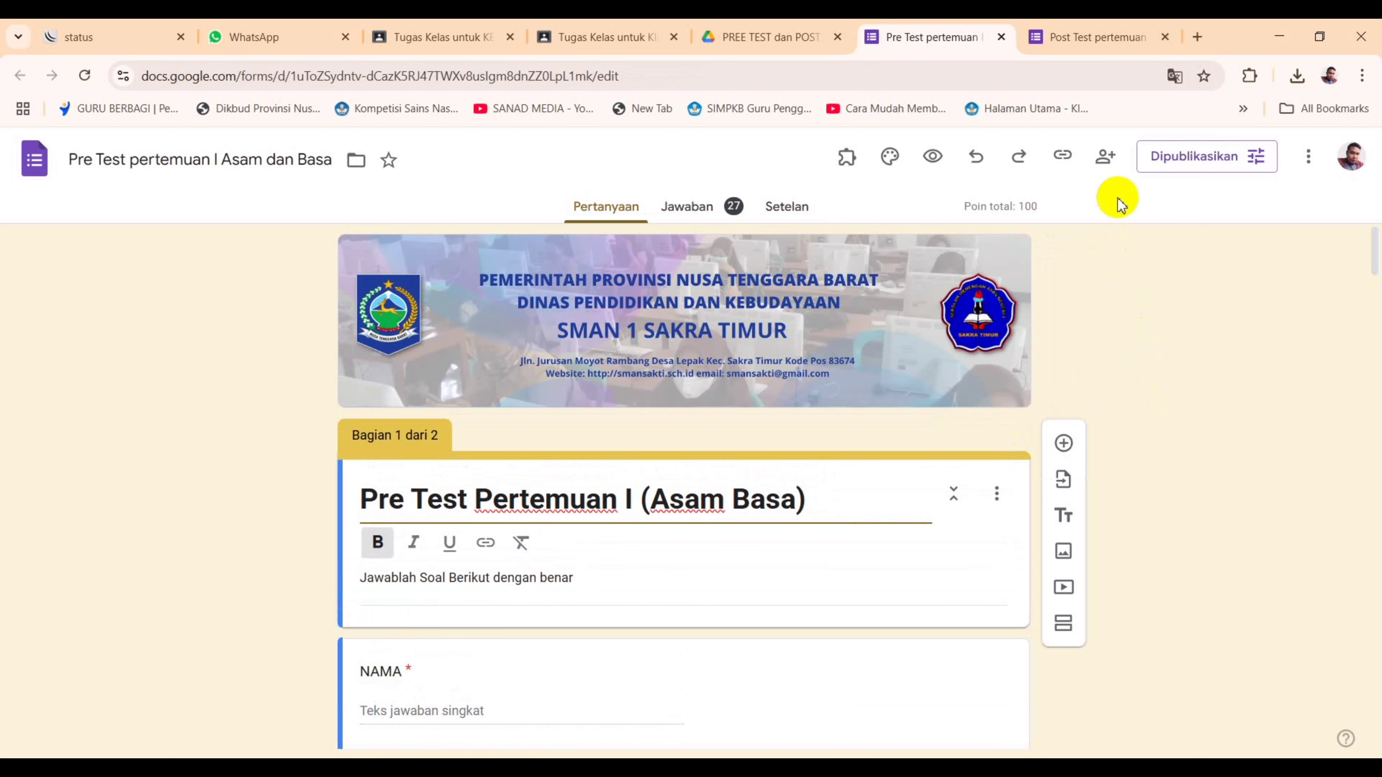
pyautogui.click(1062, 158)
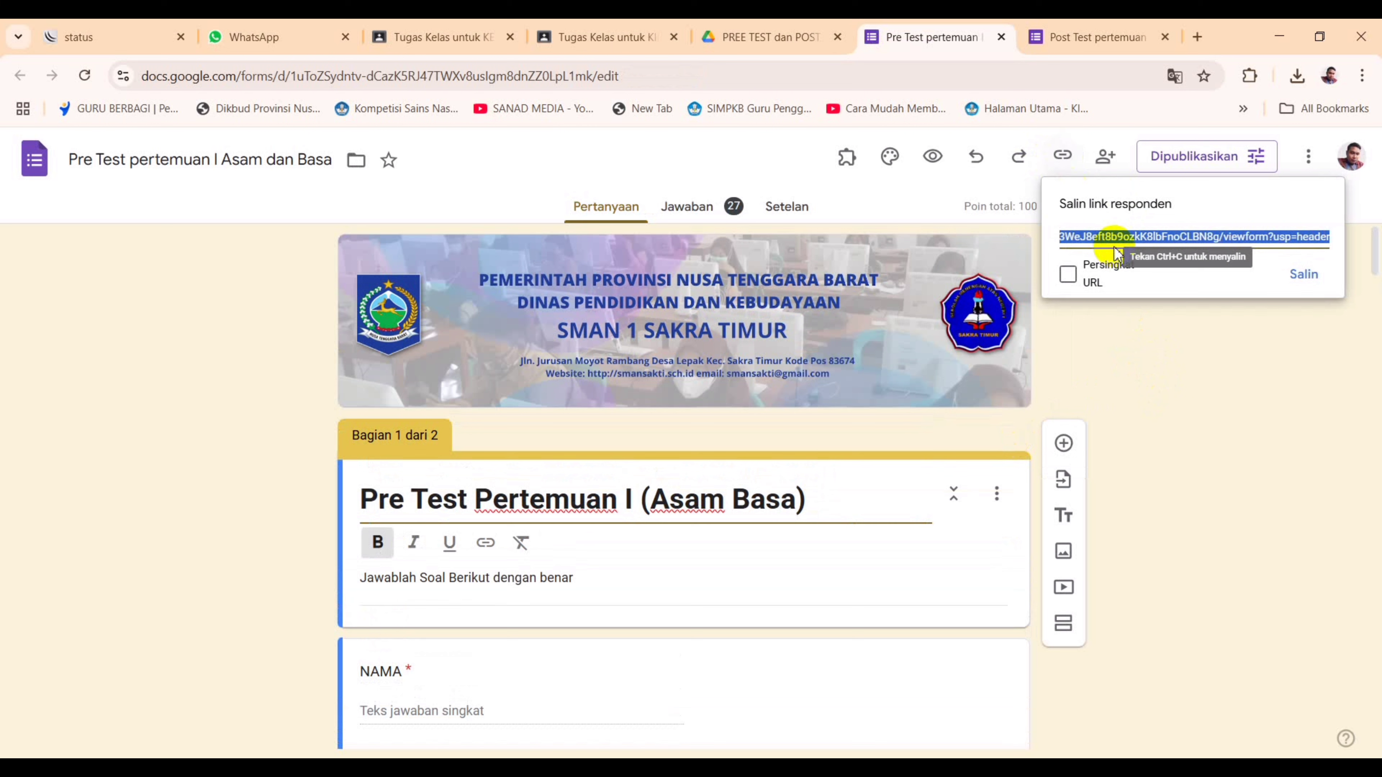
pyautogui.click(1068, 275)
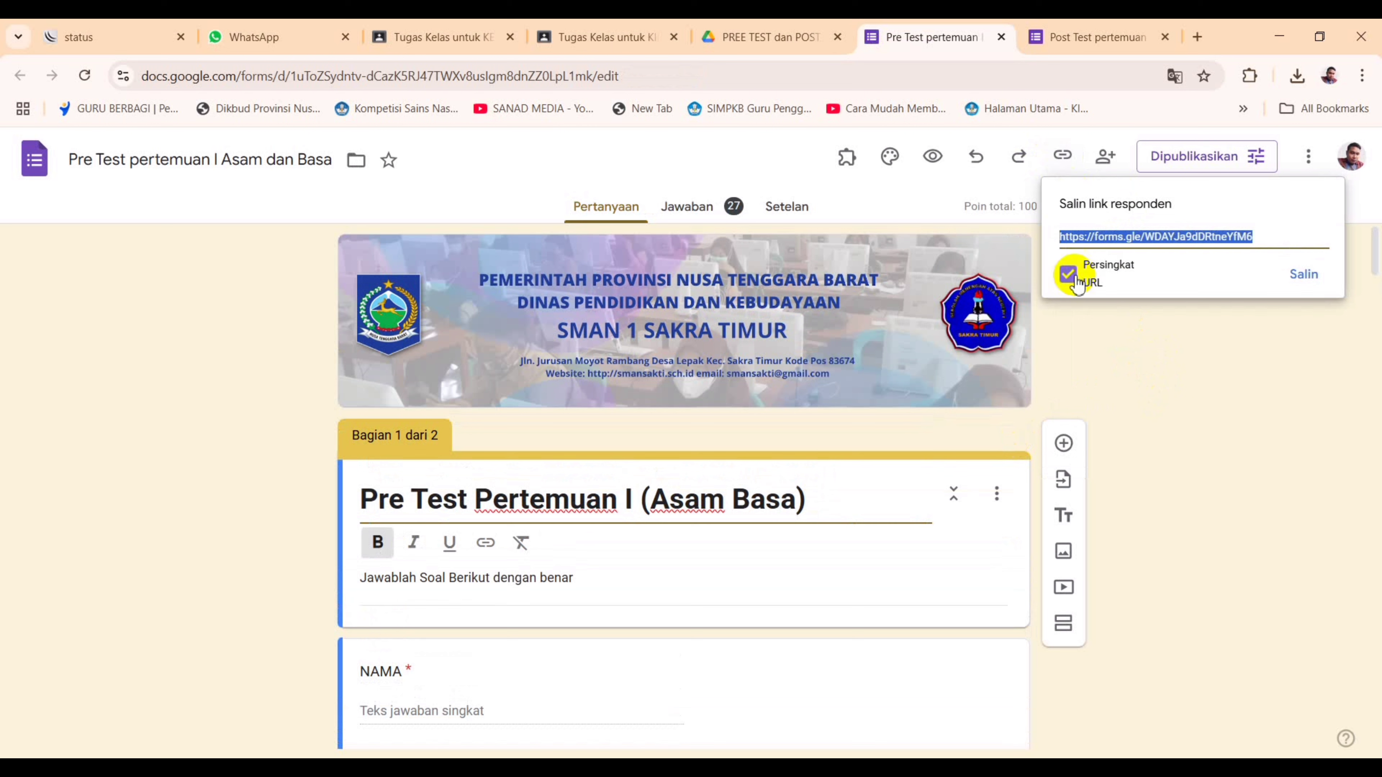
pyautogui.click(1304, 273)
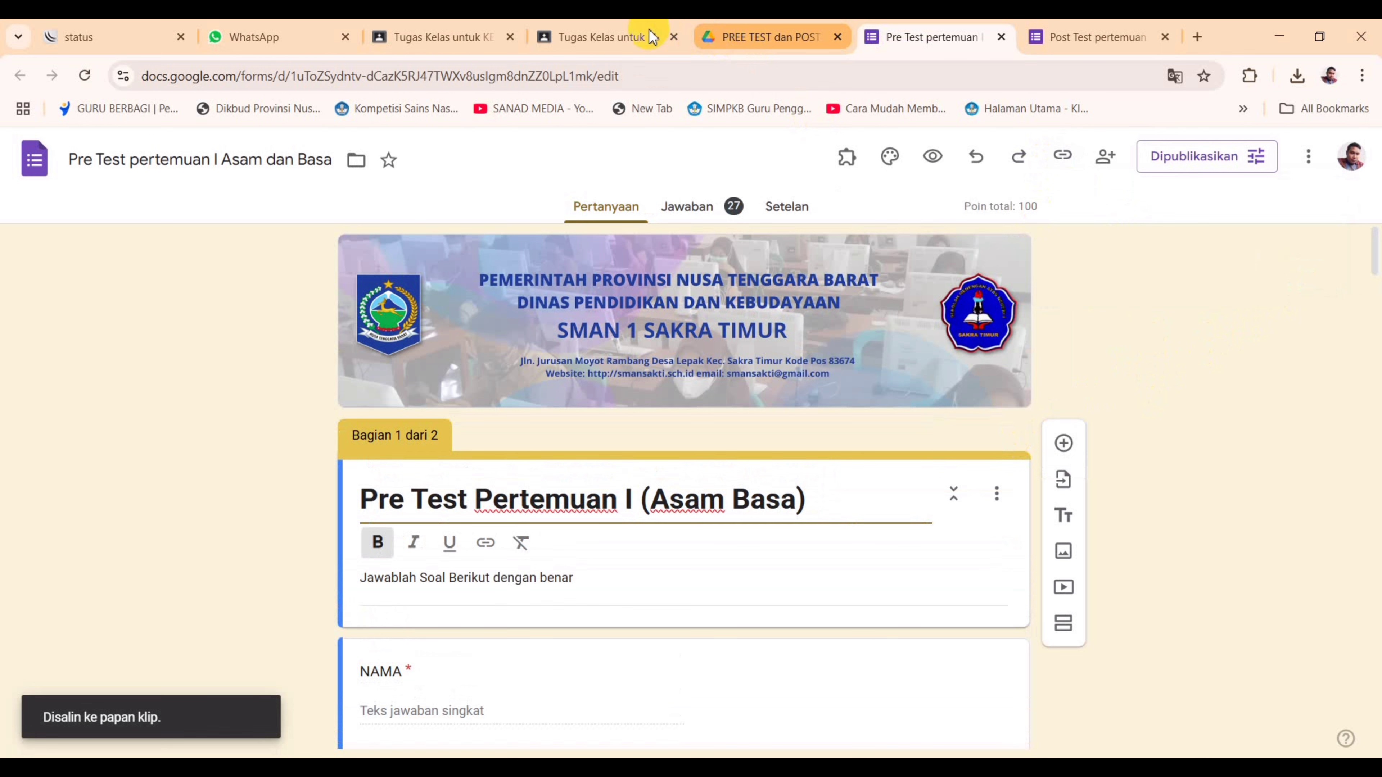
# Step: Return to the Classroom assignment, close it and reopen the Pretest draft for editing
pyautogui.click(615, 32)
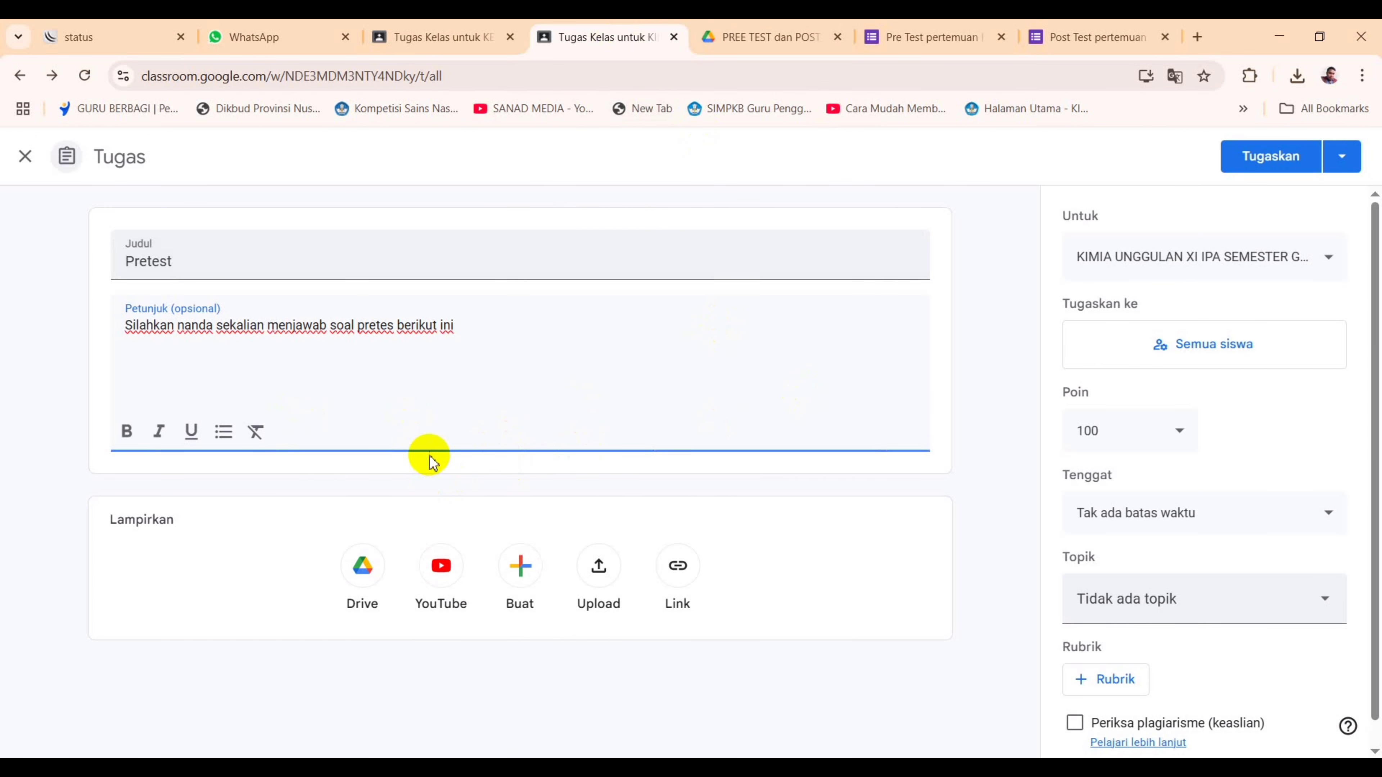
pyautogui.click(25, 157)
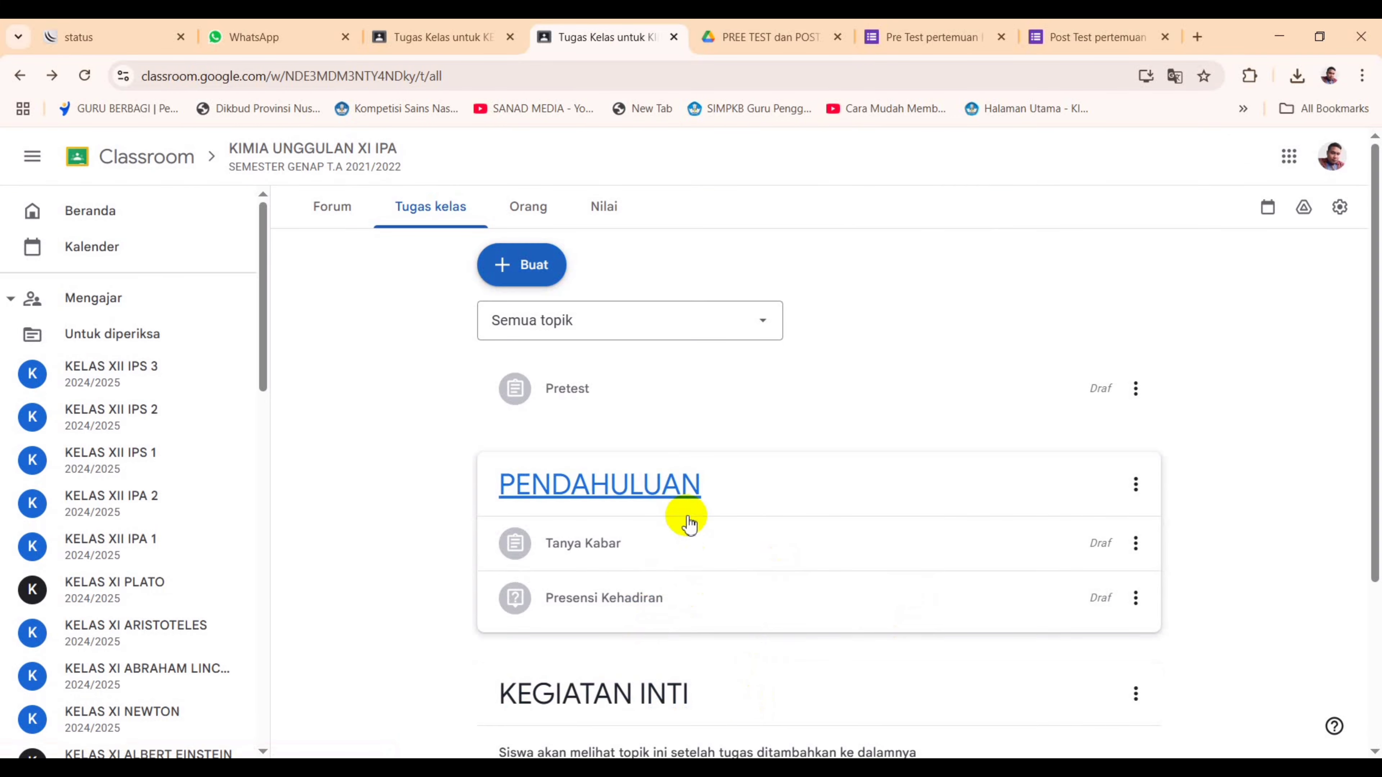
pyautogui.click(1136, 388)
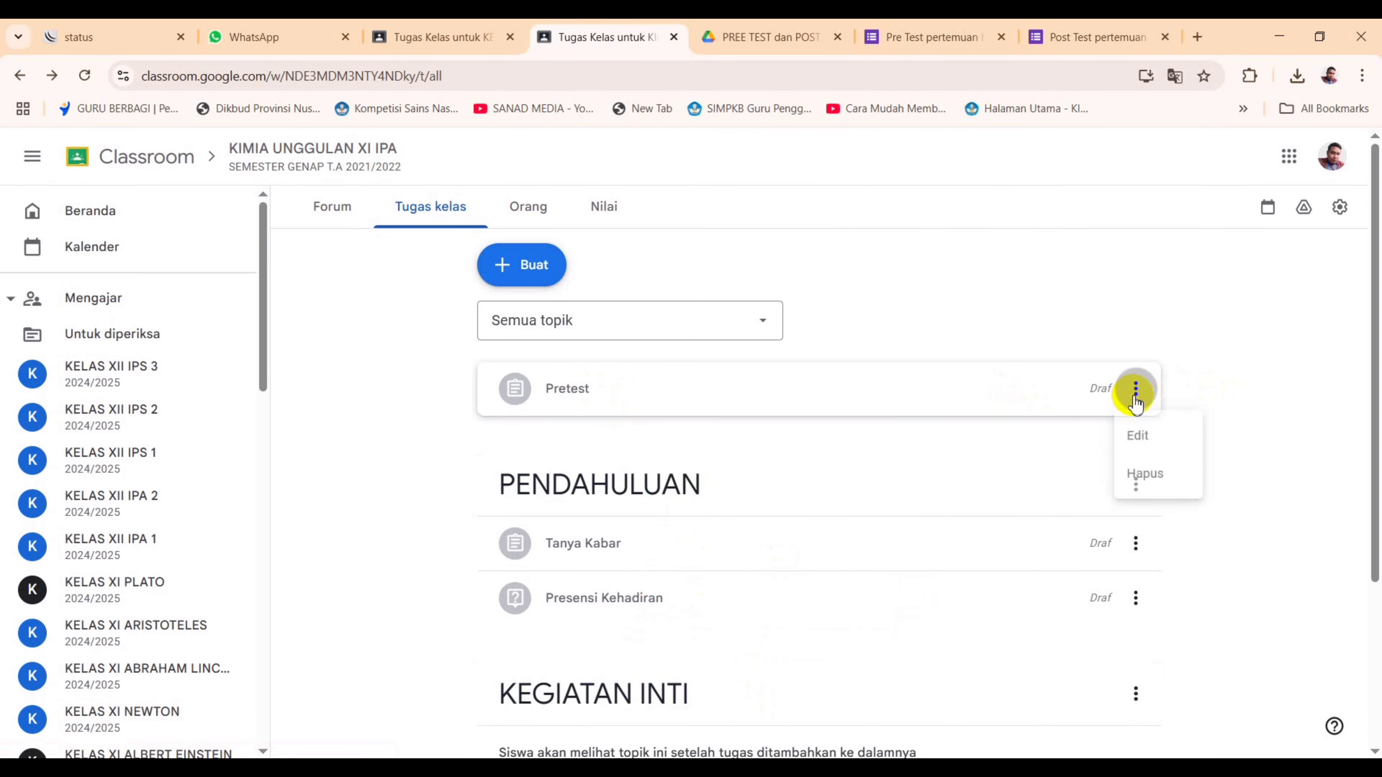
pyautogui.click(1142, 437)
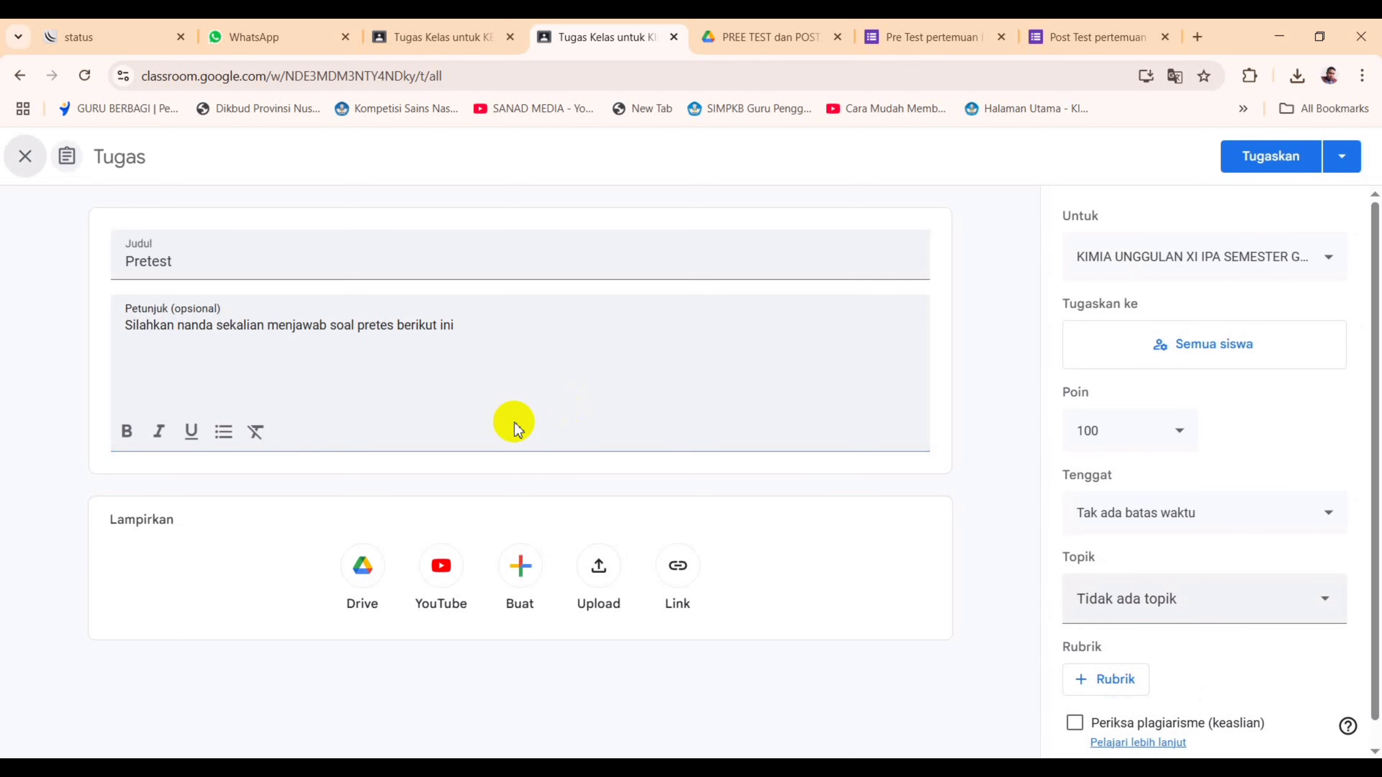
# Step: Attach the copied pre-test form link to the Pretest assignment
pyautogui.click(677, 569)
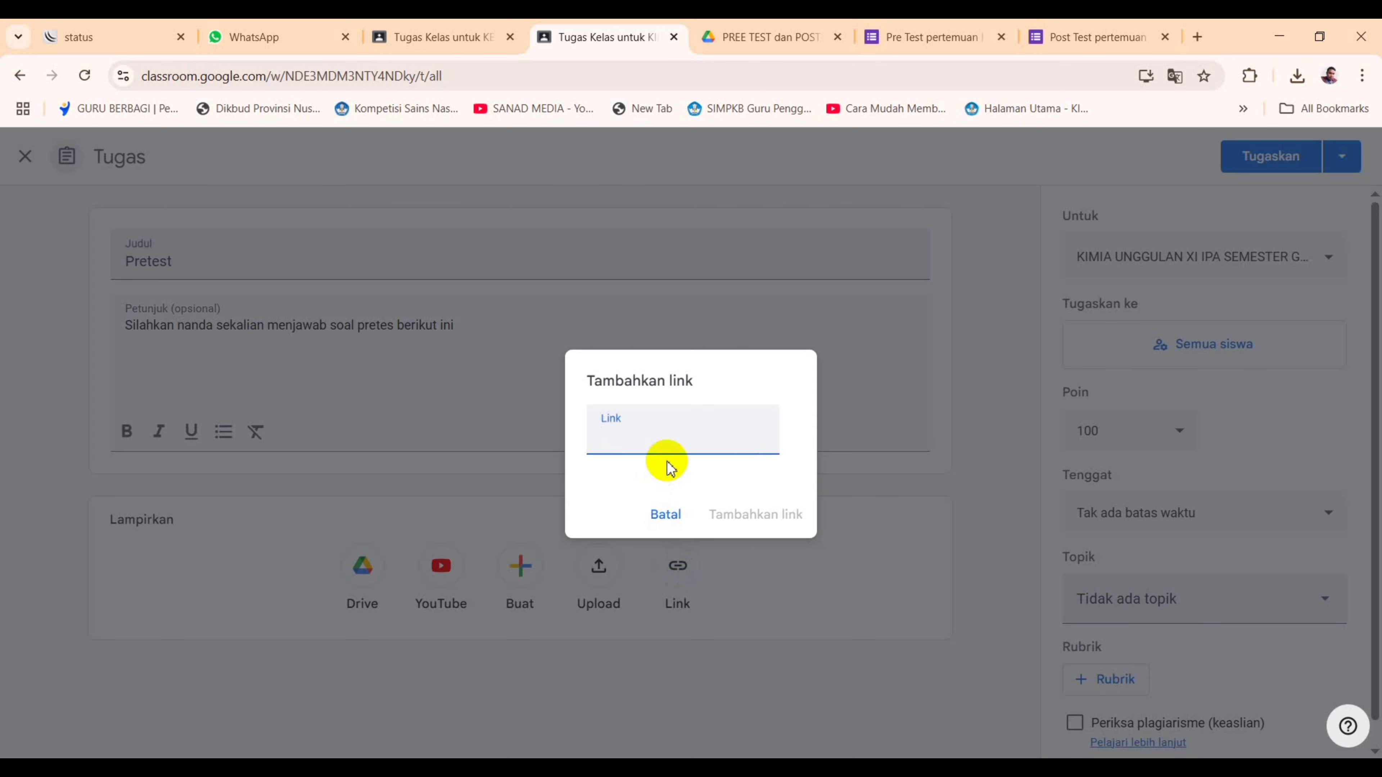
pyautogui.hotkey('ctrl', 'v')
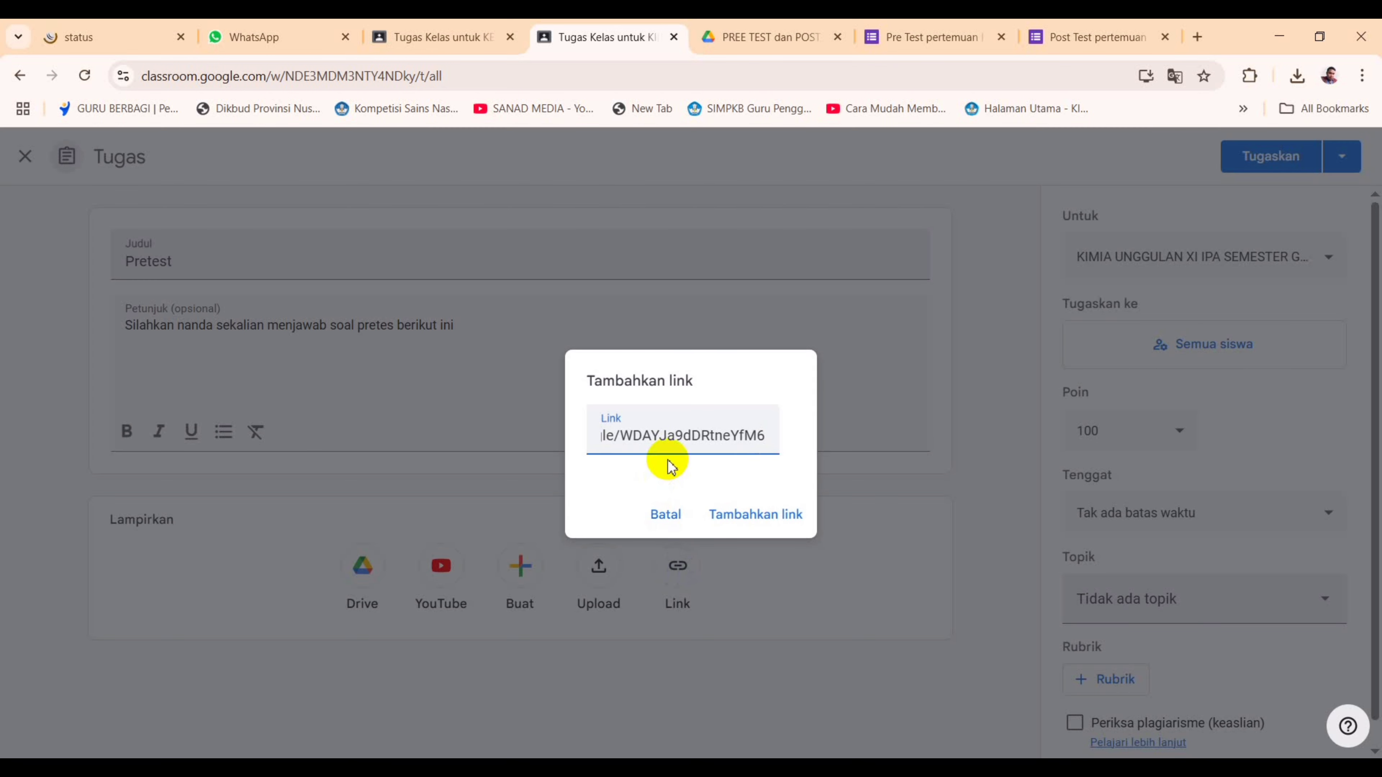
pyautogui.click(761, 513)
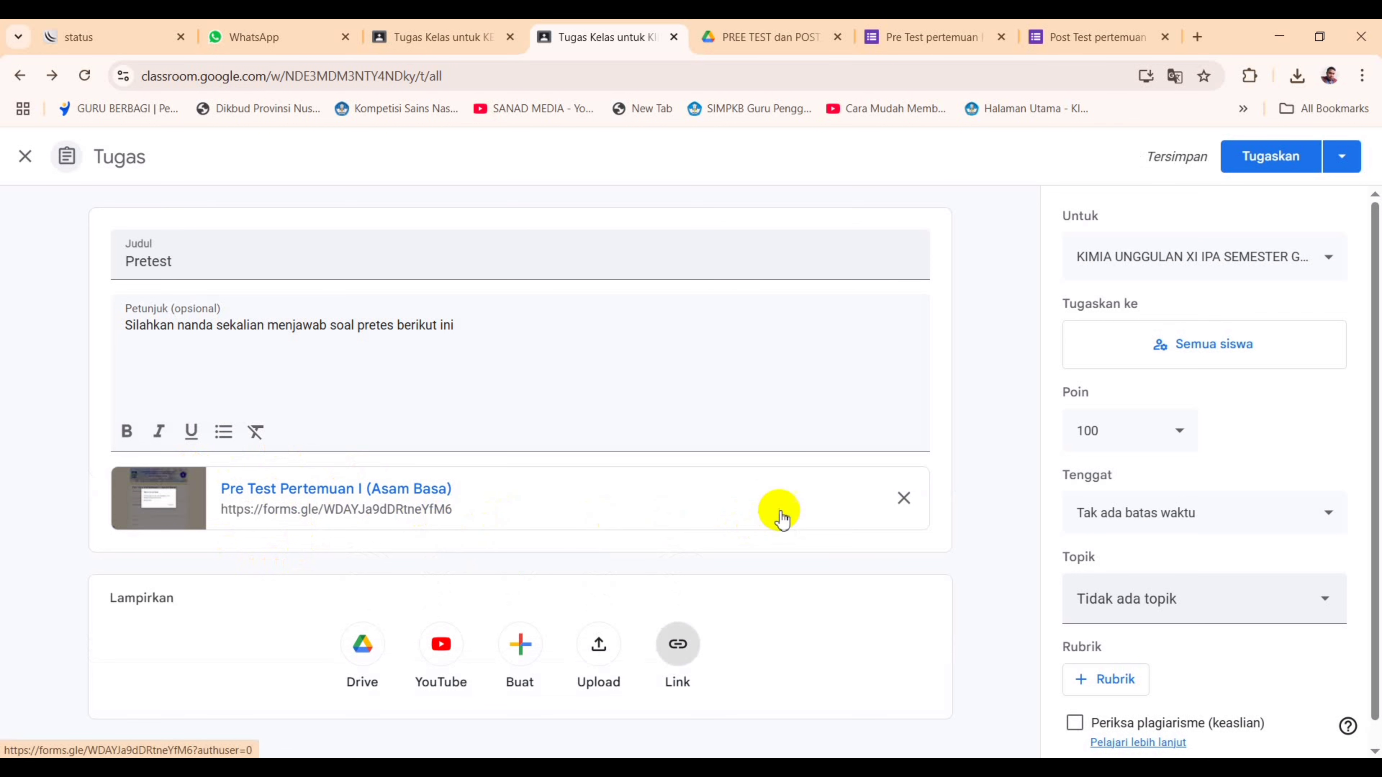
# Step: Set the Pretest assignment's topic to PENDAHULUAN
pyautogui.scroll(-1, 798, 523)
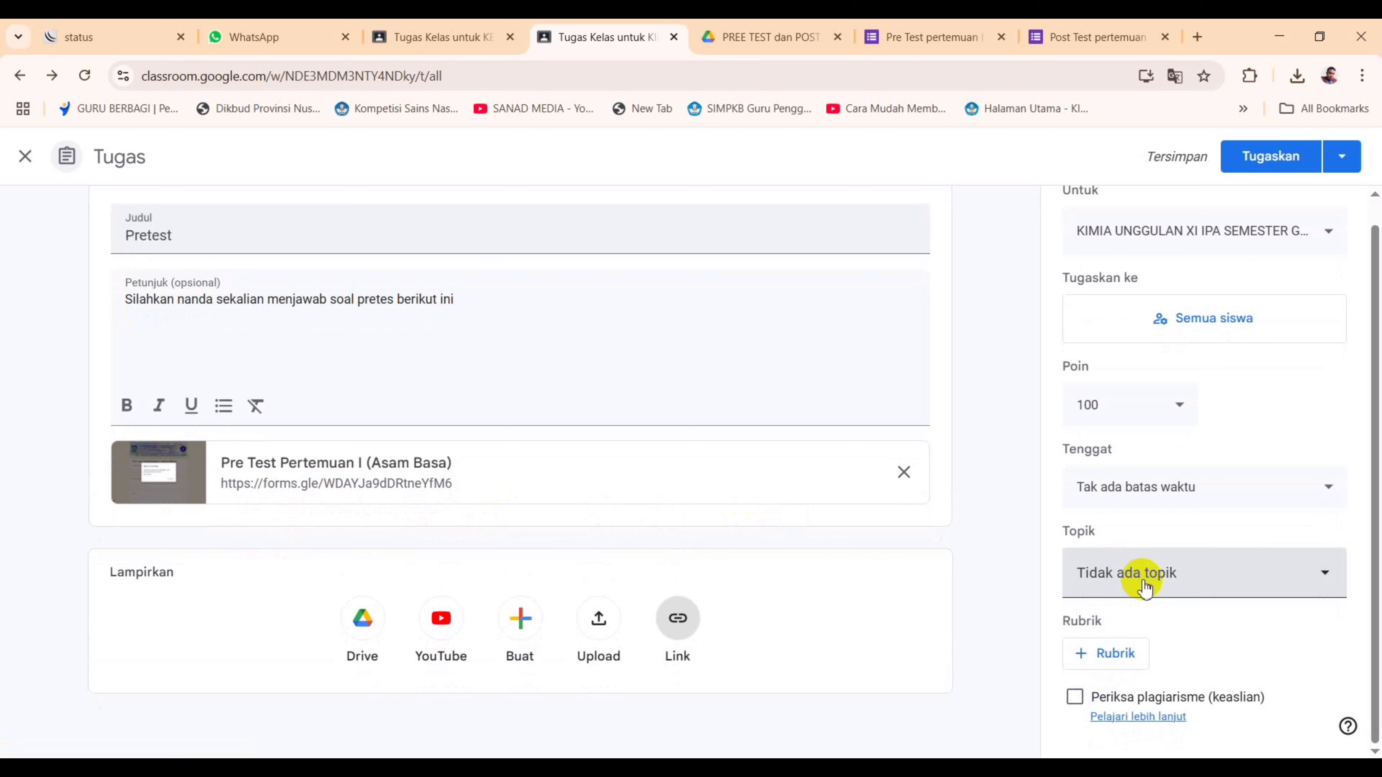
pyautogui.click(1246, 584)
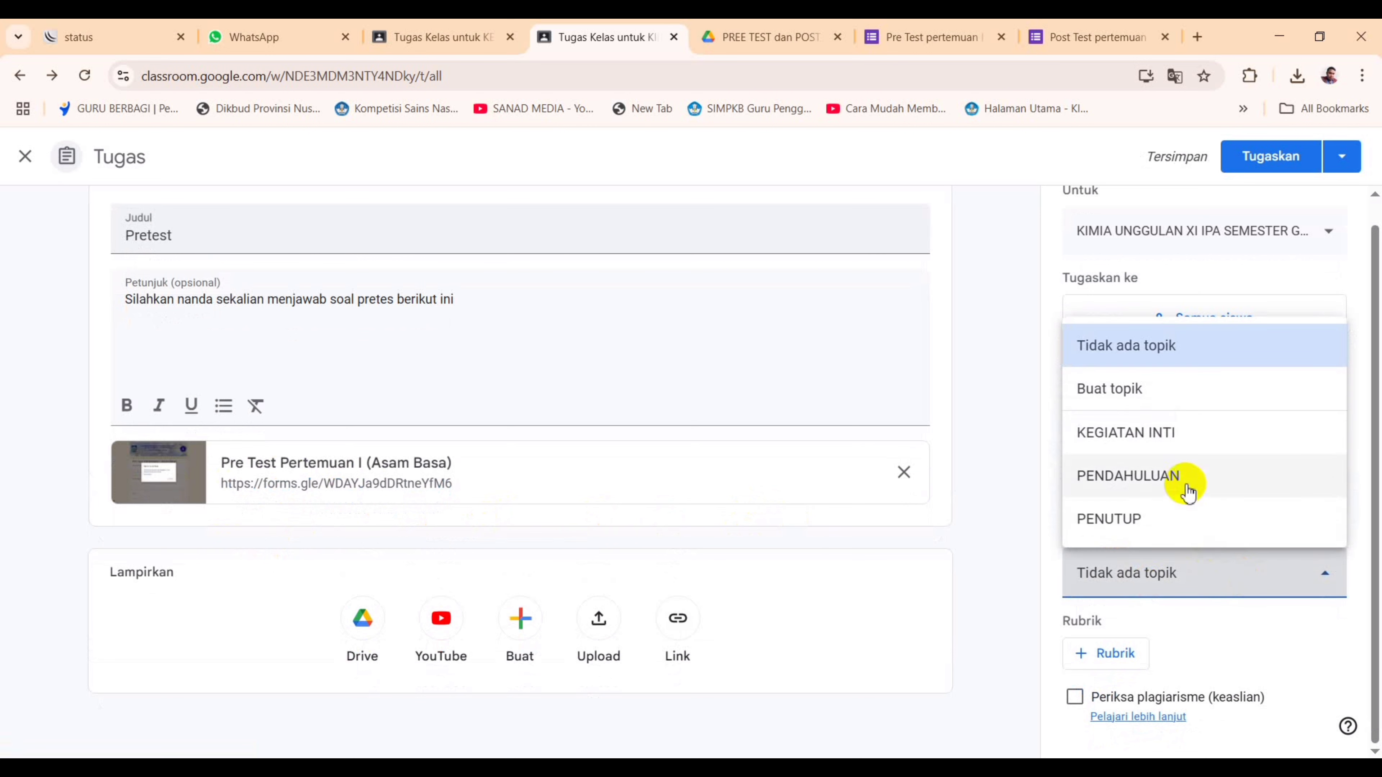
pyautogui.click(1187, 489)
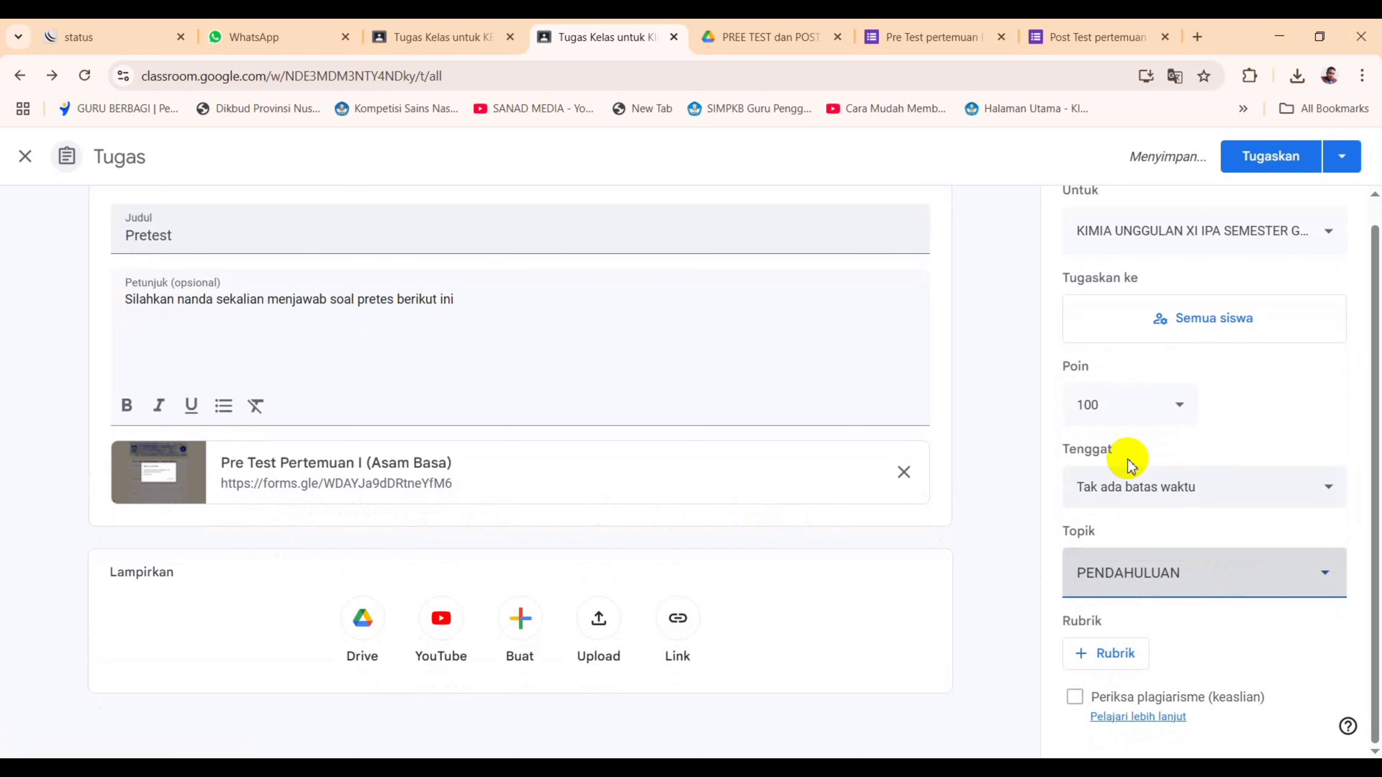
pyautogui.click(1251, 496)
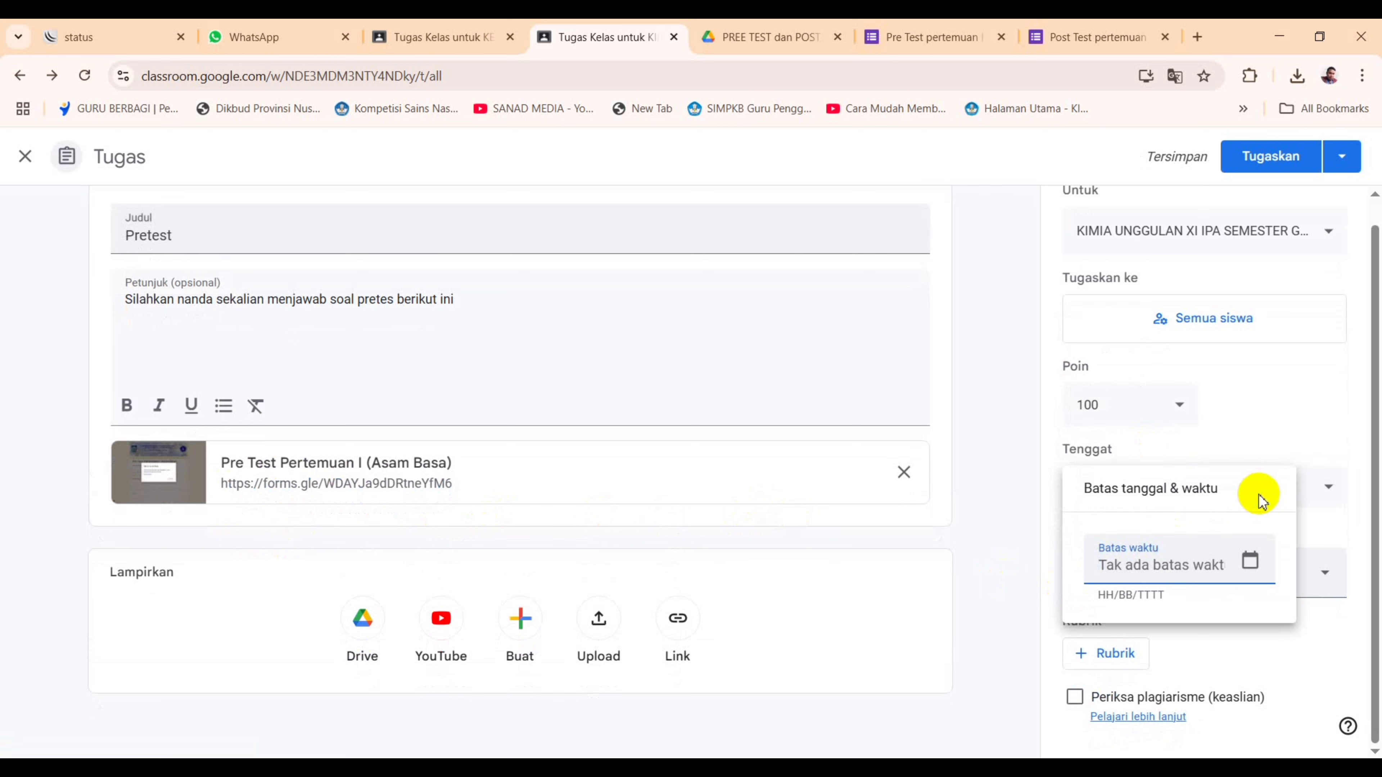
pyautogui.click(1264, 496)
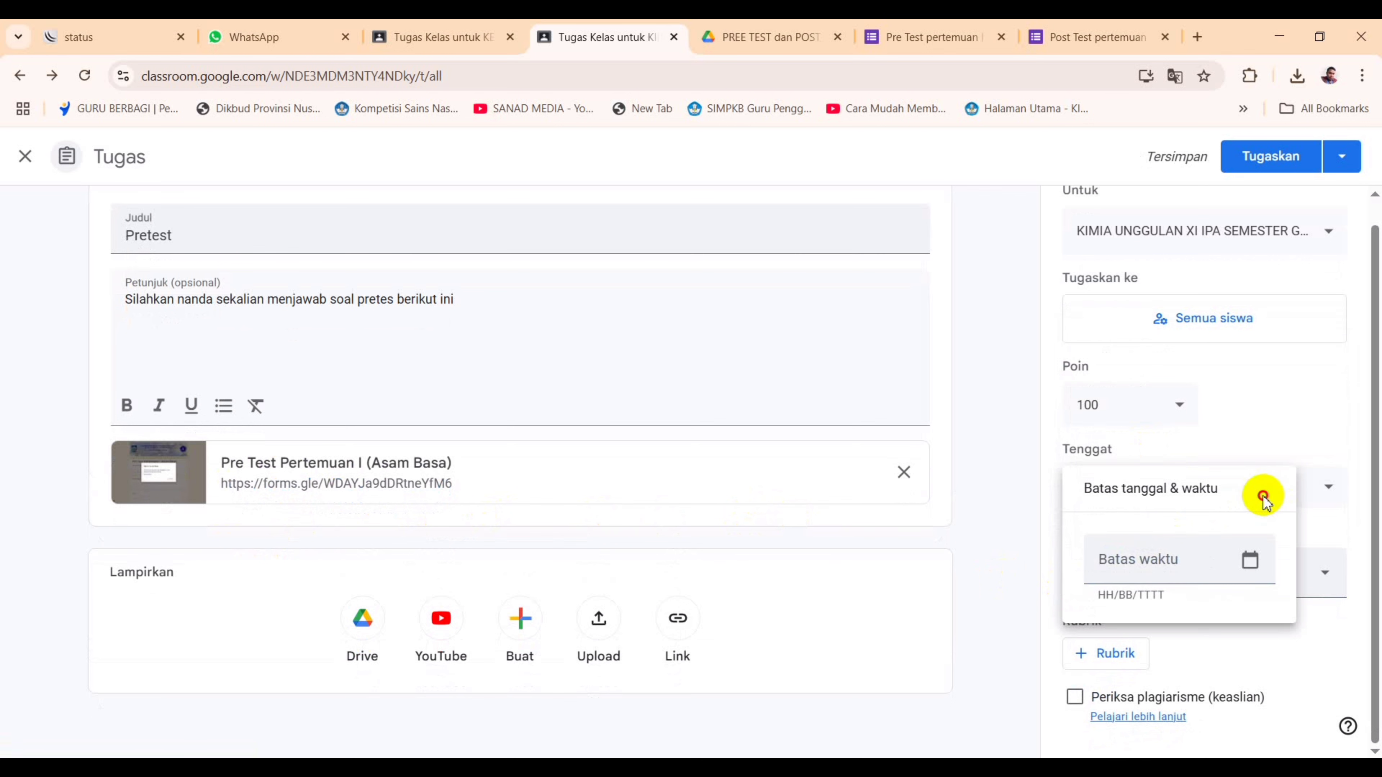
pyautogui.click(1299, 429)
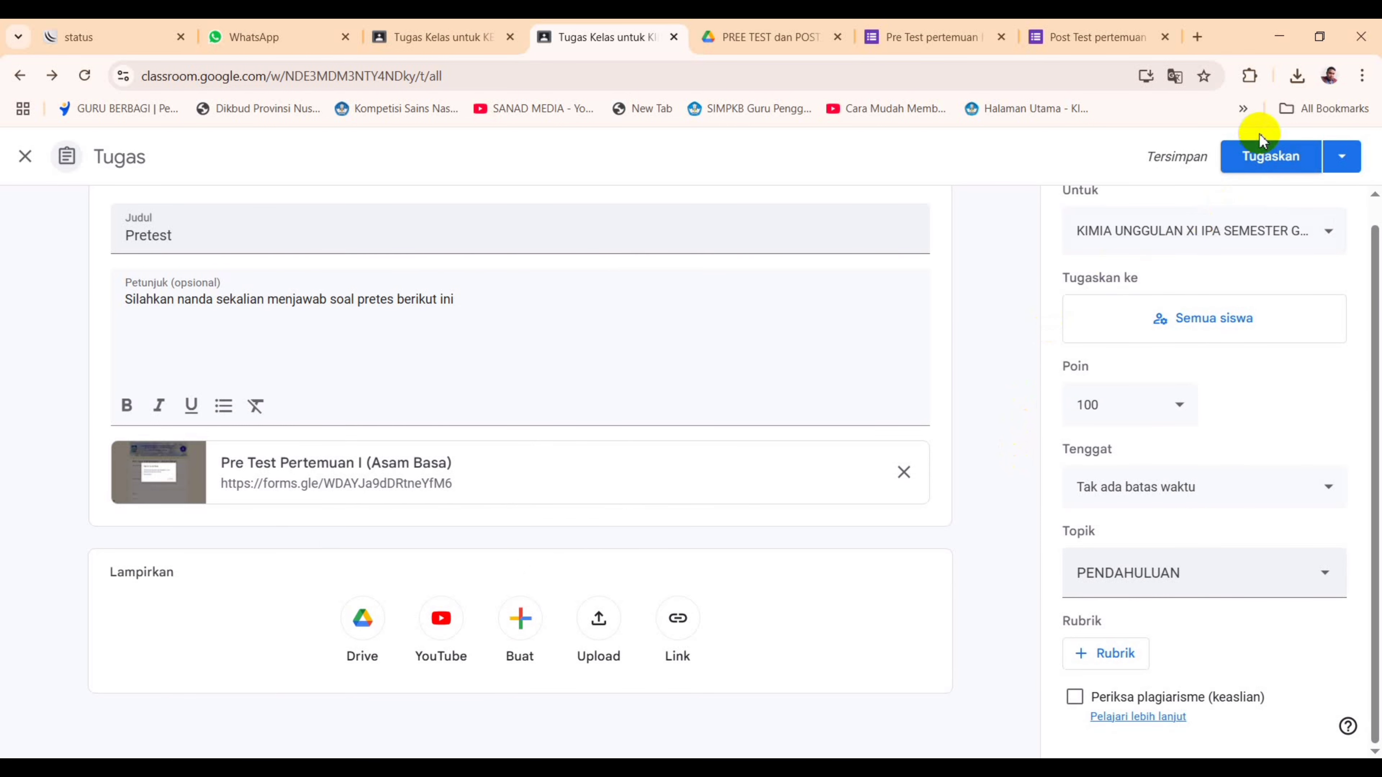
# Step: Save the Pretest assignment as a draft and move it below Presensi Kehadiran in the PENDAHULUAN topic
pyautogui.scroll(1, 1276, 422)
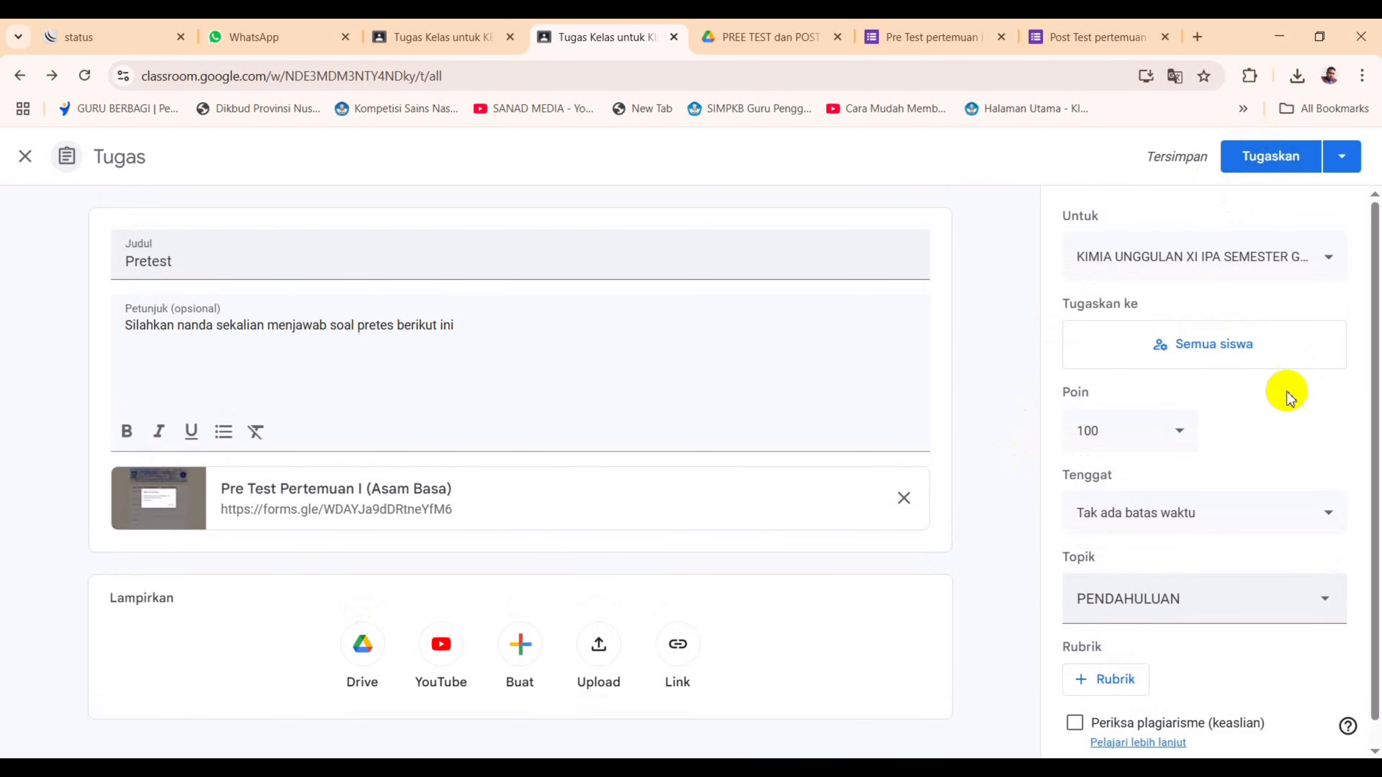
pyautogui.click(1343, 164)
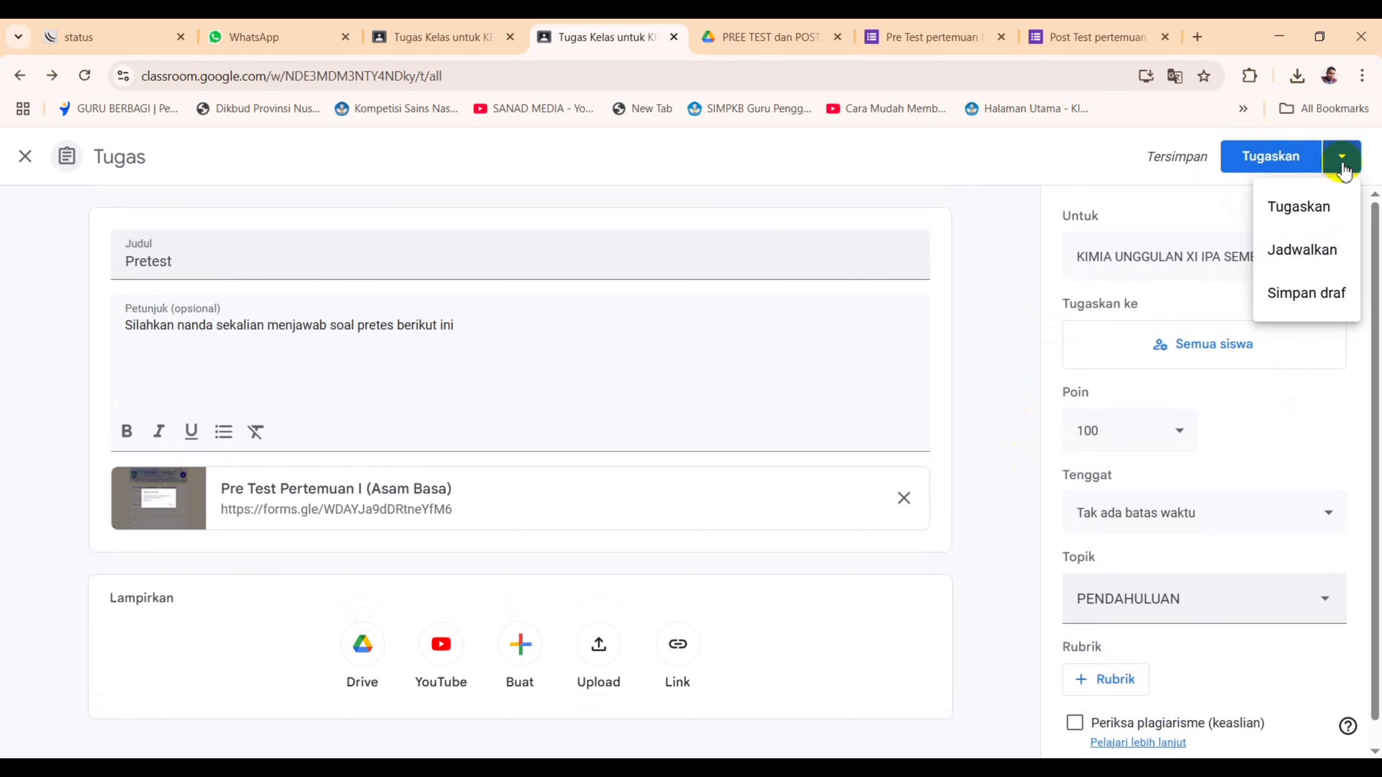
pyautogui.click(1327, 306)
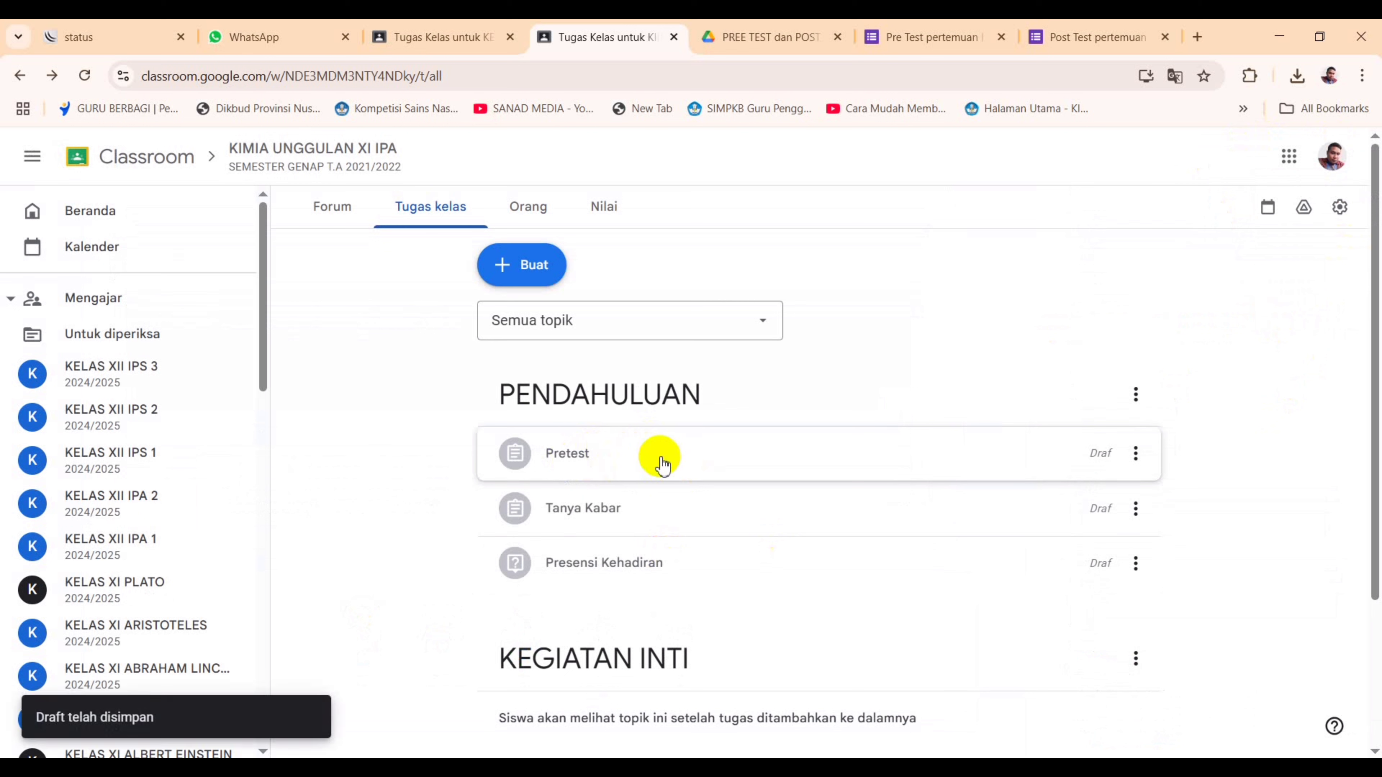
pyautogui.moveTo(649, 464); pyautogui.dragTo(660, 563)
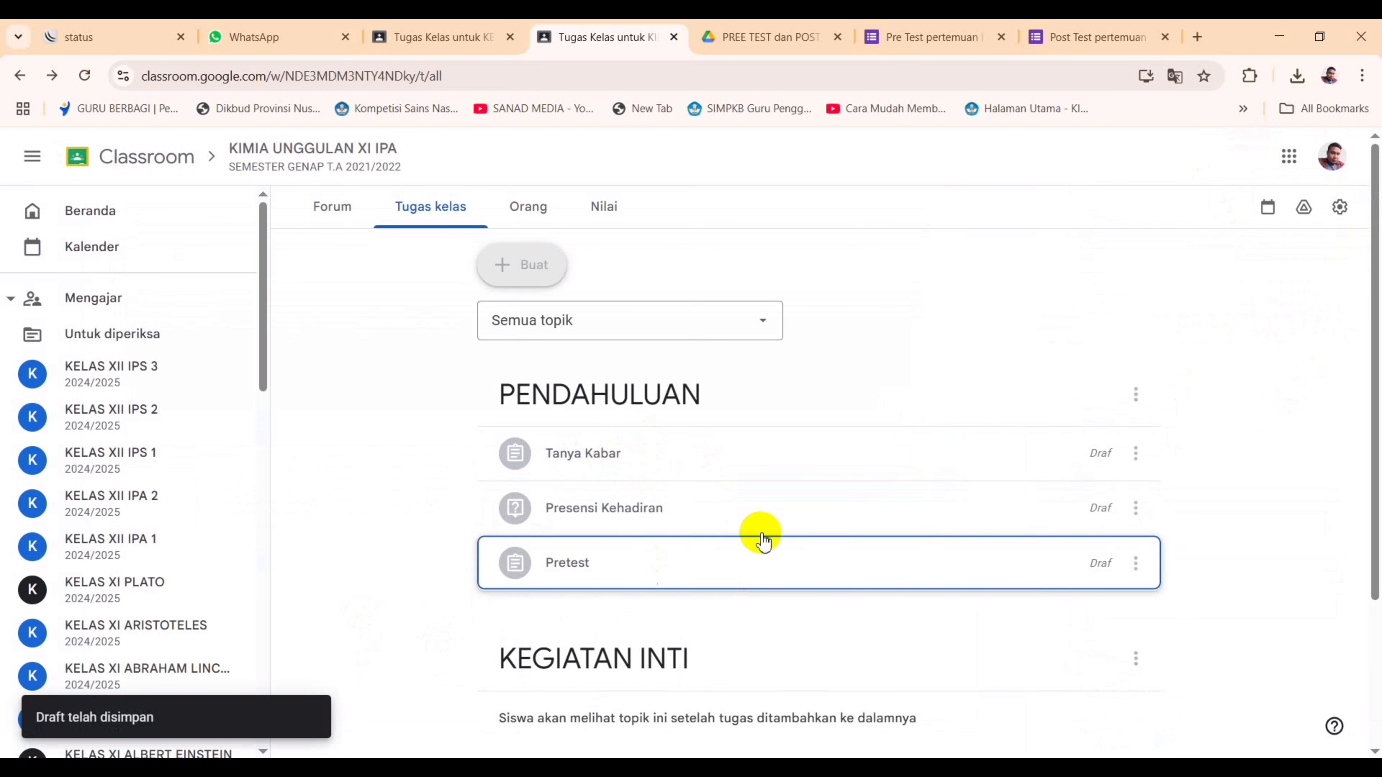
# Step: Open the Pretest draft for editing and view the first page of its attached Pre Test Pertemuan I (Asam Basa) form
pyautogui.click(1135, 564)
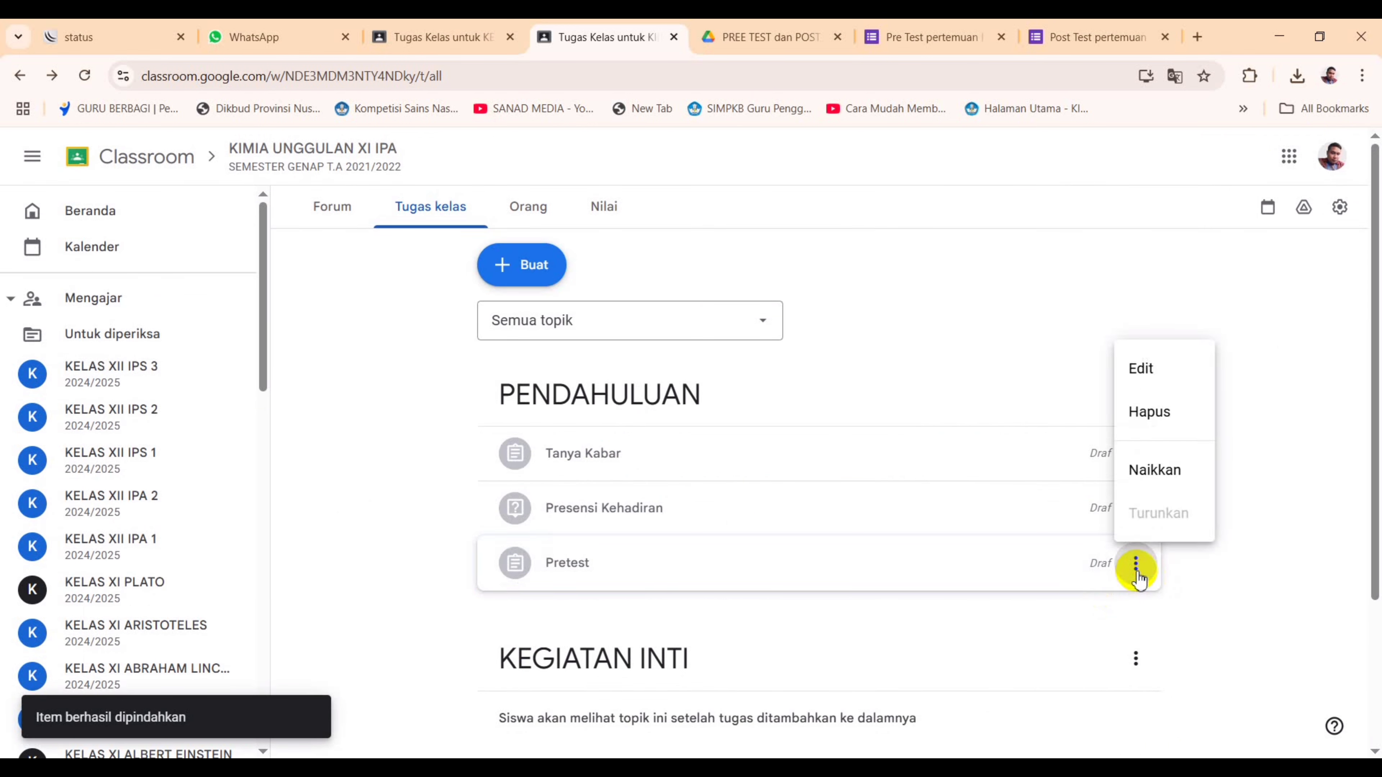
pyautogui.click(1162, 379)
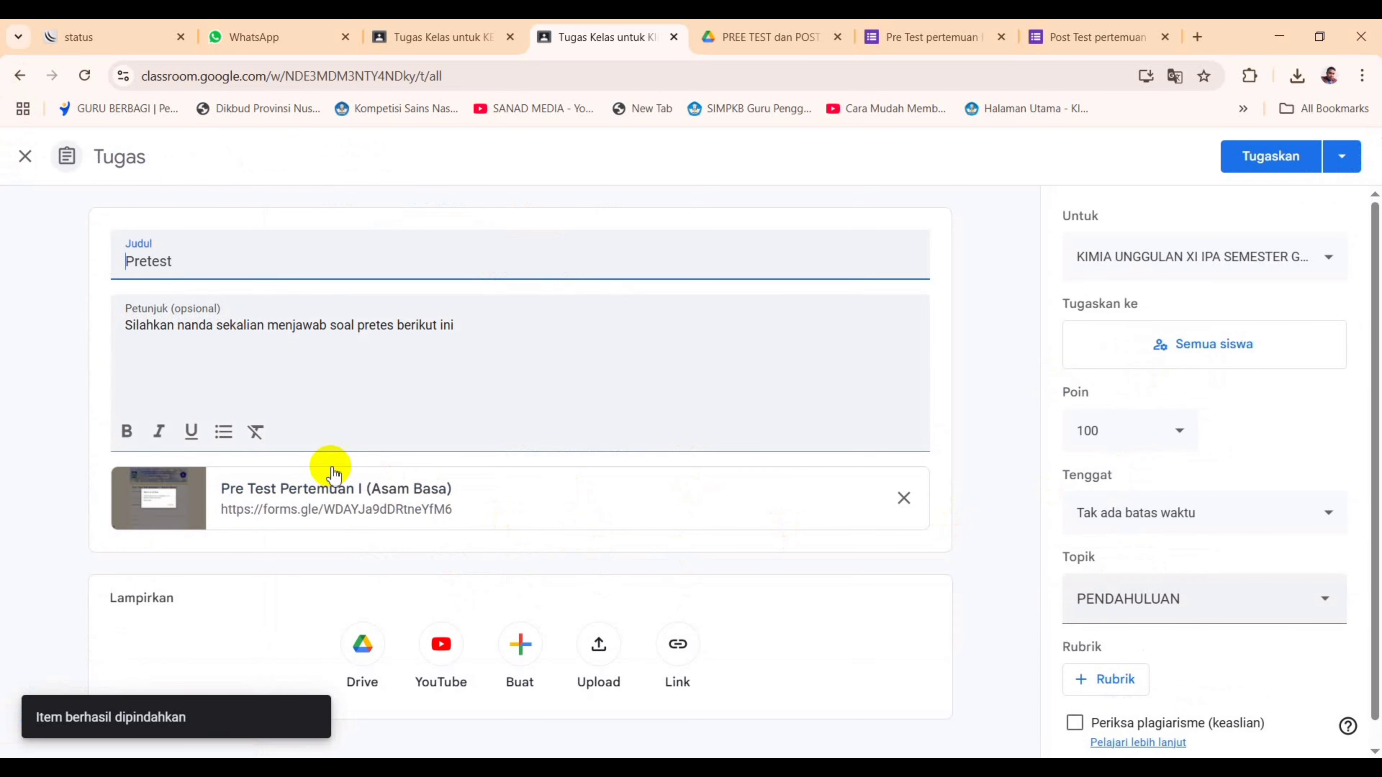
pyautogui.click(347, 489)
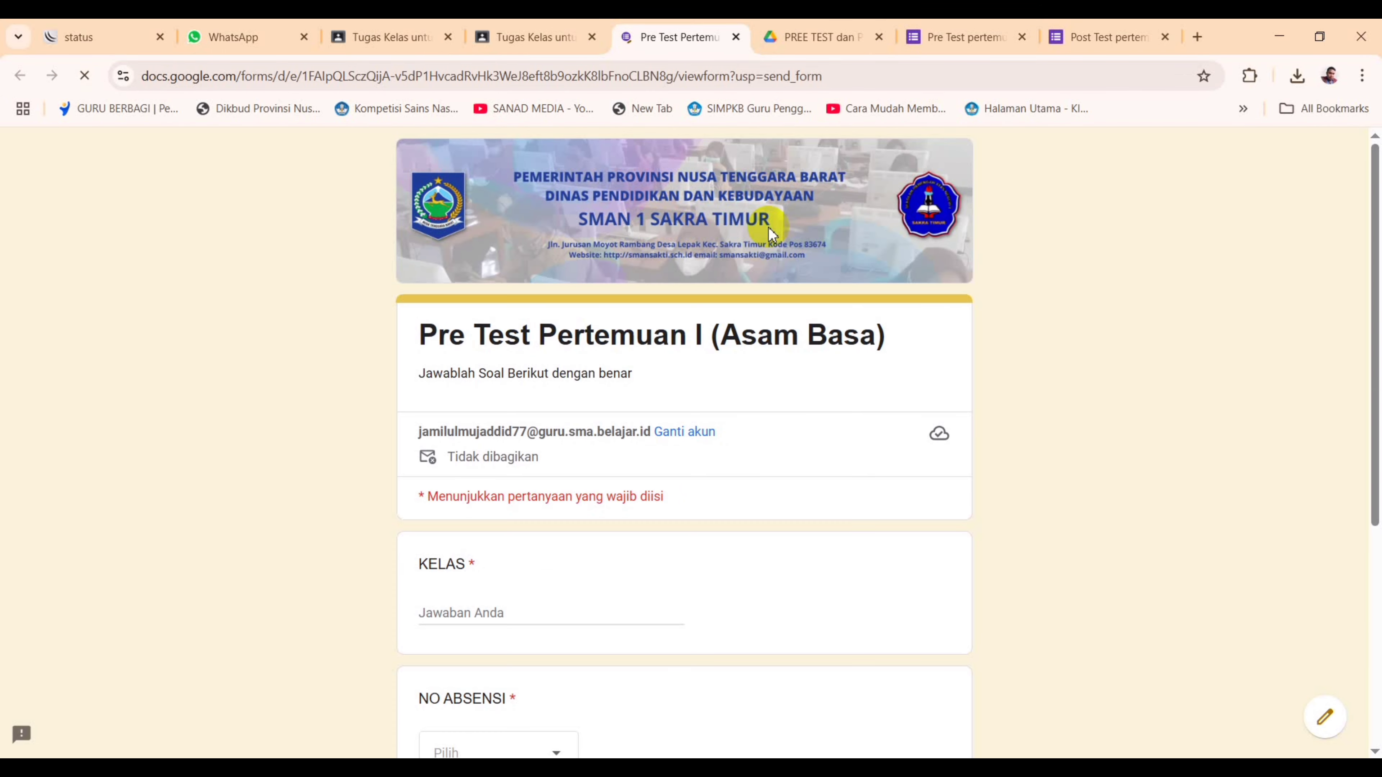
pyautogui.scroll(-5, 706, 463)
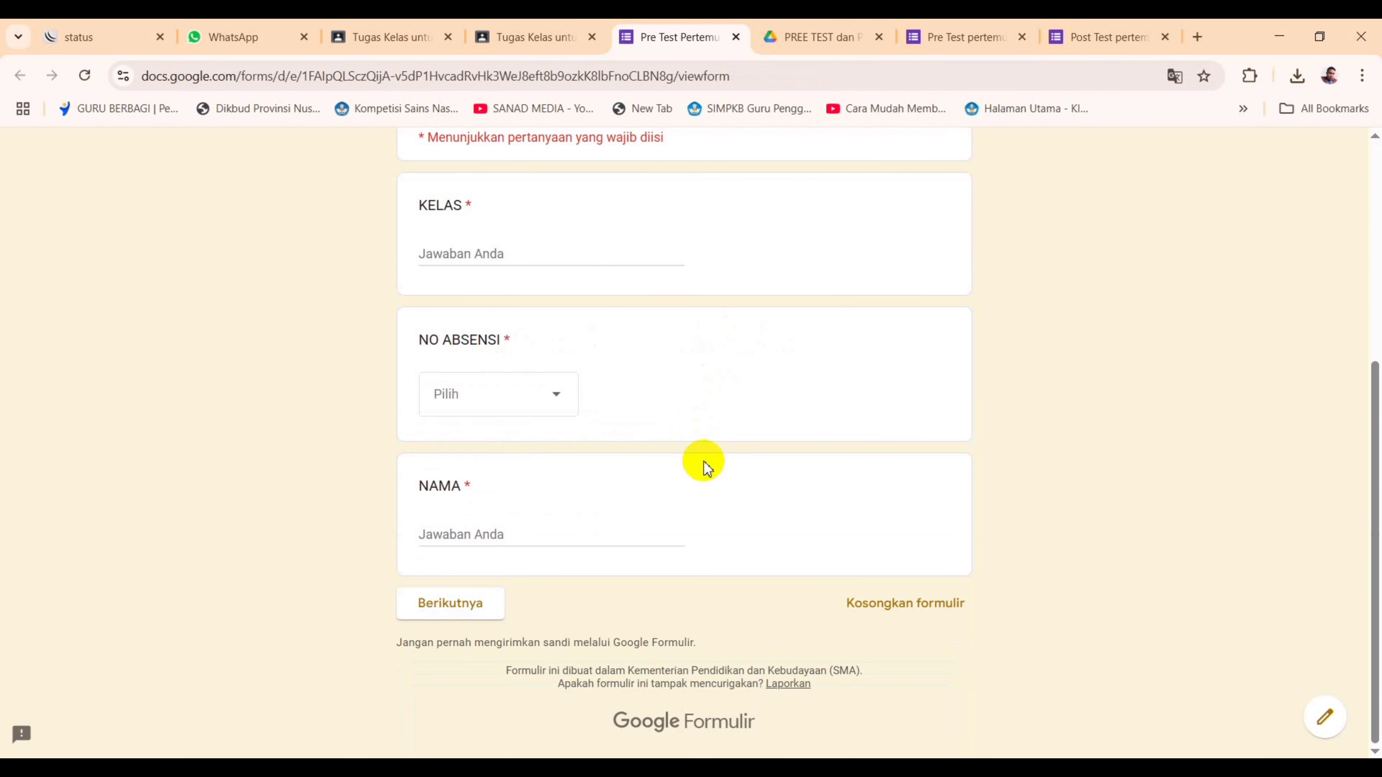
pyautogui.scroll(5, 704, 464)
pyautogui.scroll(-3, 702, 468)
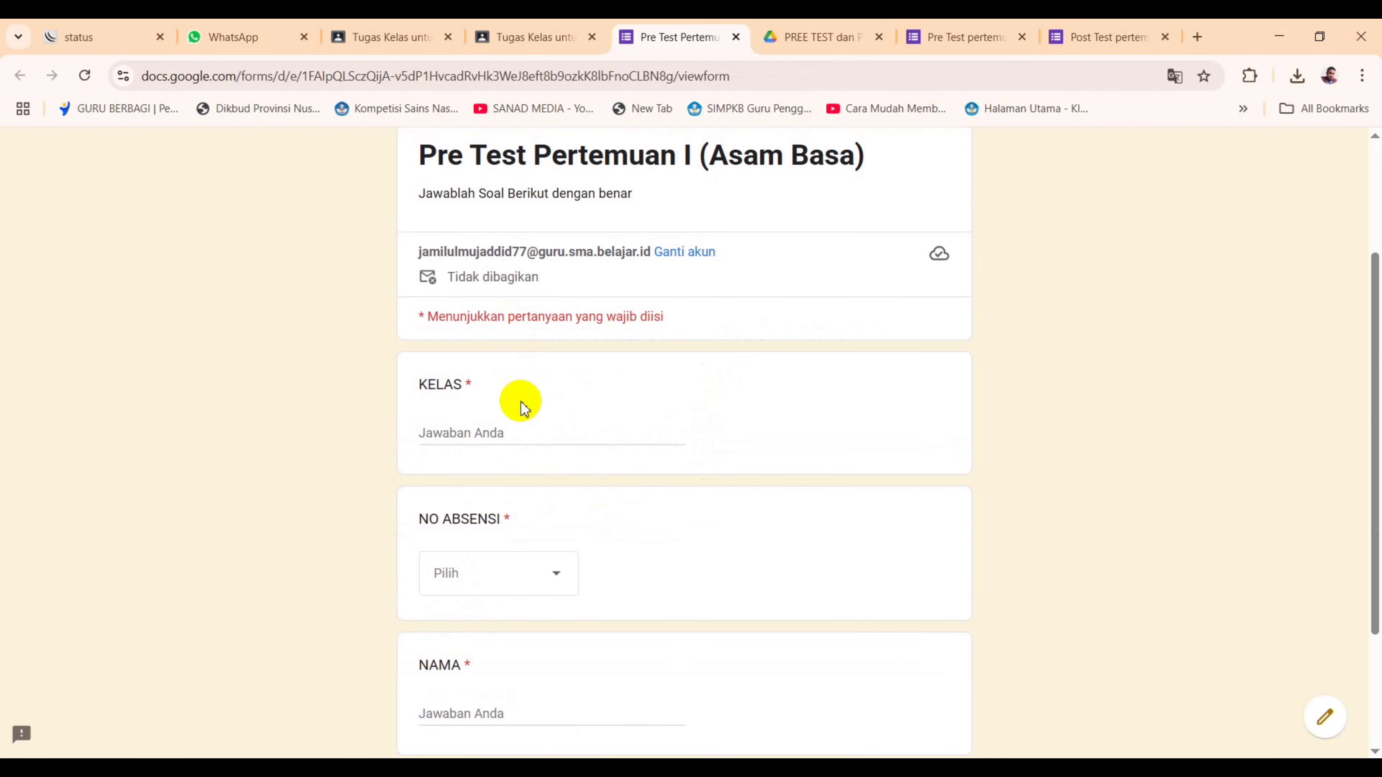
# Step: Enter the respondent's name in the form and choose 1 as the NO ABSENSI
pyautogui.click(508, 585)
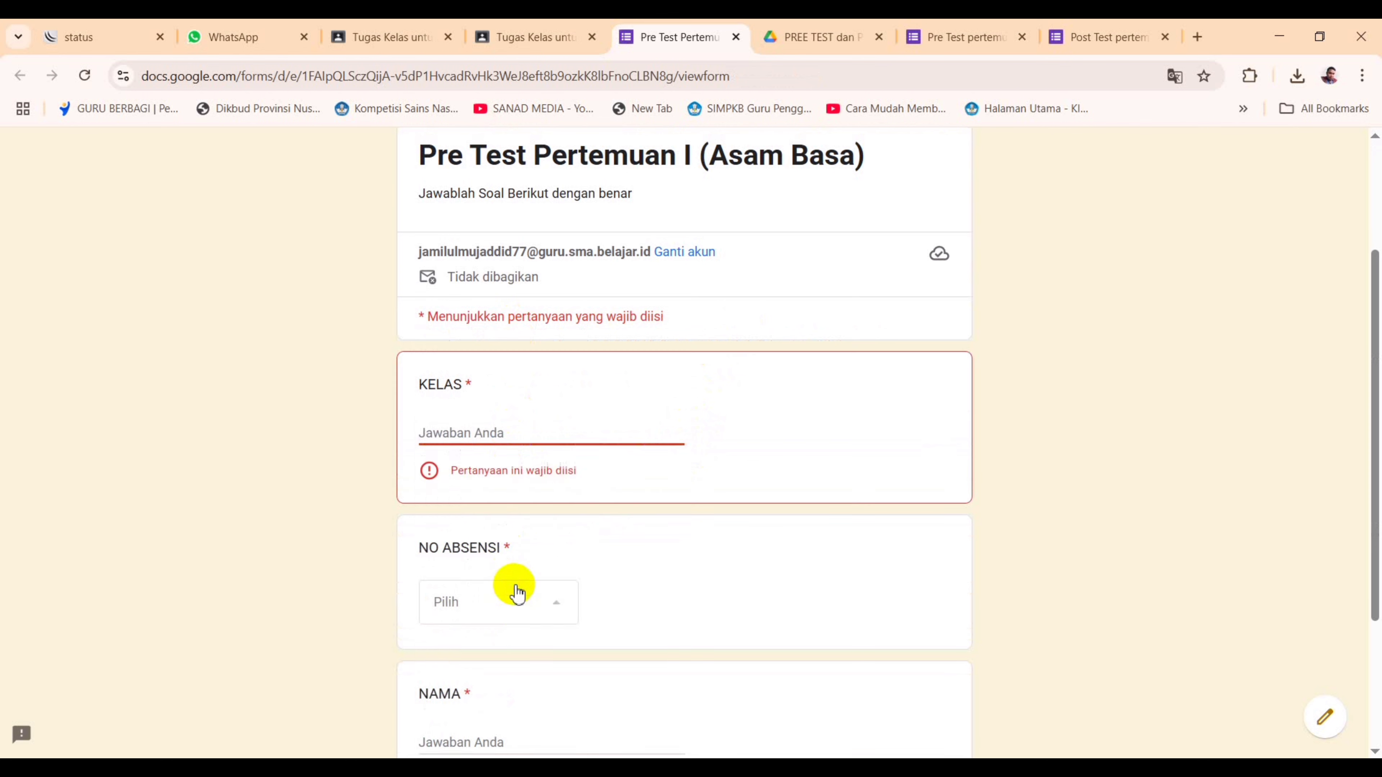
pyautogui.click(735, 407)
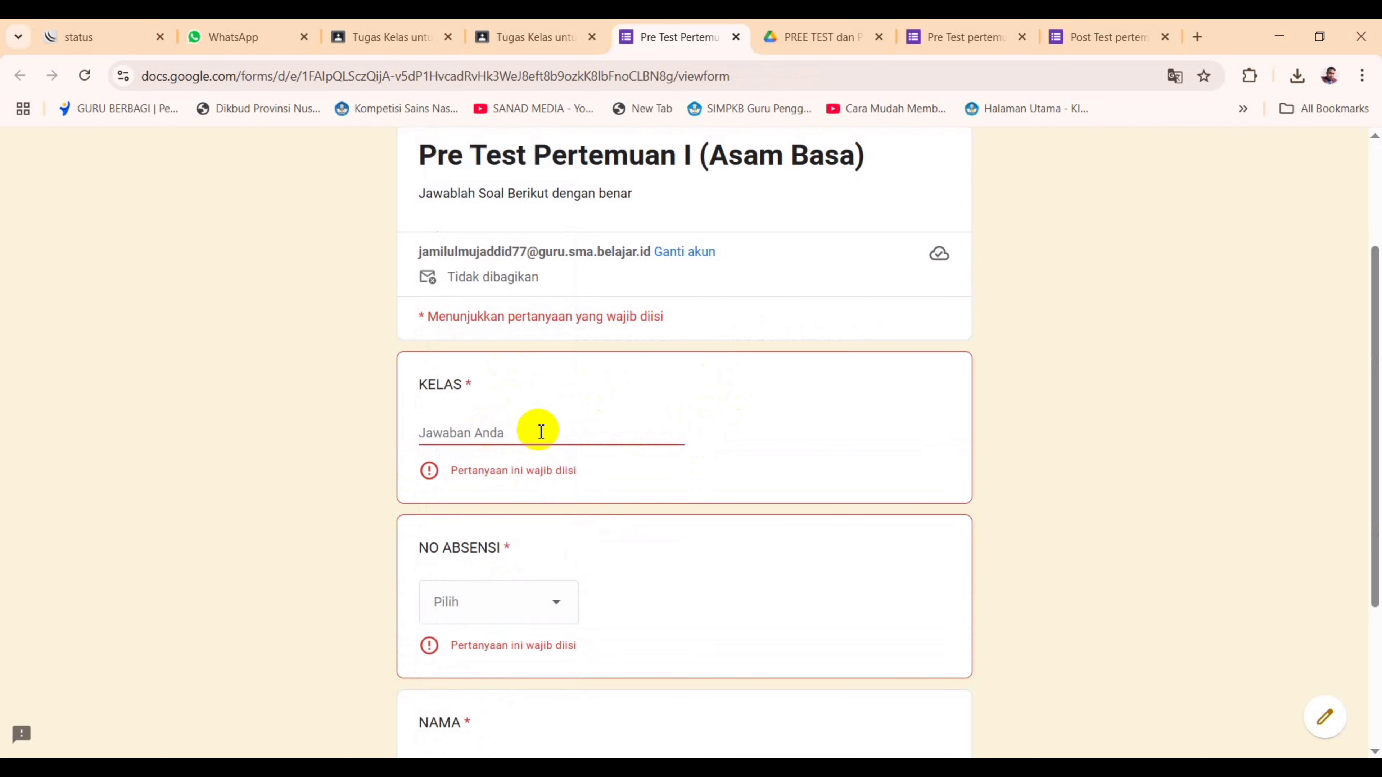
pyautogui.scroll(-4, 550, 431)
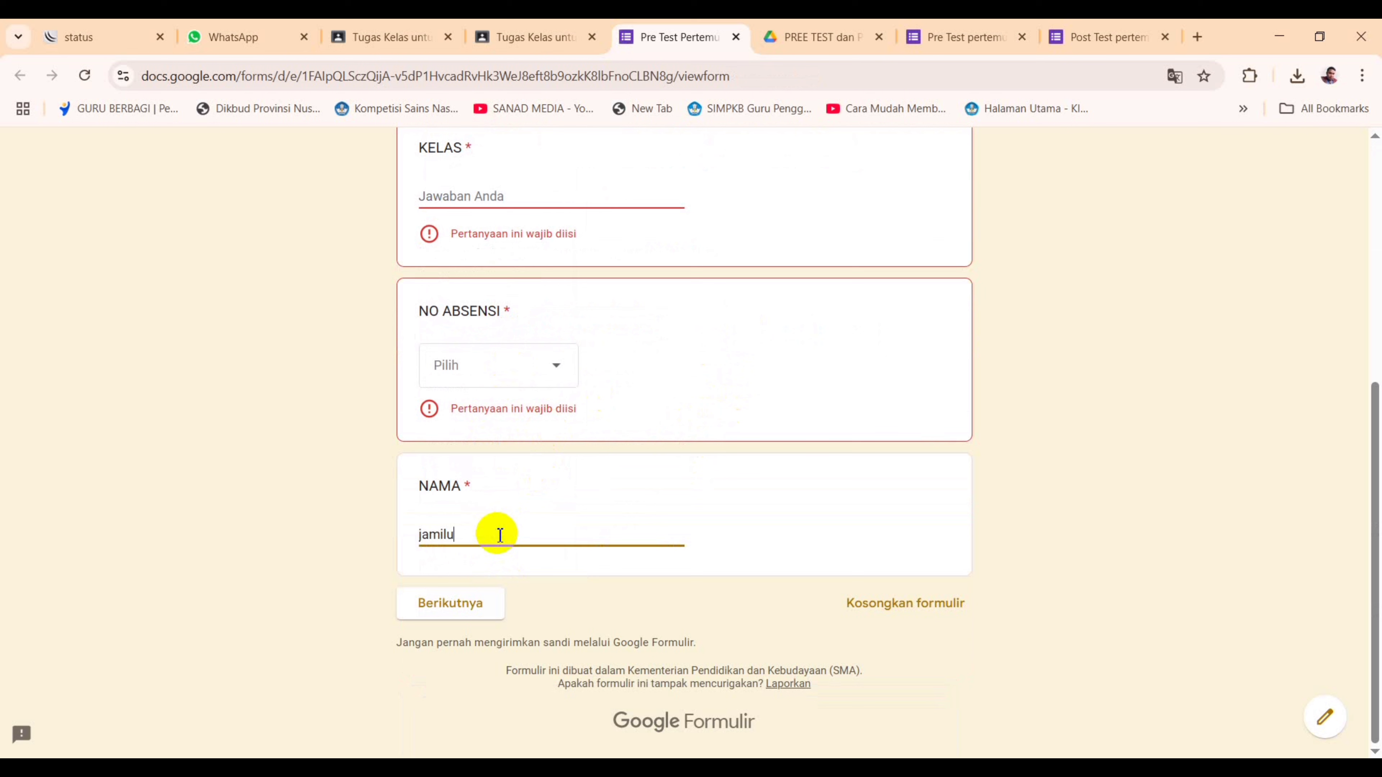
pyautogui.click(546, 366)
pyautogui.click(482, 252)
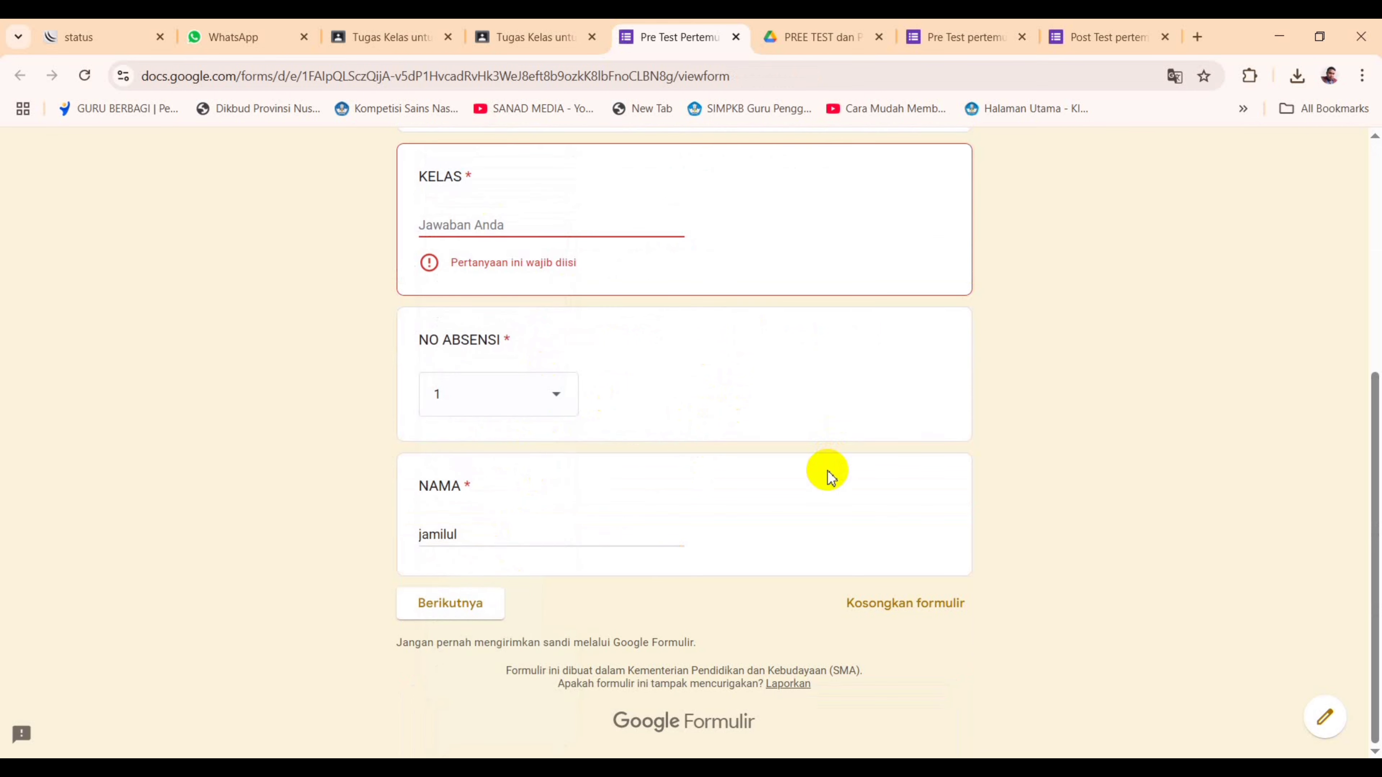
# Step: Enter "xi einstein" as the KELAS answer and continue to the form's question page
pyautogui.scroll(5, 827, 472)
pyautogui.click(579, 492)
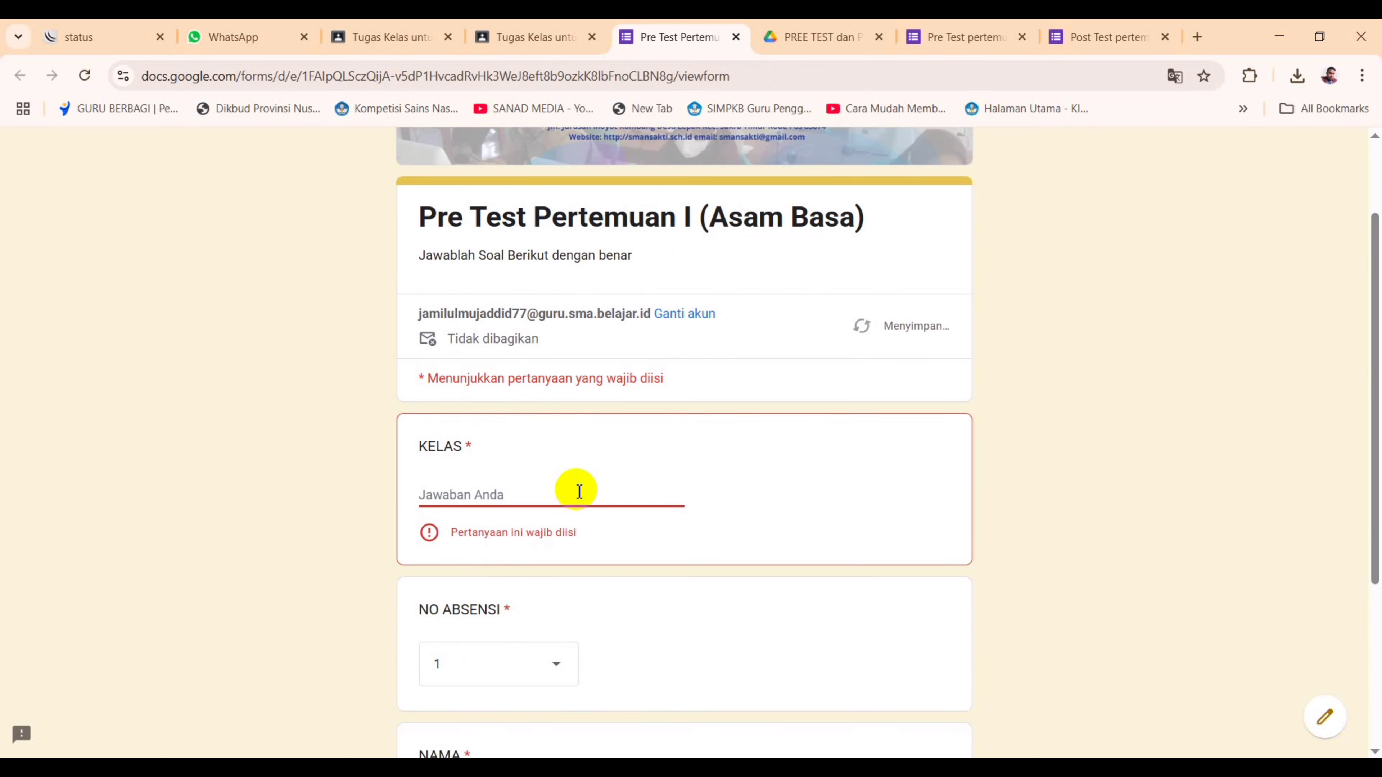
pyautogui.write('xi einstein')
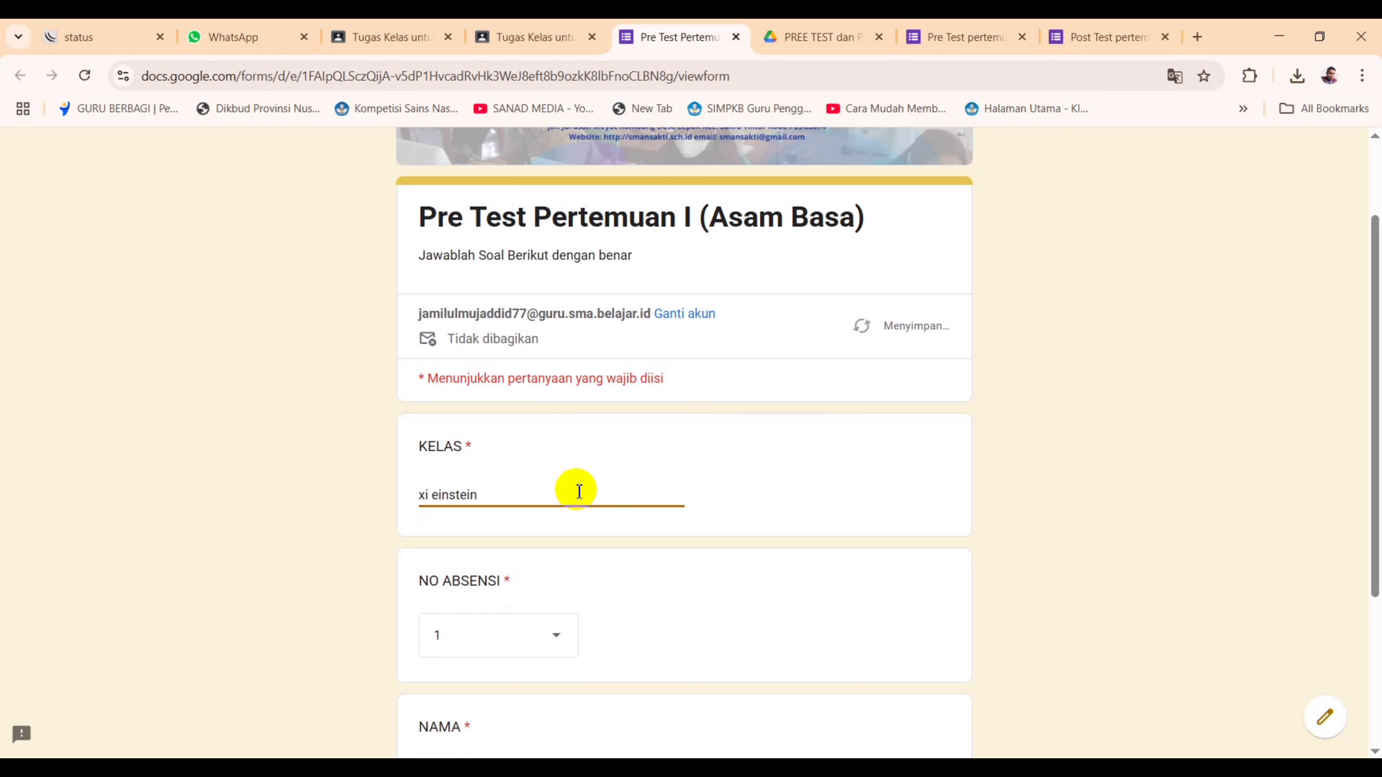
pyautogui.scroll(-4, 574, 501)
pyautogui.click(480, 604)
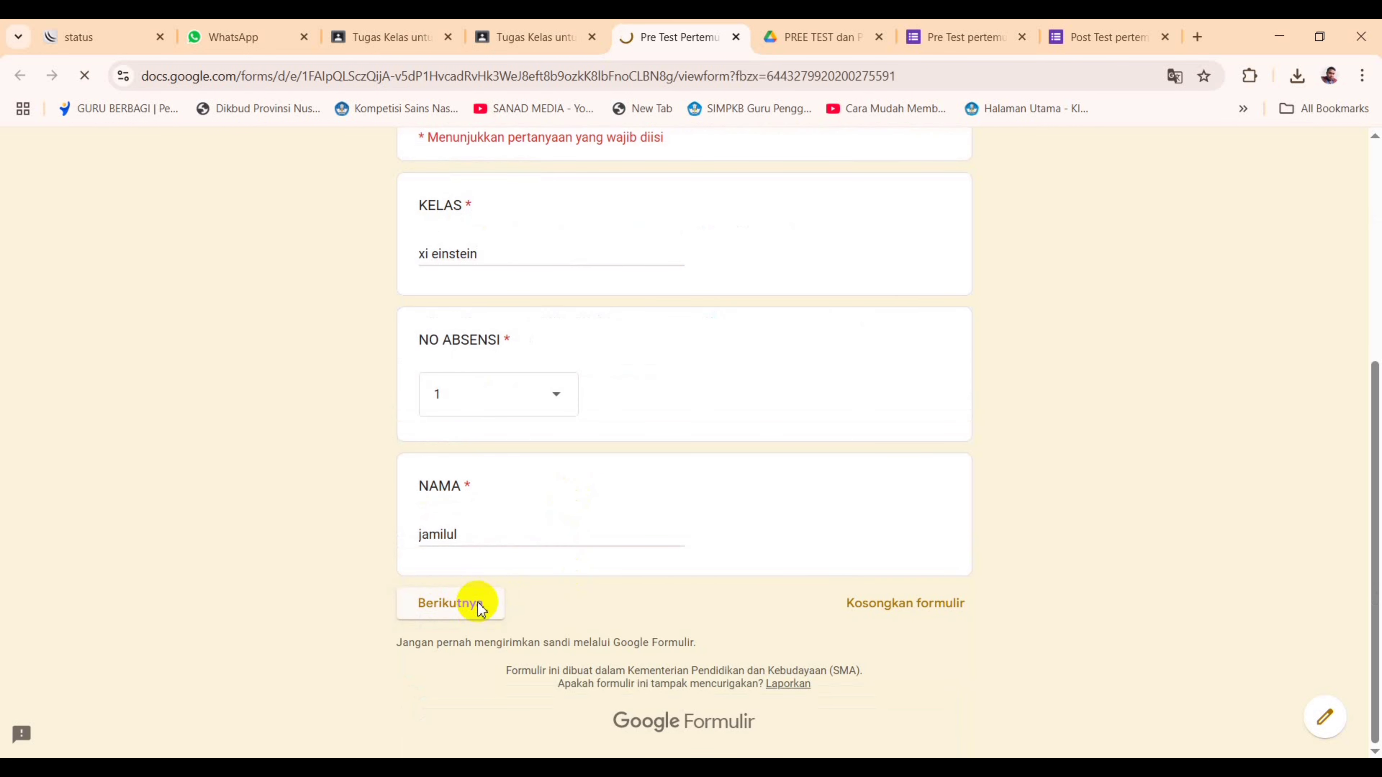
# Step: Look through the pre-test's multiple-choice questions and the answer options offered for question 3
pyautogui.scroll(-10, 809, 506)
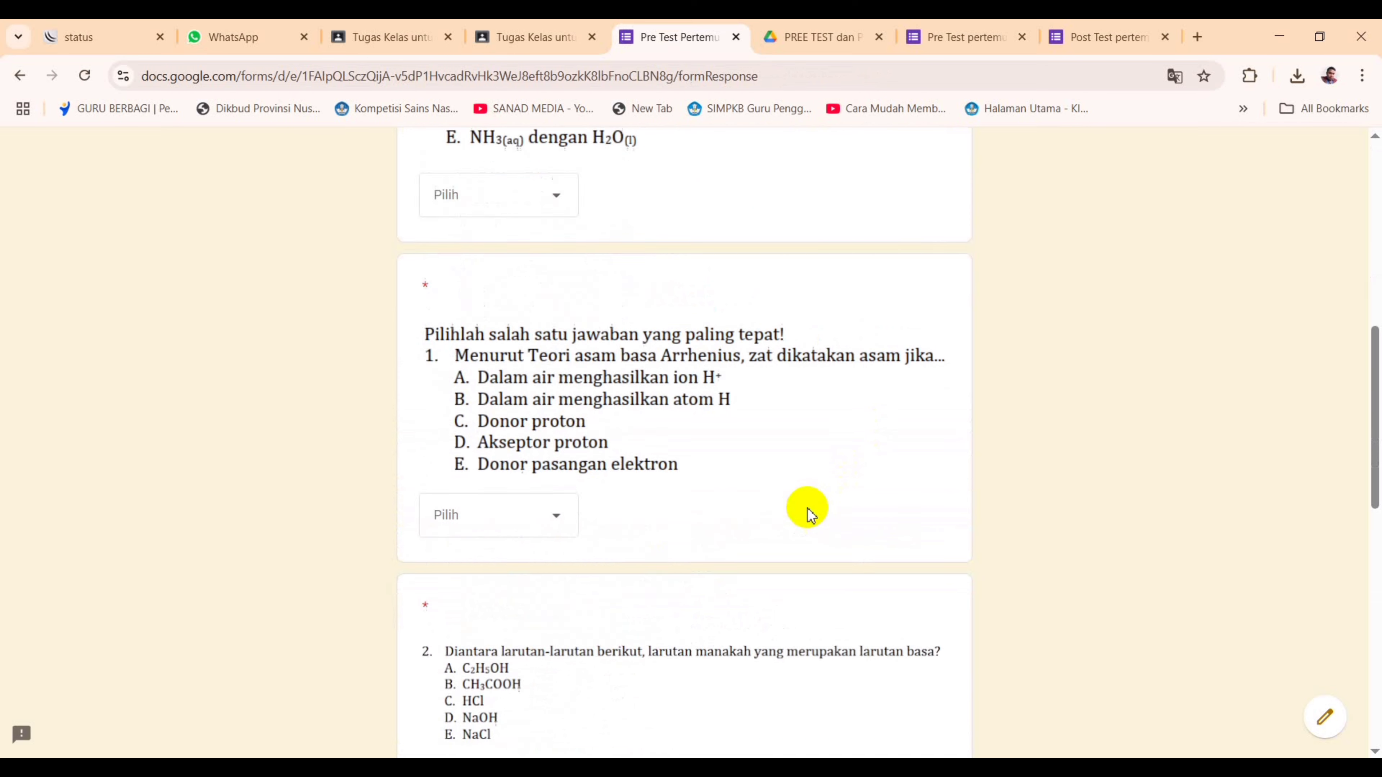
pyautogui.scroll(-11, 810, 514)
pyautogui.scroll(9, 809, 514)
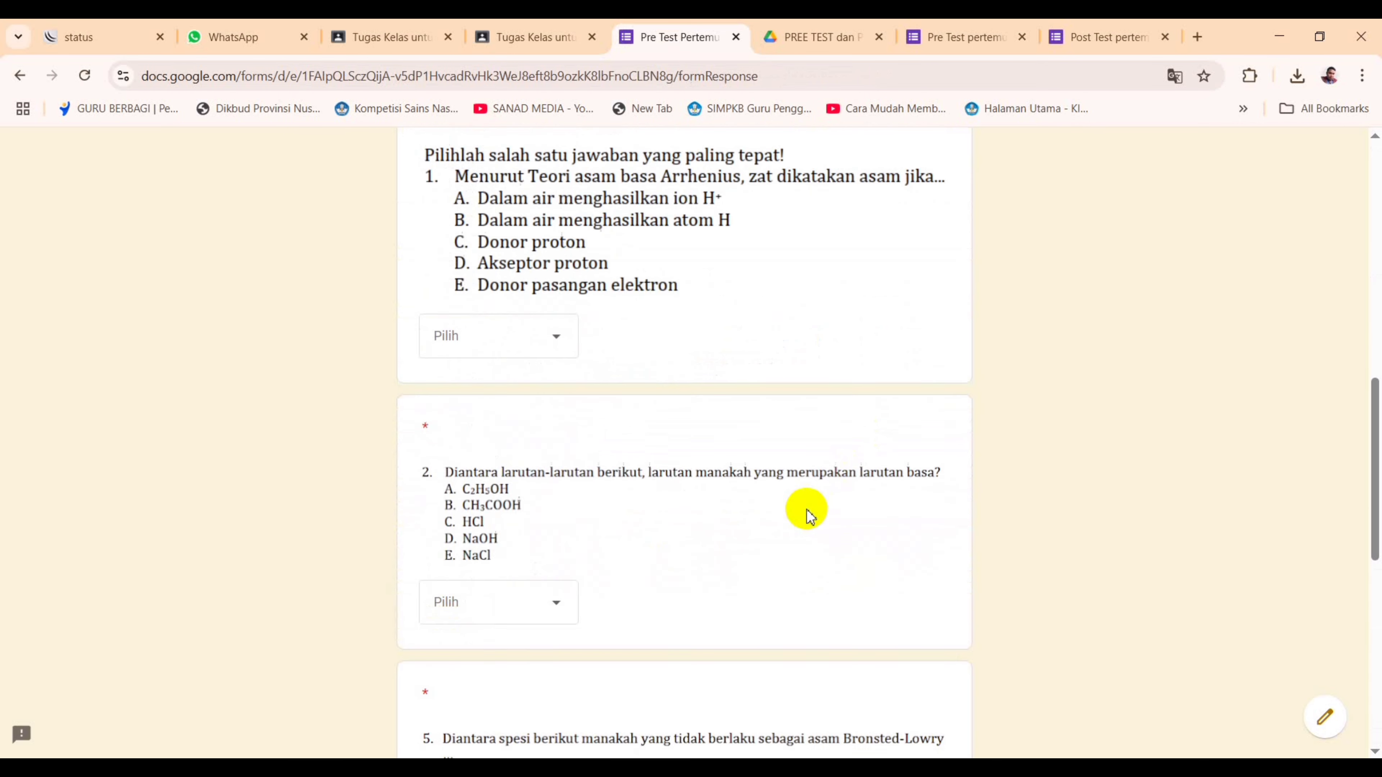
pyautogui.scroll(8, 809, 514)
pyautogui.scroll(-3, 807, 514)
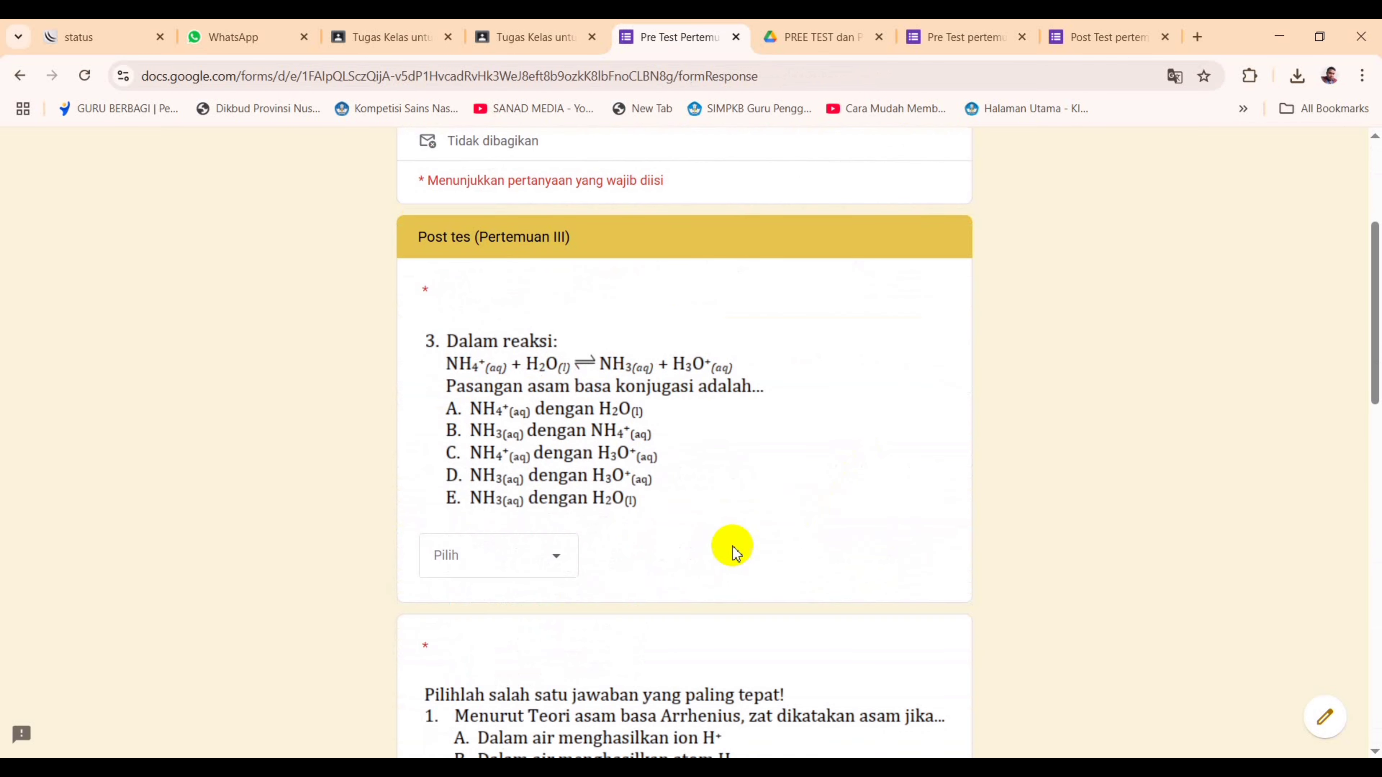
pyautogui.click(560, 572)
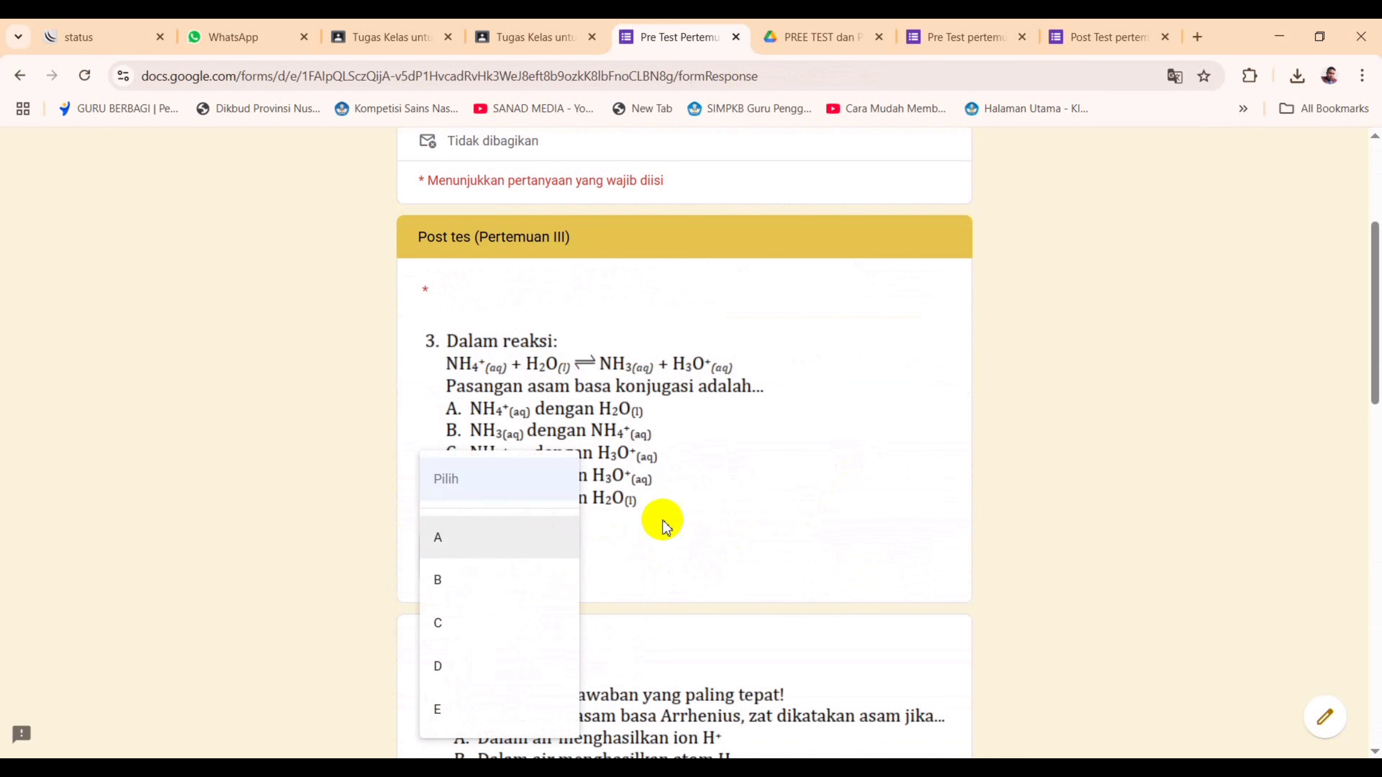
pyautogui.click(765, 537)
pyautogui.scroll(-15, 724, 553)
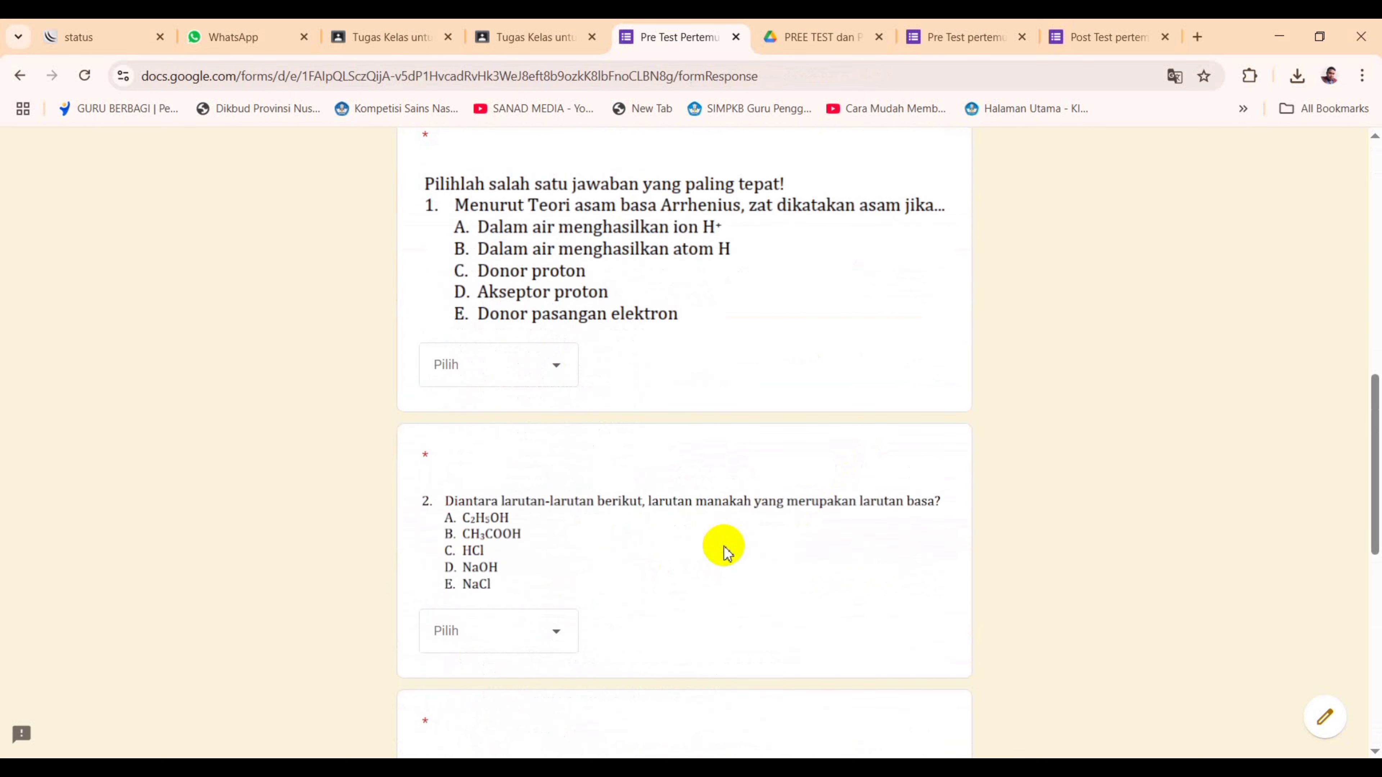
pyautogui.scroll(6, 723, 552)
pyautogui.scroll(5, 724, 553)
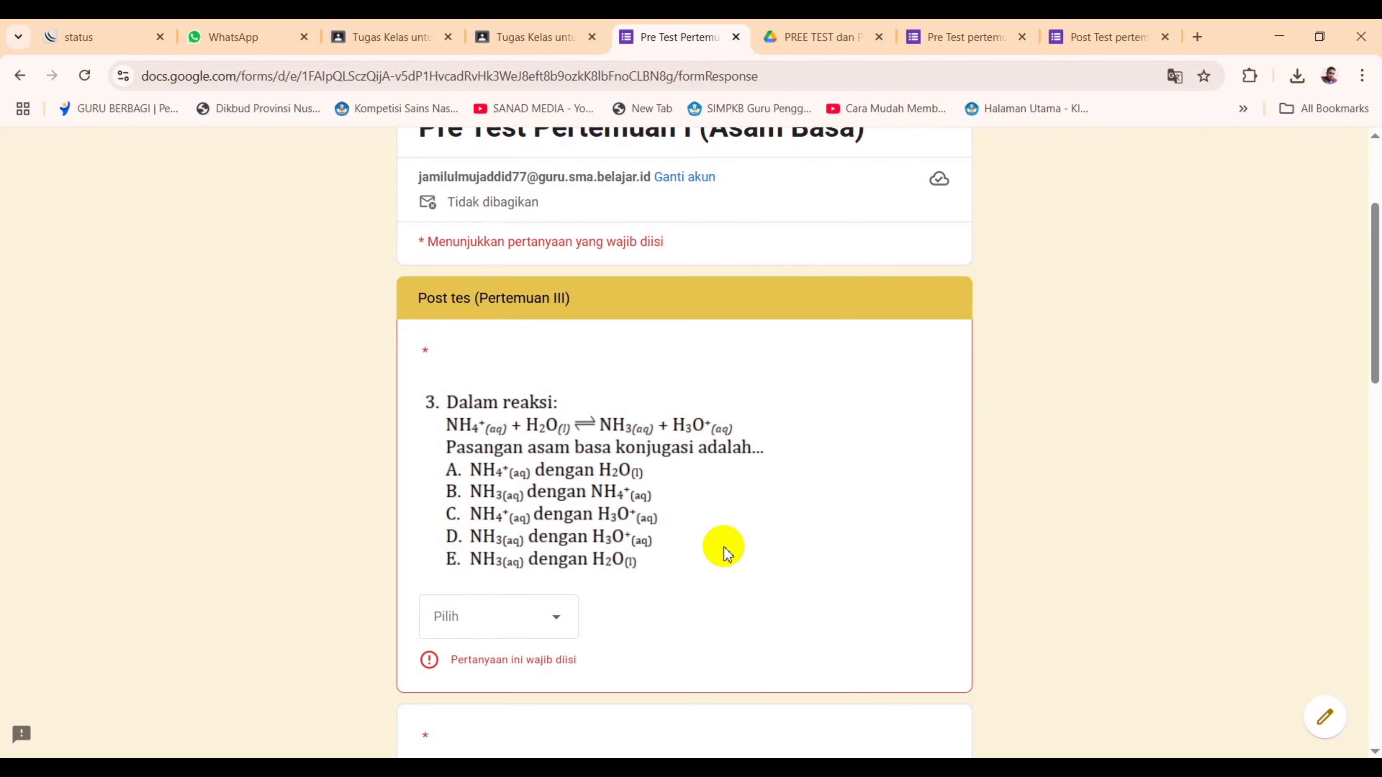
pyautogui.scroll(3, 724, 549)
pyautogui.scroll(-6, 652, 533)
# Step: Answer question 3 with A and choose an answer for question 1 about Arrhenius acids
pyautogui.click(564, 478)
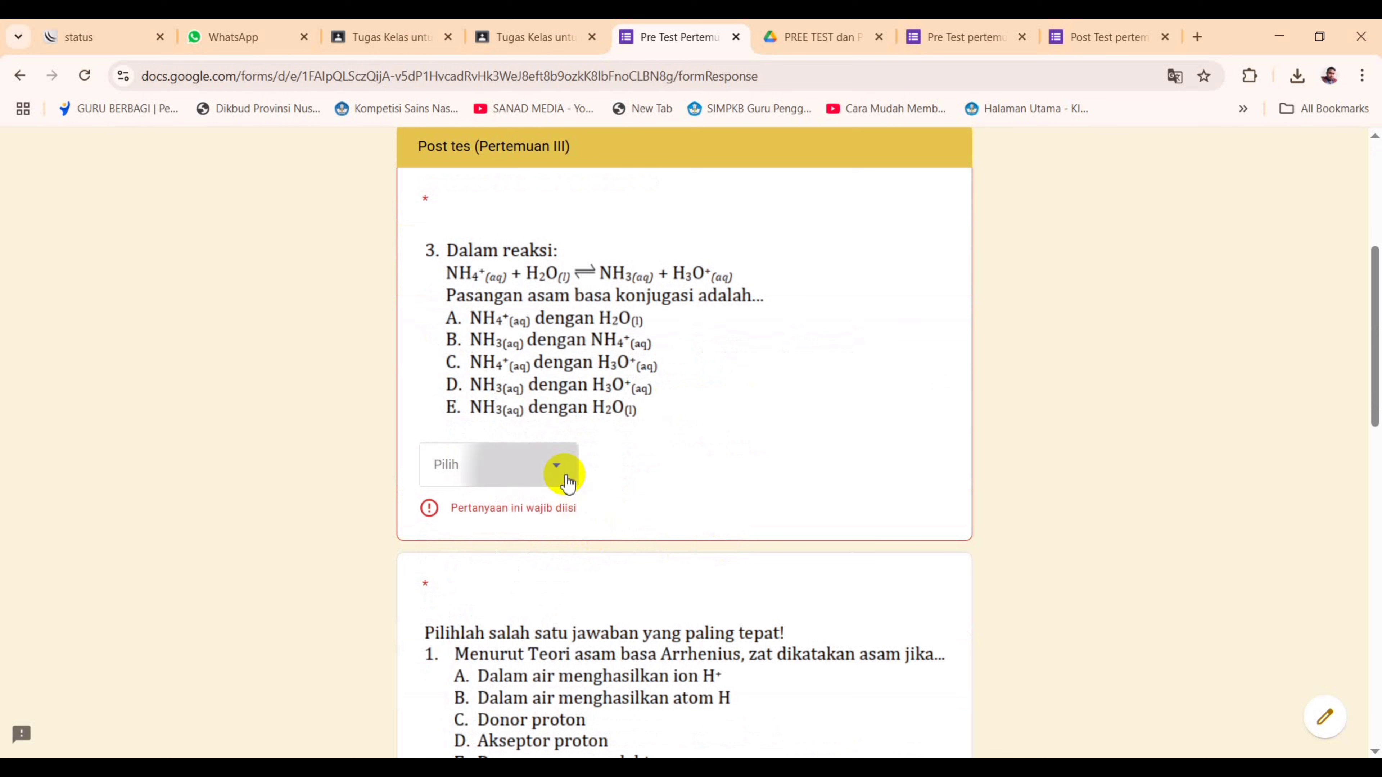
pyautogui.click(521, 540)
pyautogui.scroll(-5, 707, 501)
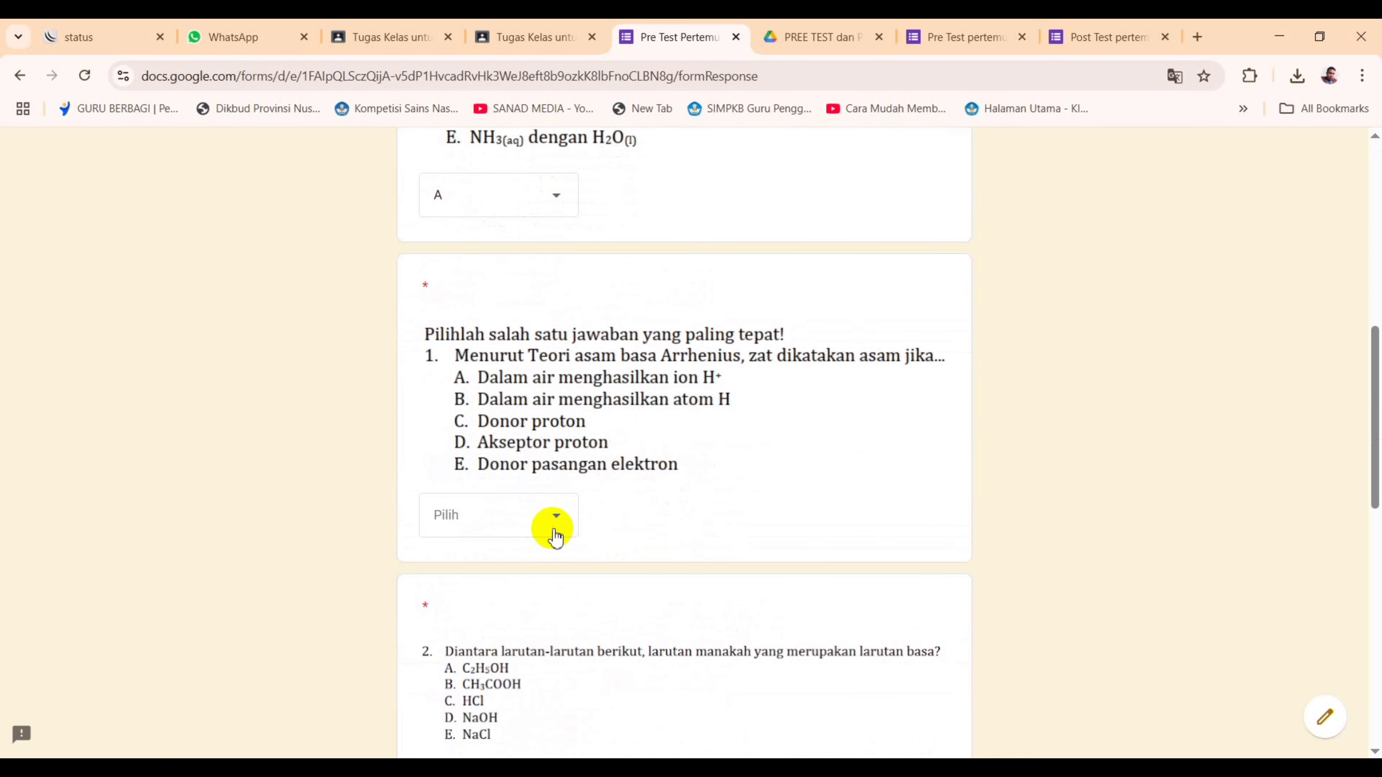
pyautogui.click(550, 536)
pyautogui.click(525, 576)
# Step: Answer question 2 with D and question 5 with E
pyautogui.scroll(-8, 707, 489)
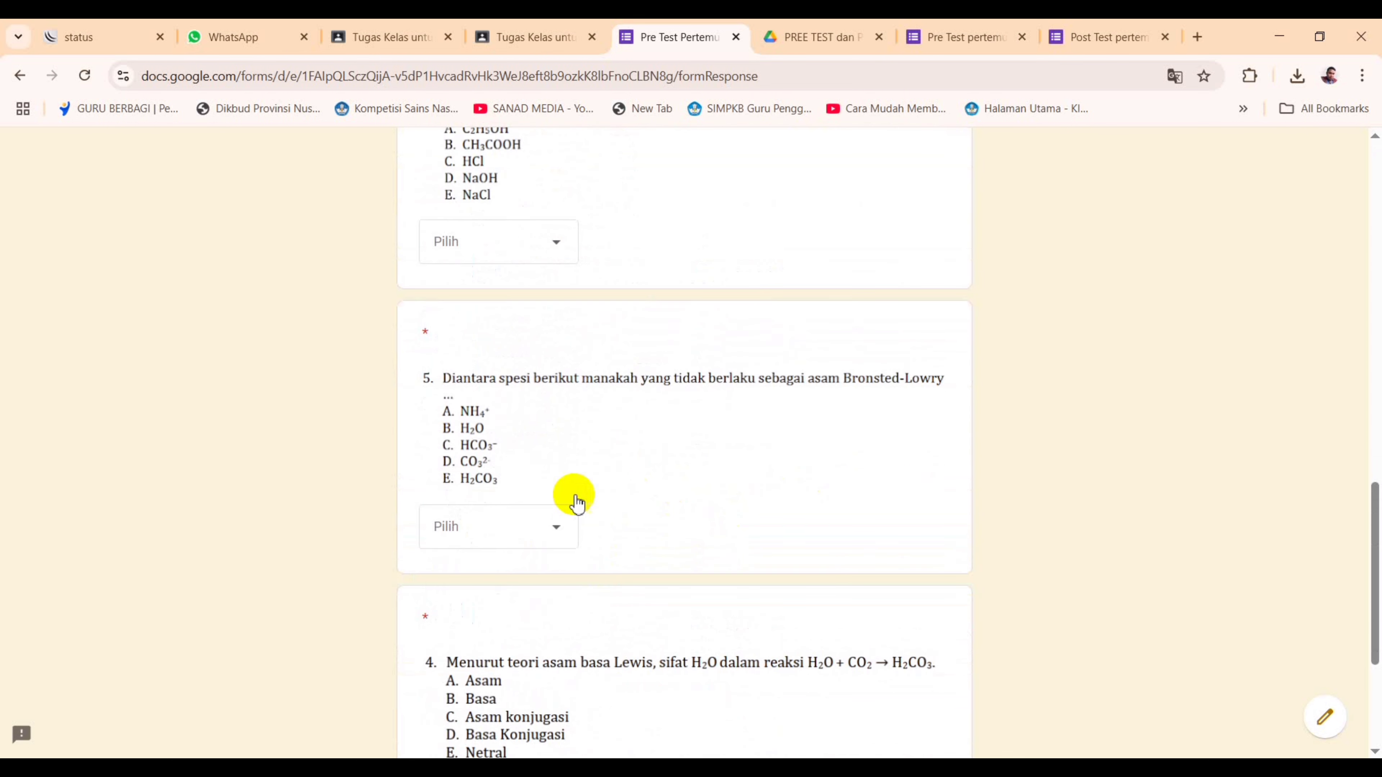
pyautogui.click(549, 245)
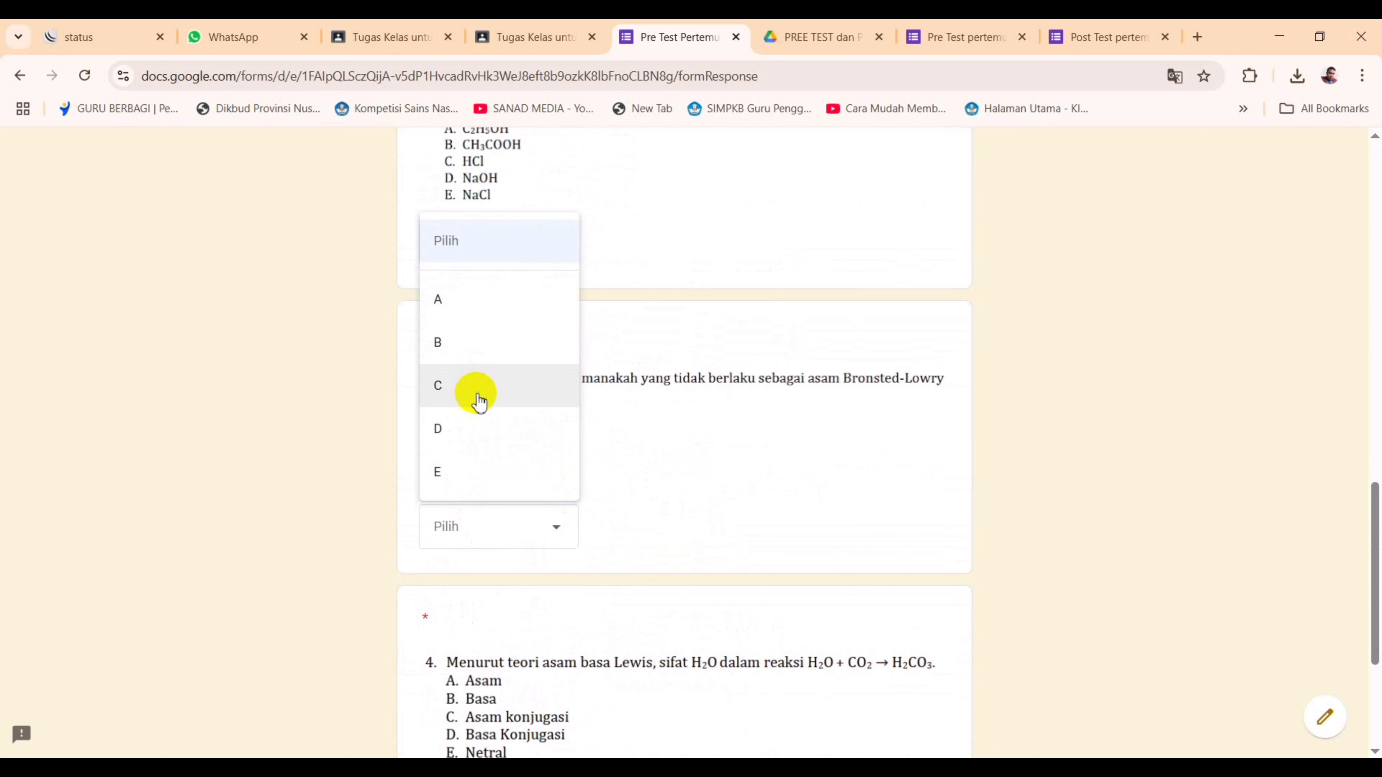
pyautogui.click(474, 424)
pyautogui.scroll(-4, 715, 456)
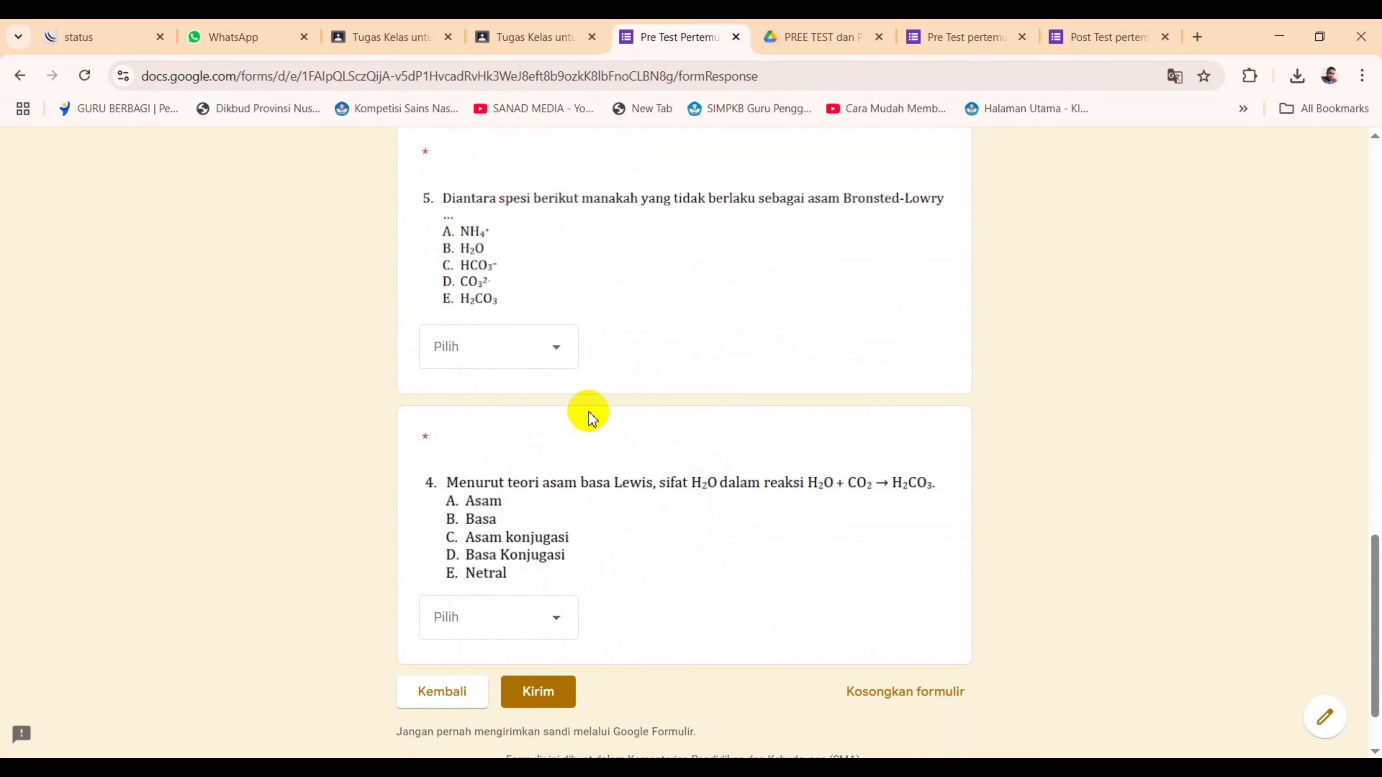
pyautogui.click(555, 346)
pyautogui.click(489, 575)
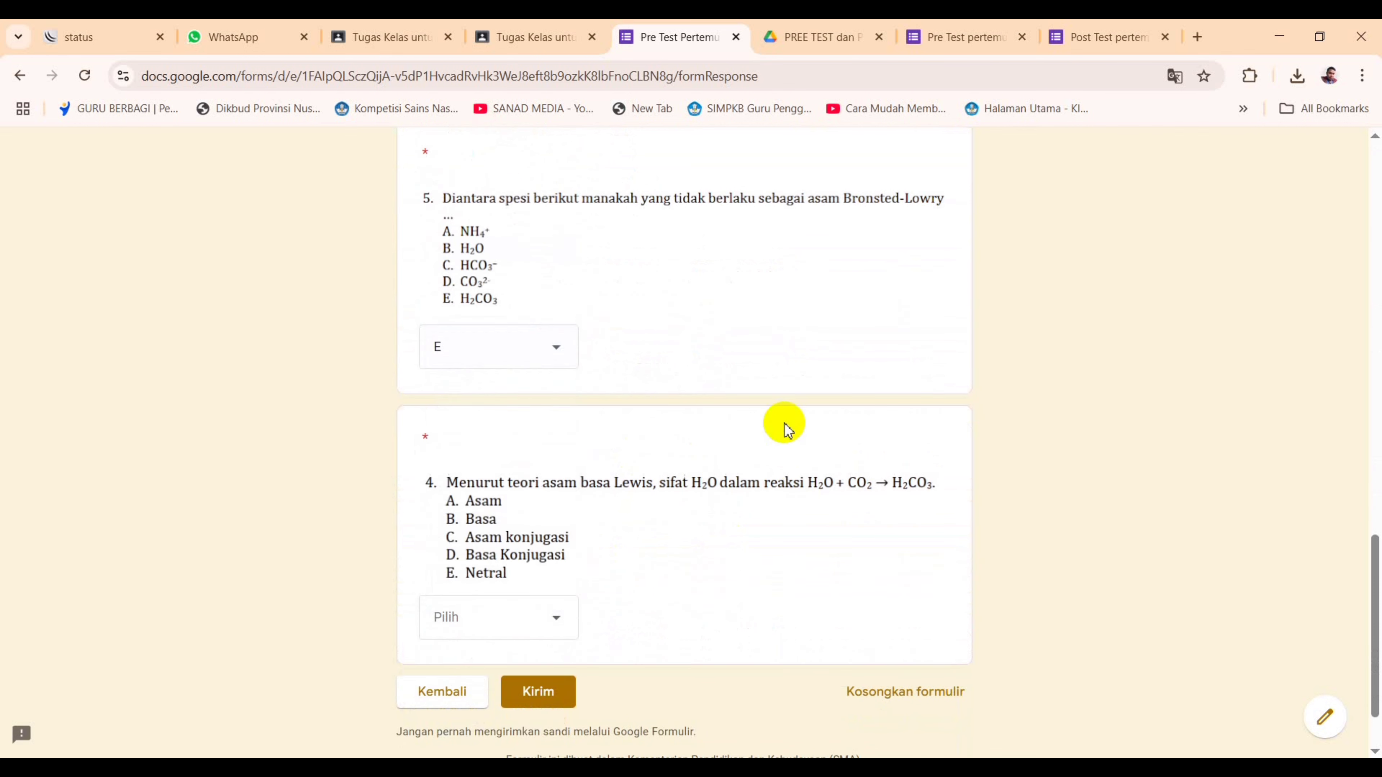
# Step: Answer question 4 with B and submit the pre-test form
pyautogui.scroll(-2, 566, 487)
pyautogui.click(557, 534)
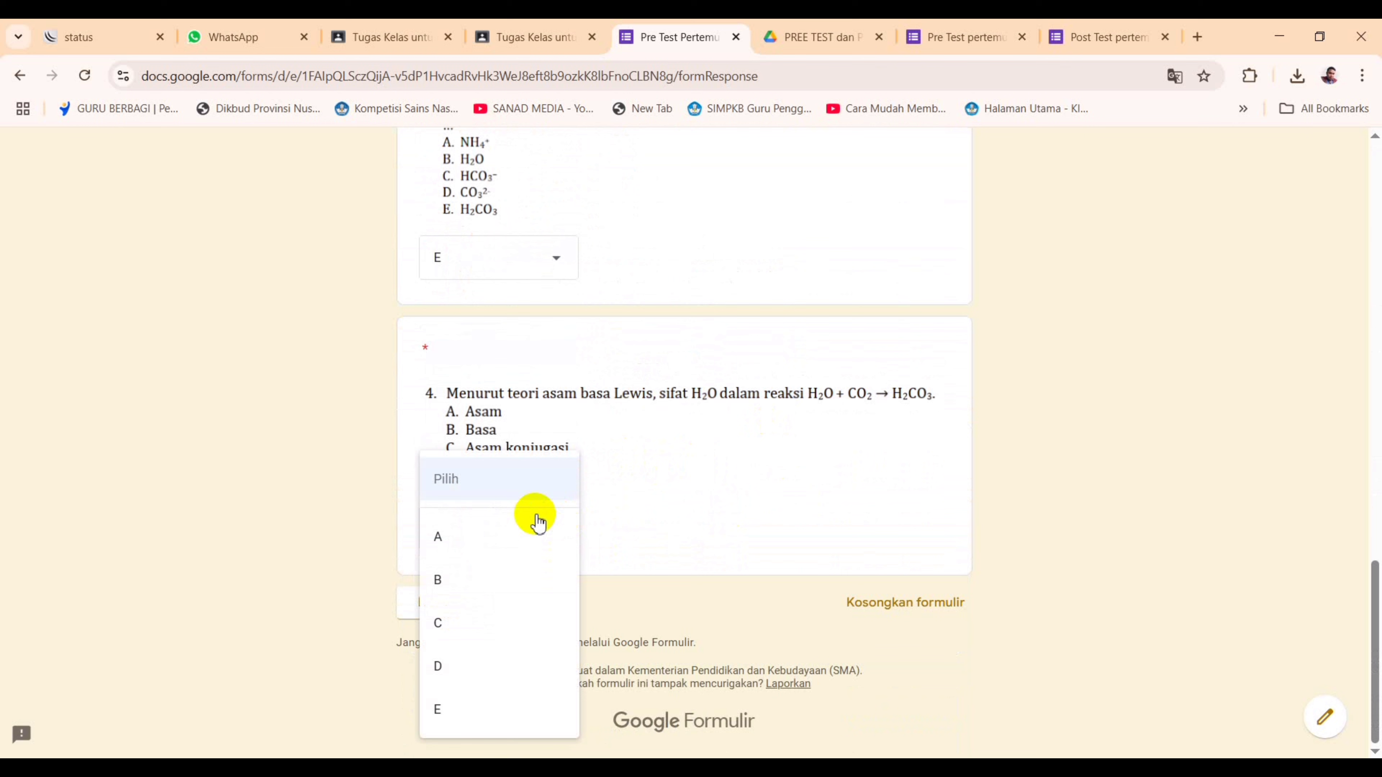
pyautogui.click(479, 576)
pyautogui.click(536, 602)
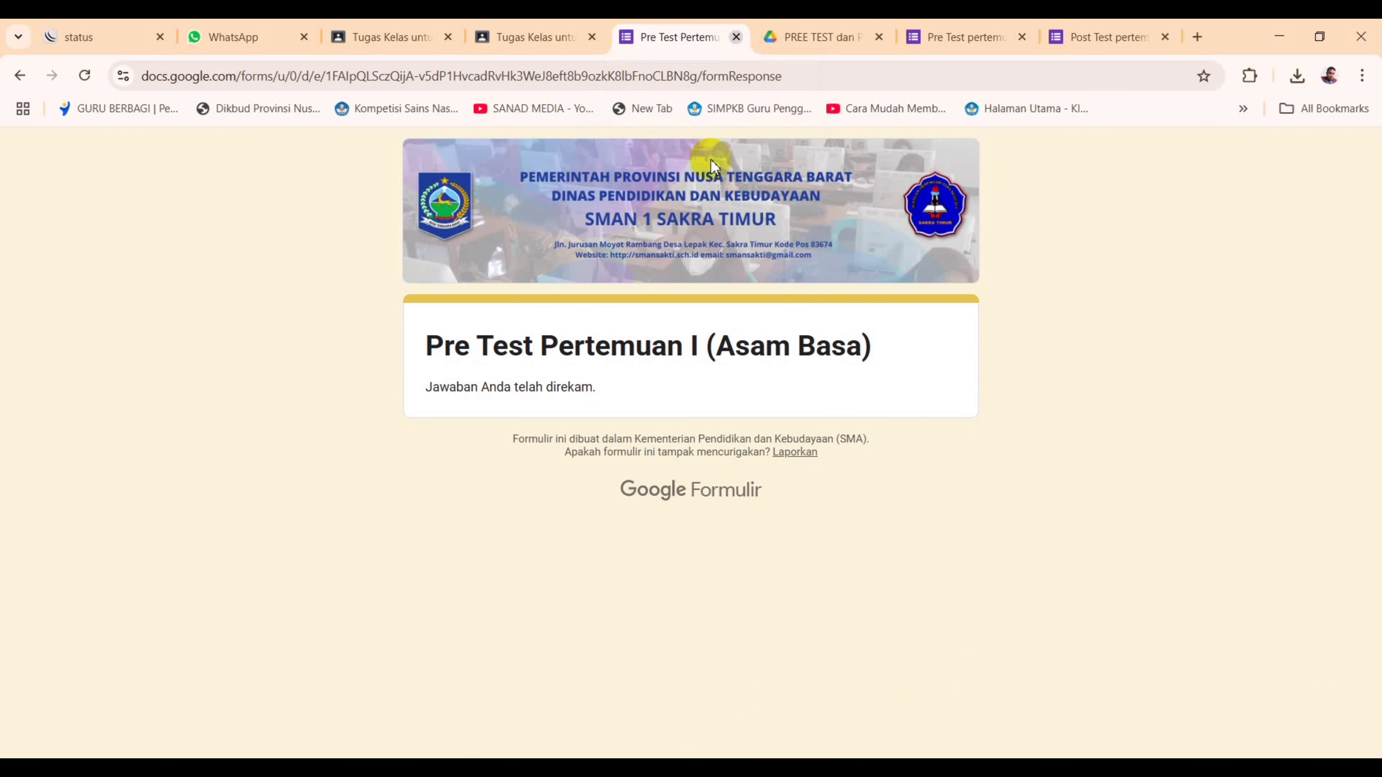
# Step: Close the submitted form and leave the Pretest assignment editor
pyautogui.click(736, 37)
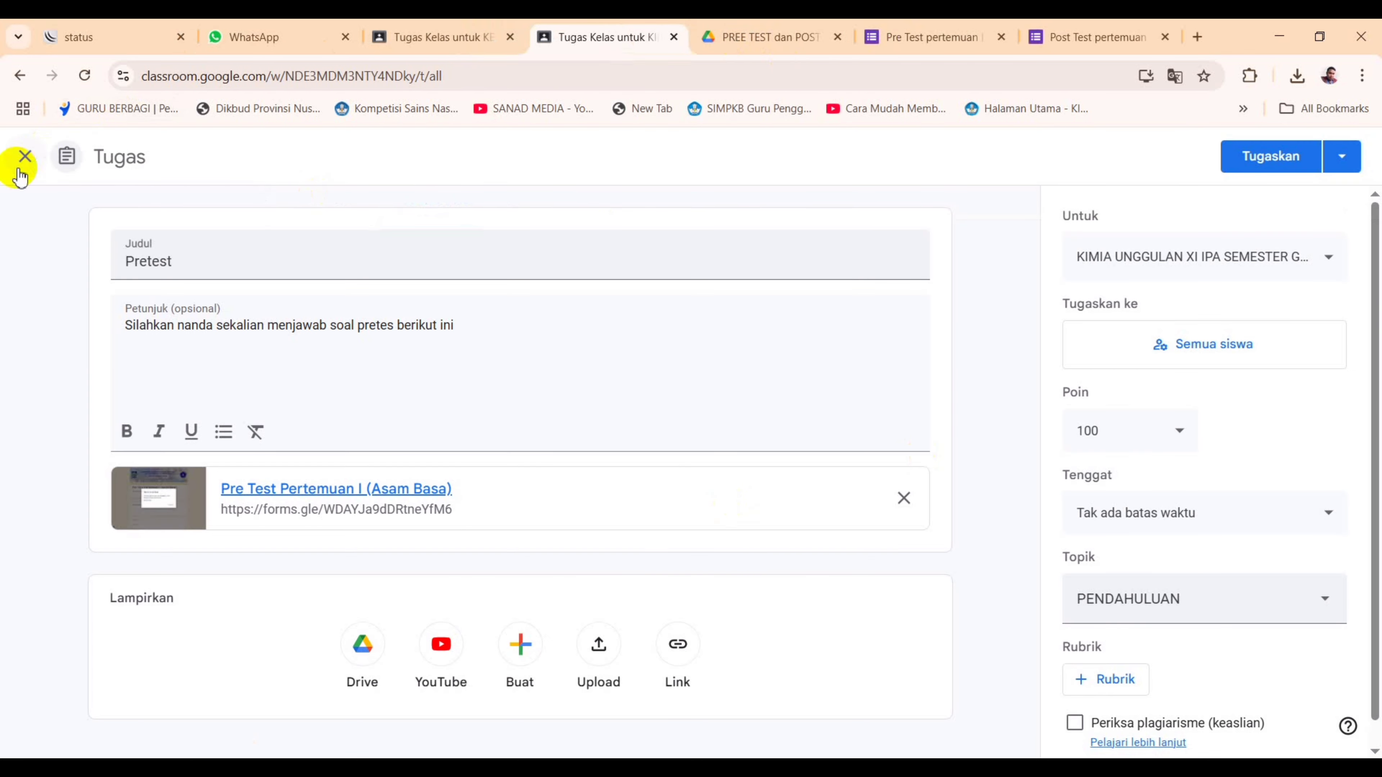
pyautogui.click(20, 172)
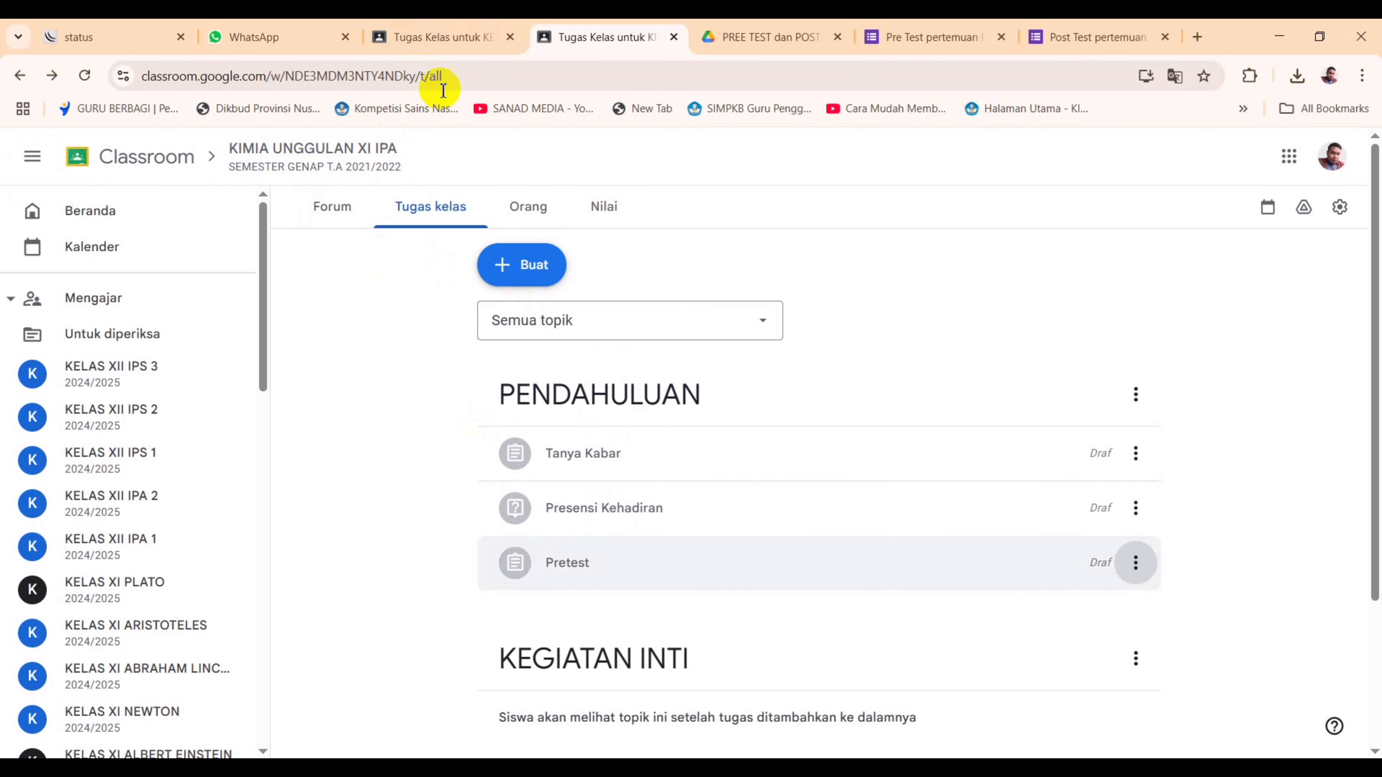
# Step: Close the Post Test and Pre Test form editor pages and return to the KIMIA UNGGULAN XI IPA classwork
pyautogui.click(403, 34)
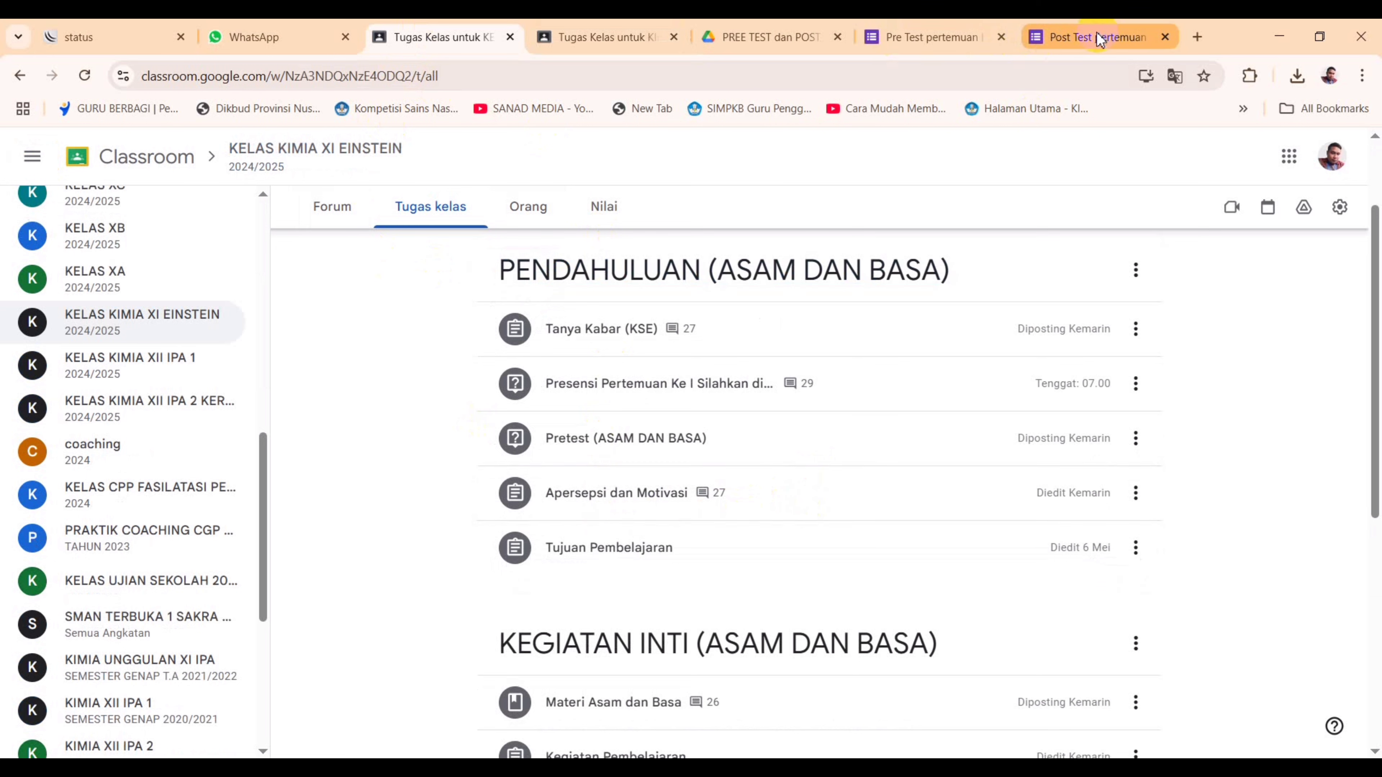
pyautogui.click(1164, 37)
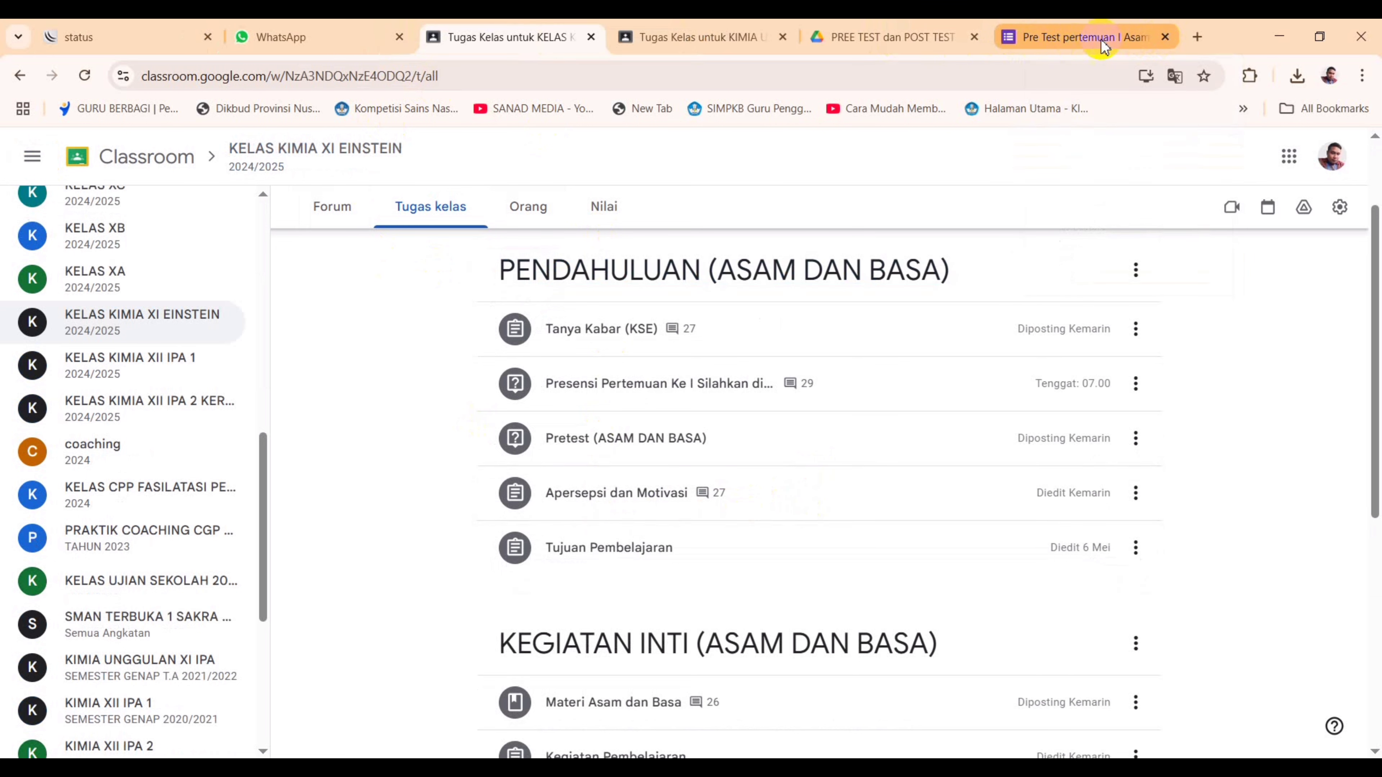
pyautogui.click(1163, 37)
pyautogui.click(816, 40)
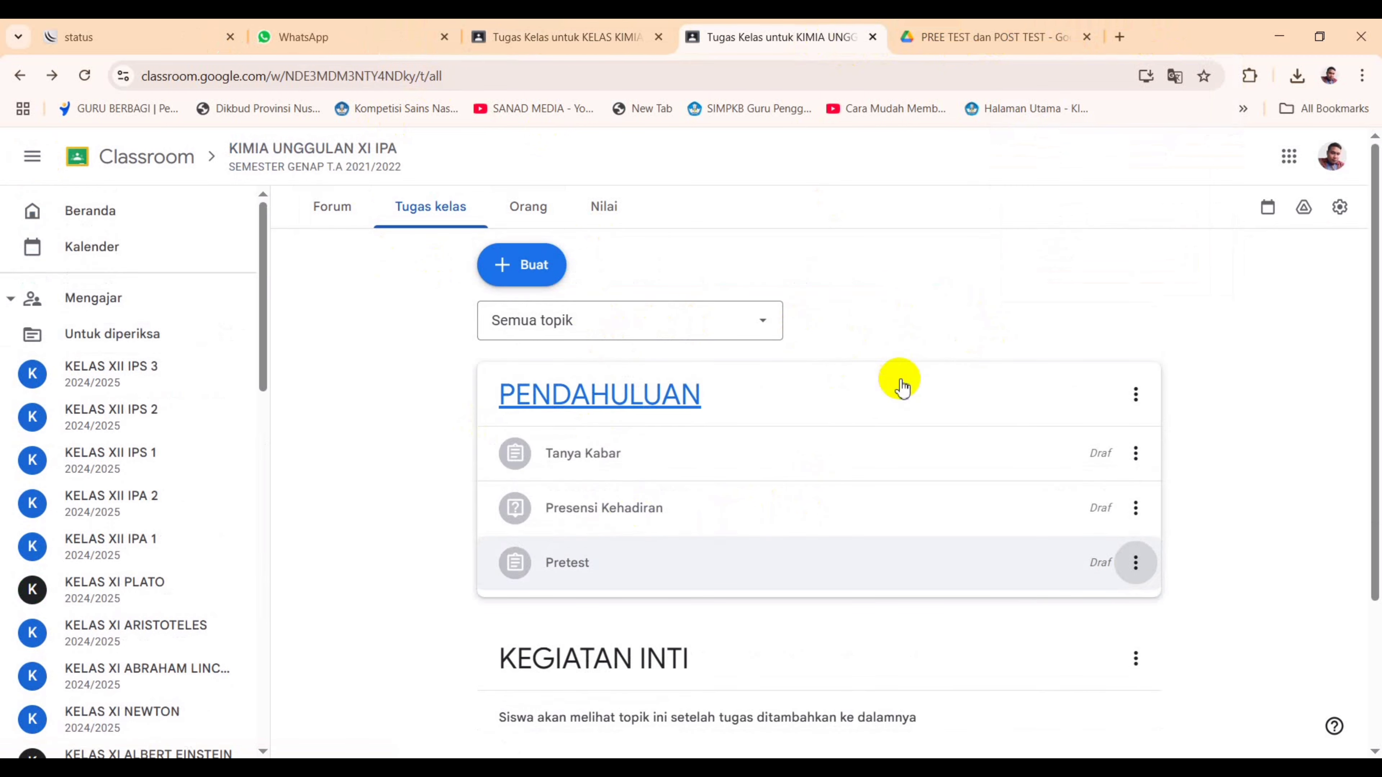
# Step: Create a new assignment in KIMIA UNGGULAN XI IPA titled "Apersepsi dan Motivasi" and start its instructions
pyautogui.click(540, 272)
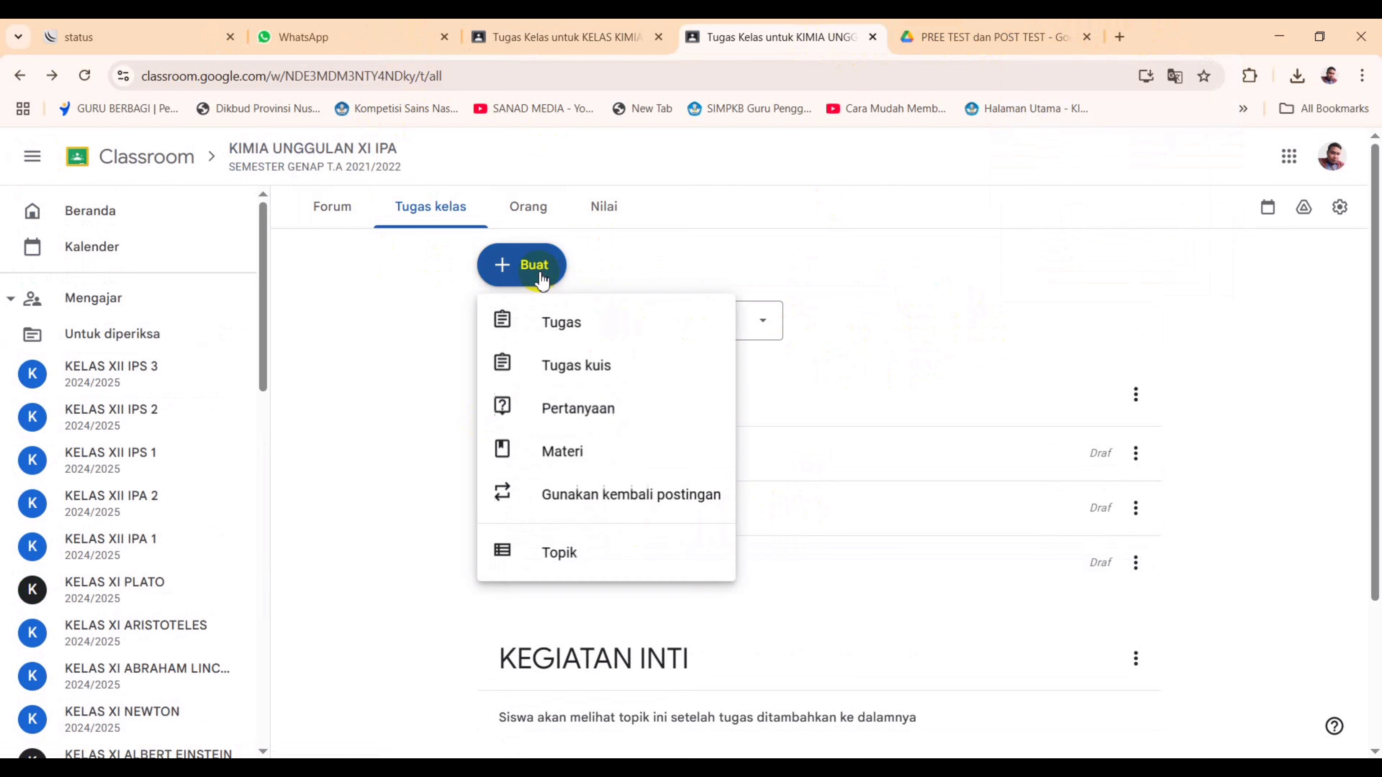
pyautogui.click(607, 338)
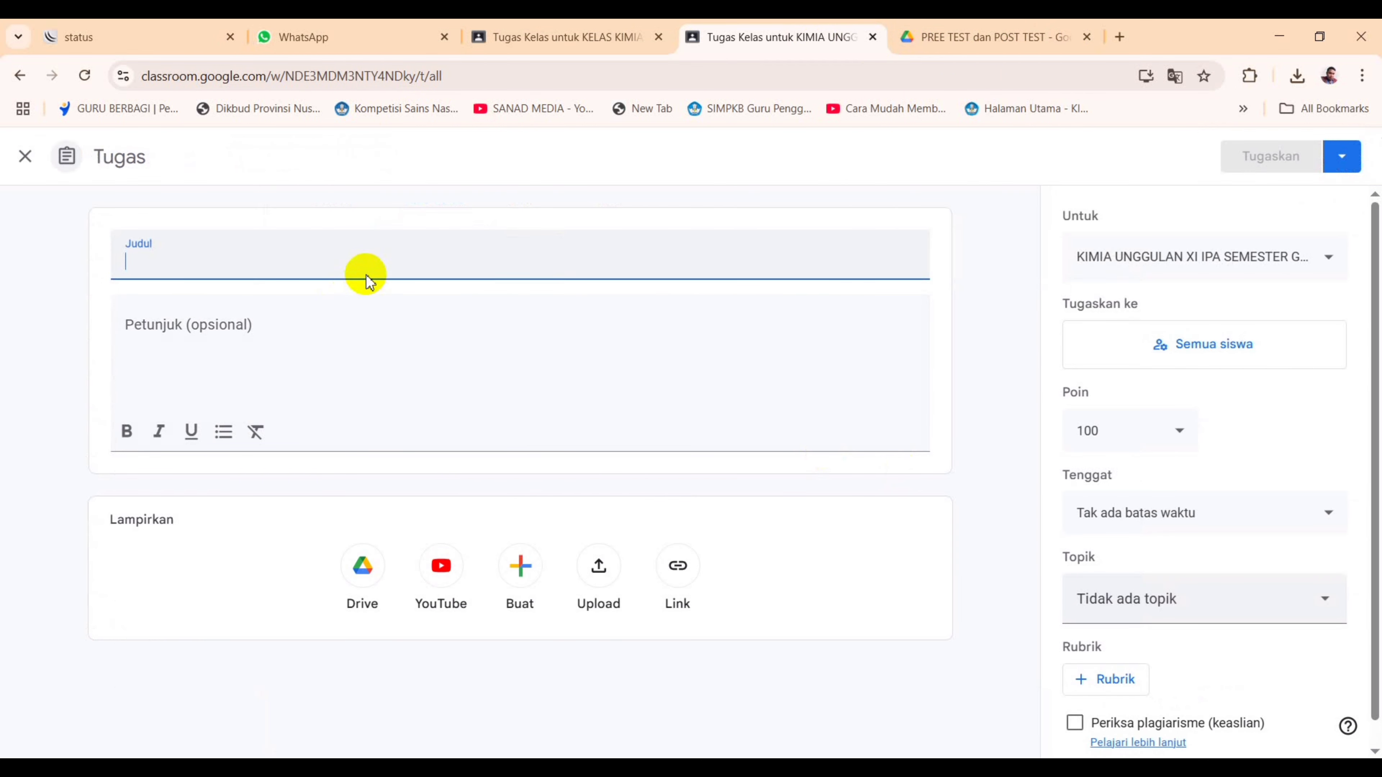
pyautogui.write('Aper')
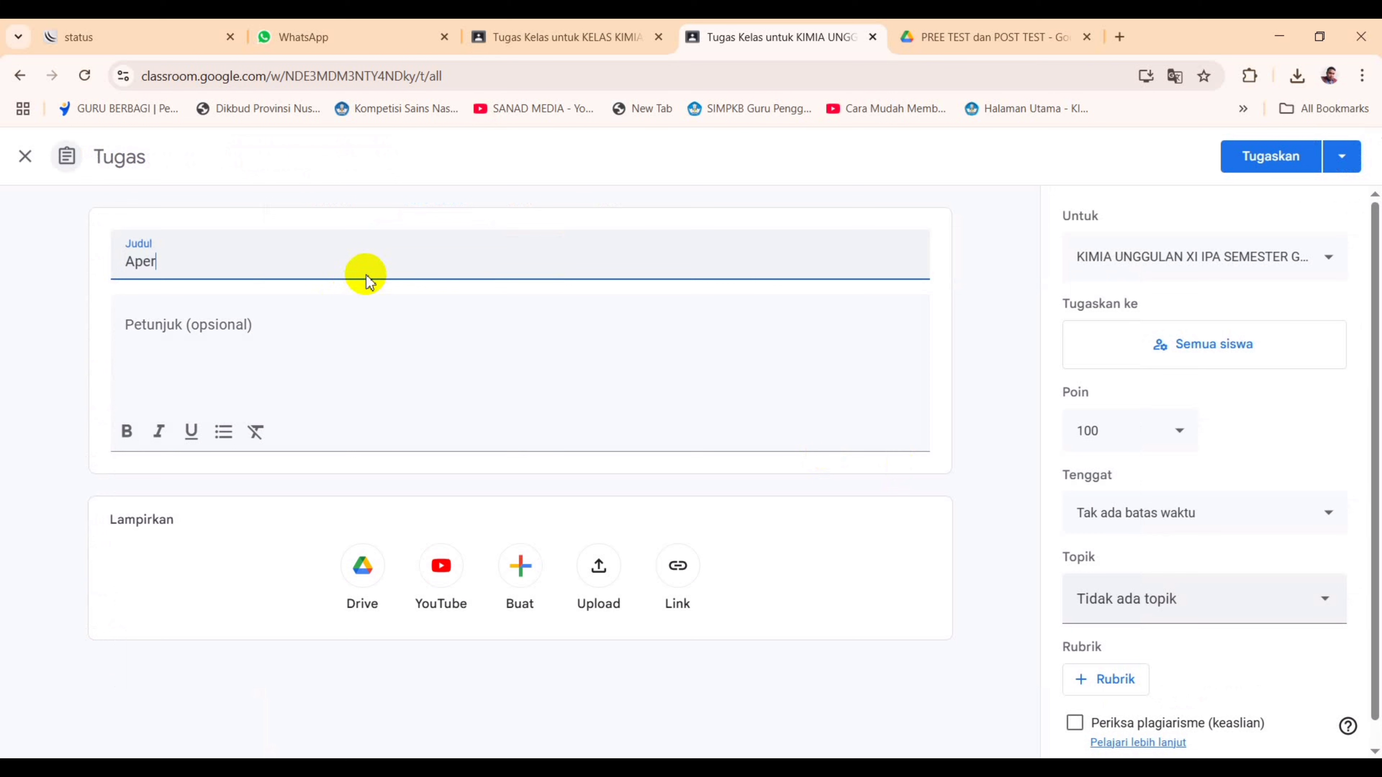
pyautogui.write('sepsi dan Mot')
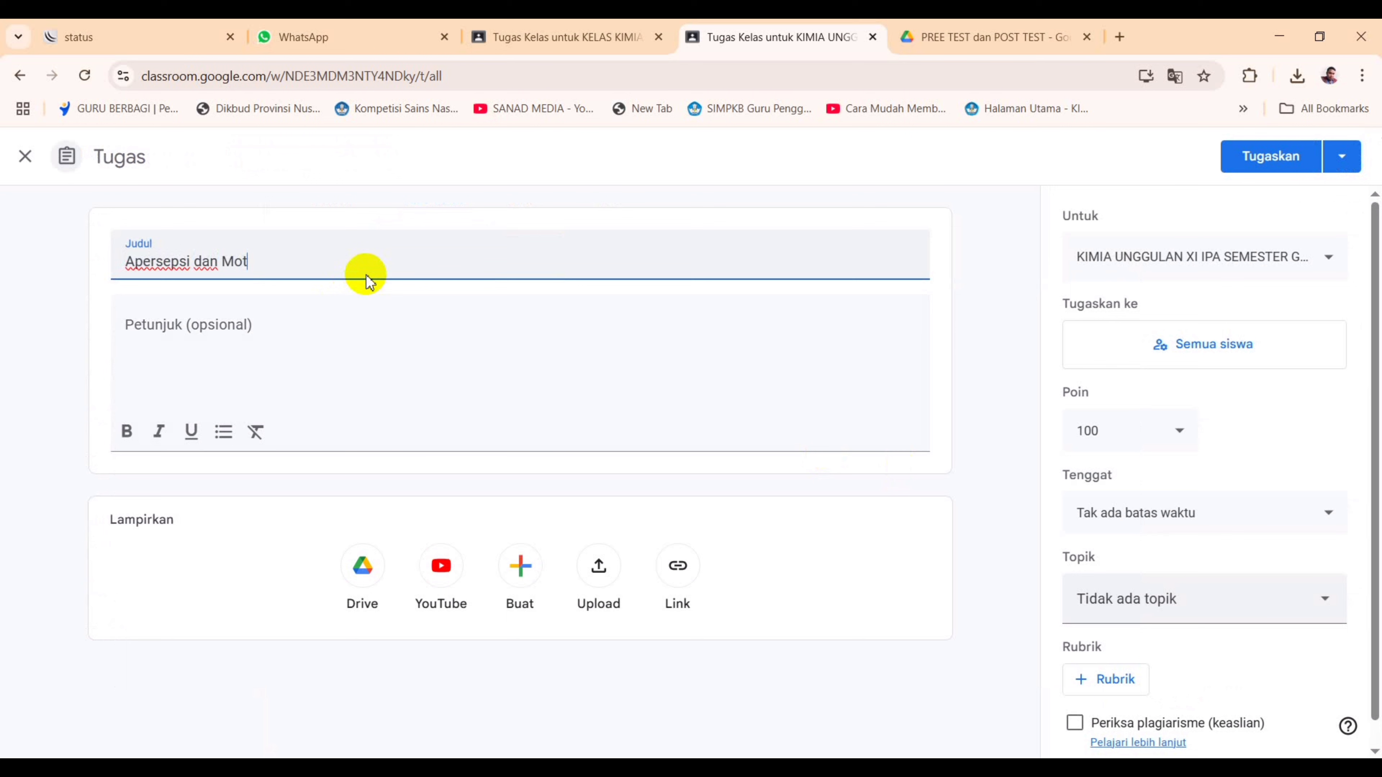
pyautogui.write('ivasi')
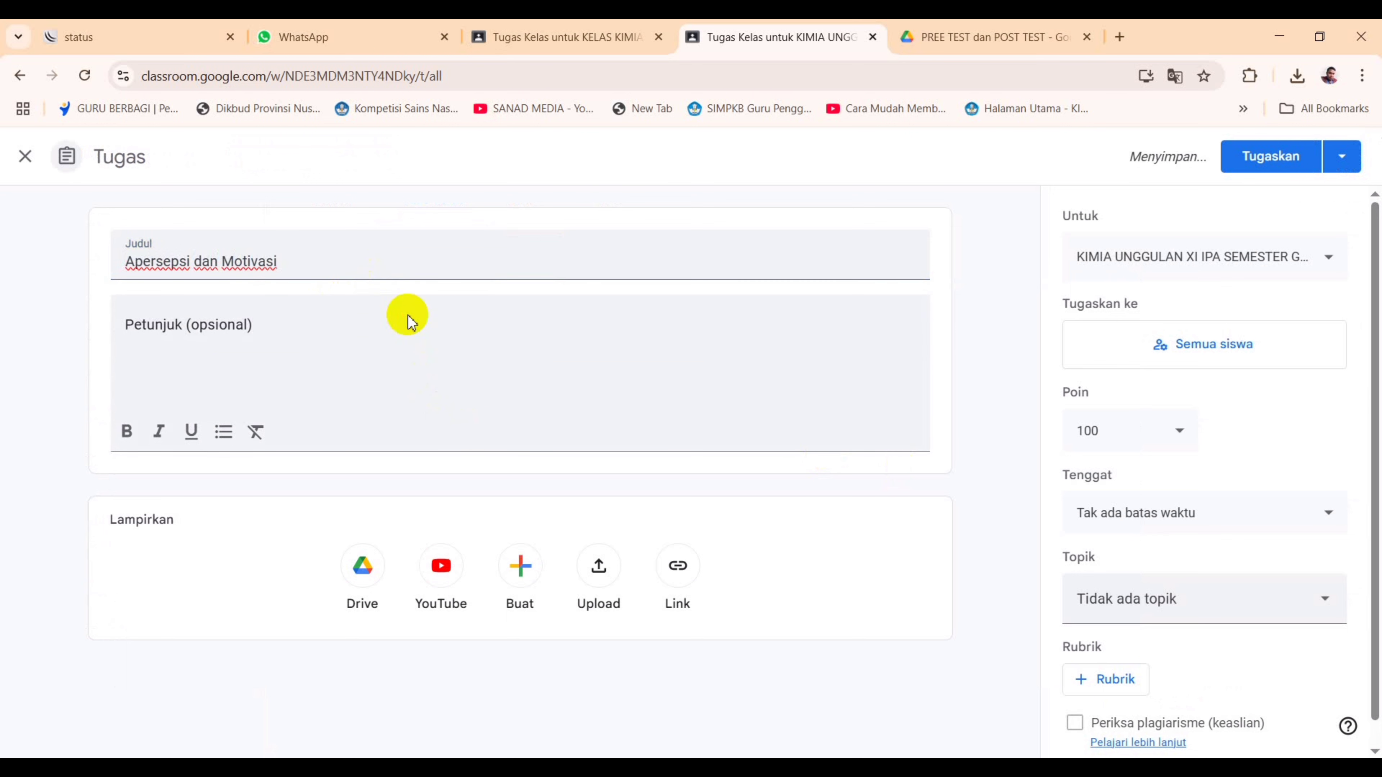
pyautogui.click(408, 316)
pyautogui.click(224, 330)
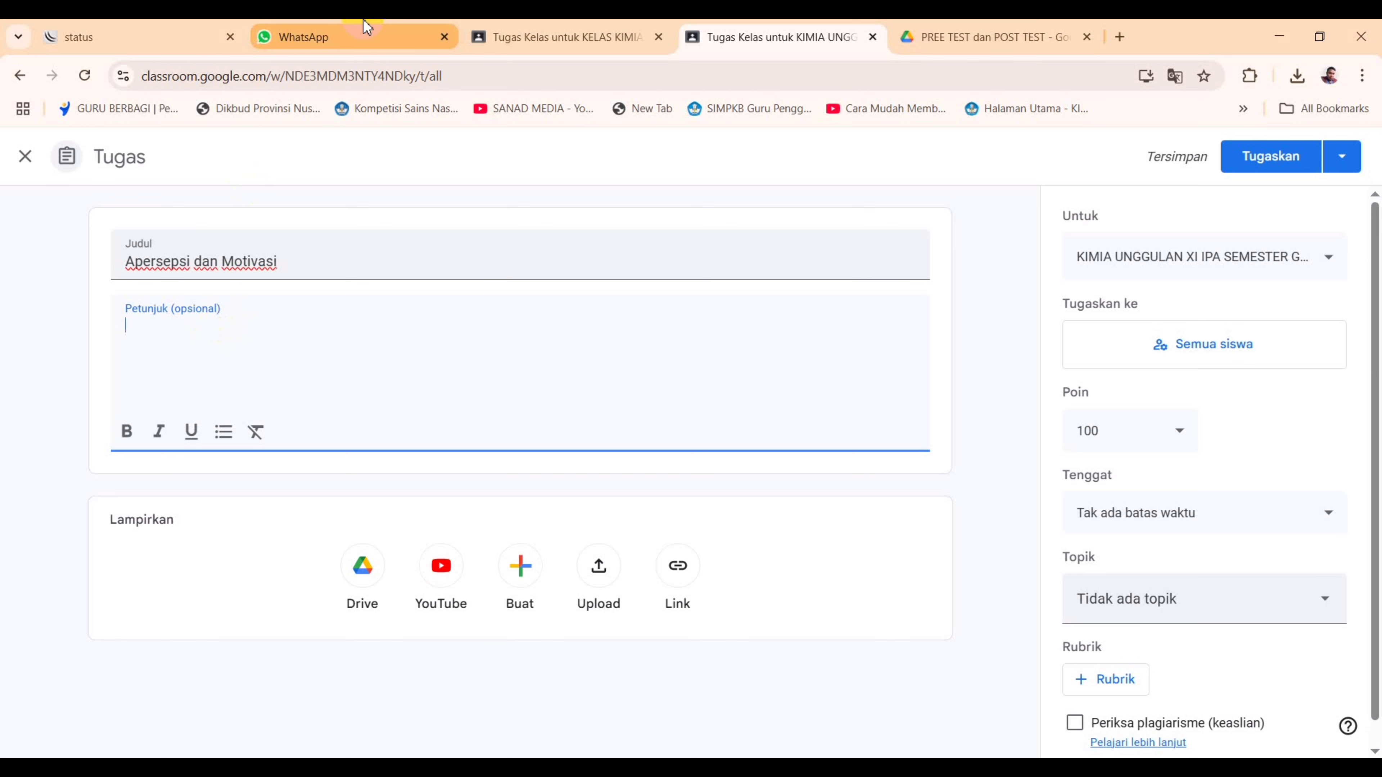
# Step: Copy the full instructions of Apersepsi dan Motivasi from KELAS KIMIA XI EINSTEIN into the new assignment's instructions
pyautogui.click(598, 37)
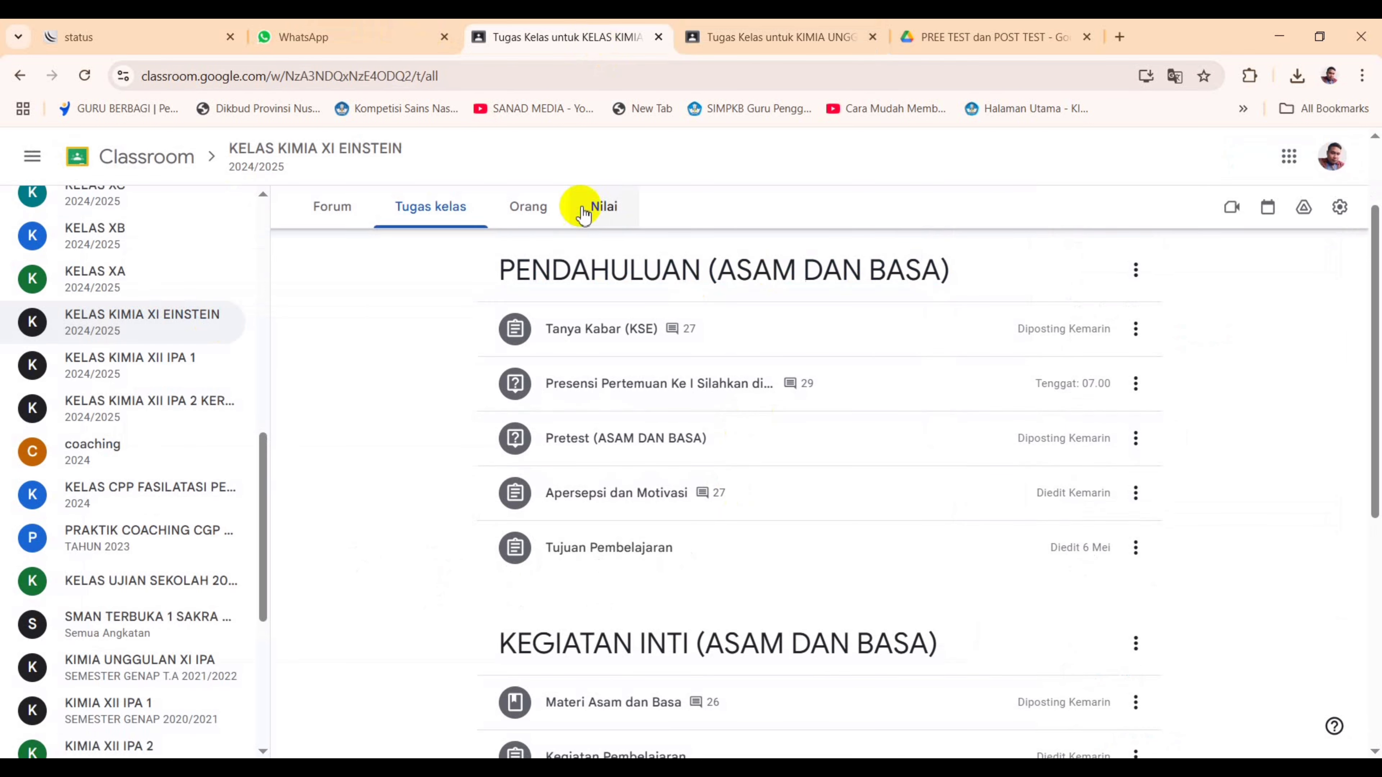
pyautogui.click(644, 503)
pyautogui.scroll(-5, 978, 519)
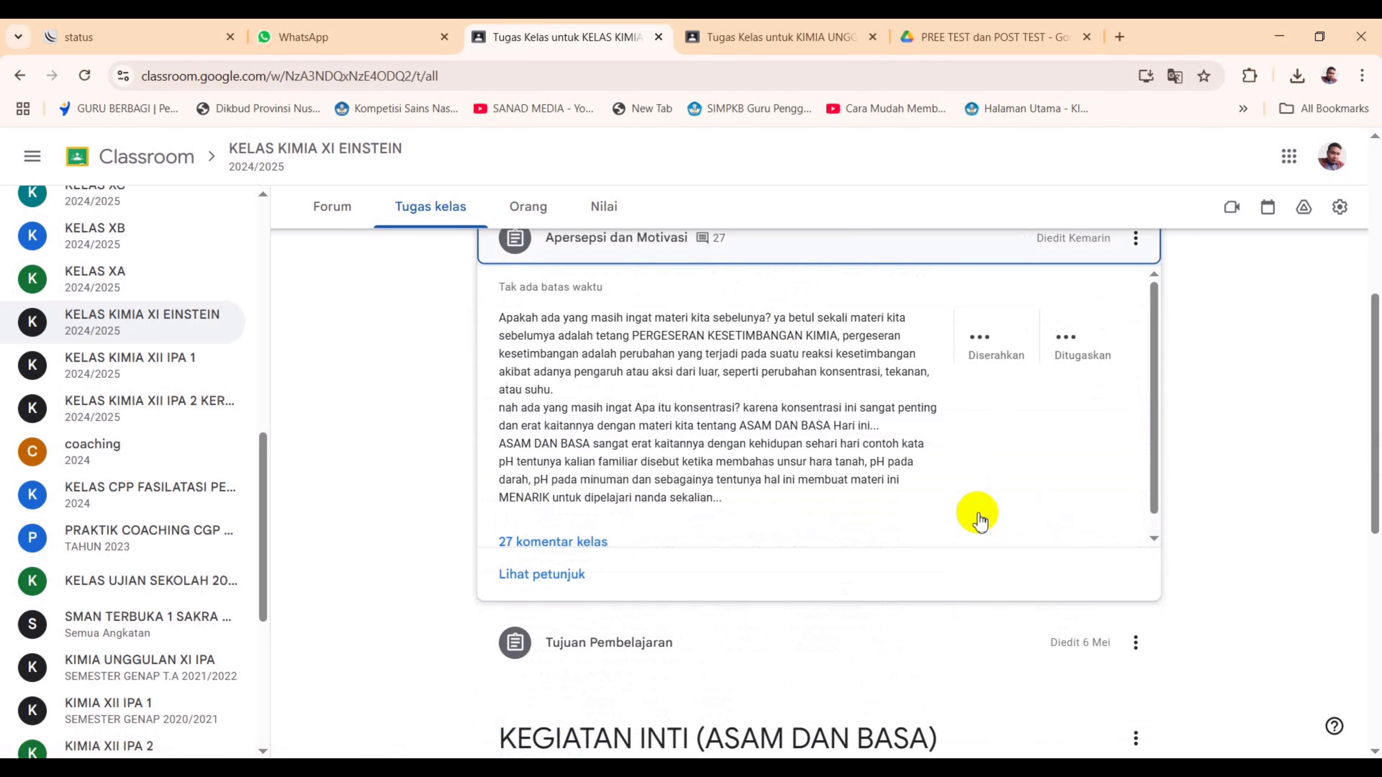
pyautogui.scroll(1, 978, 518)
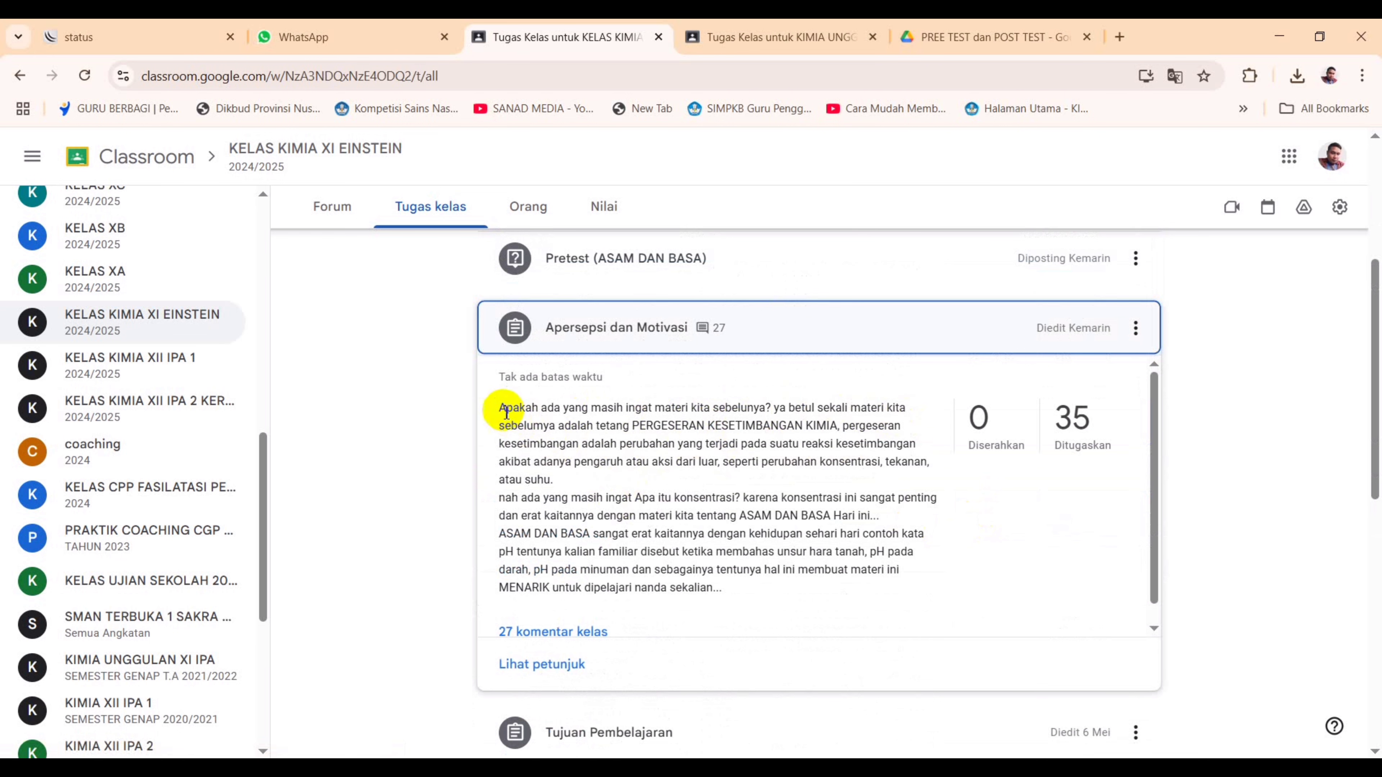
pyautogui.moveTo(506, 412); pyautogui.dragTo(522, 389)
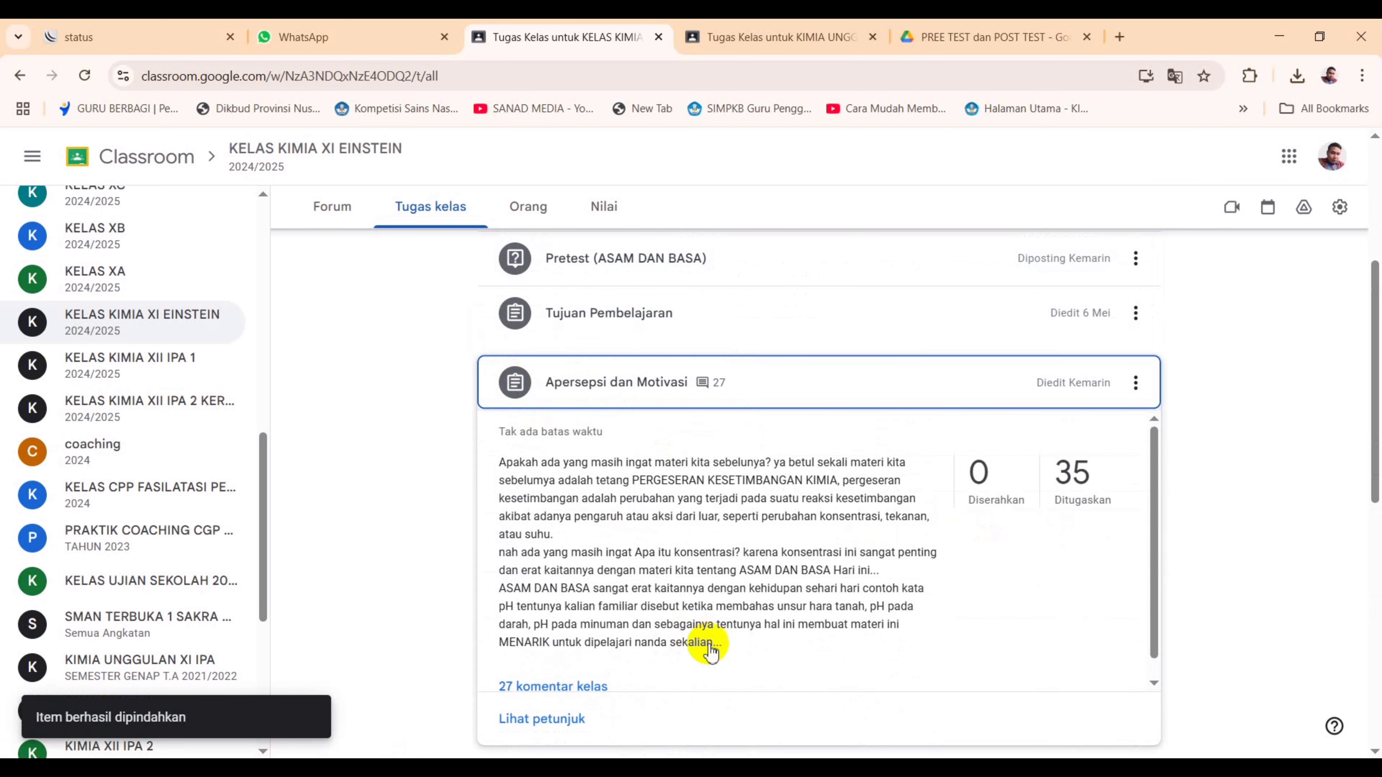
pyautogui.click(563, 719)
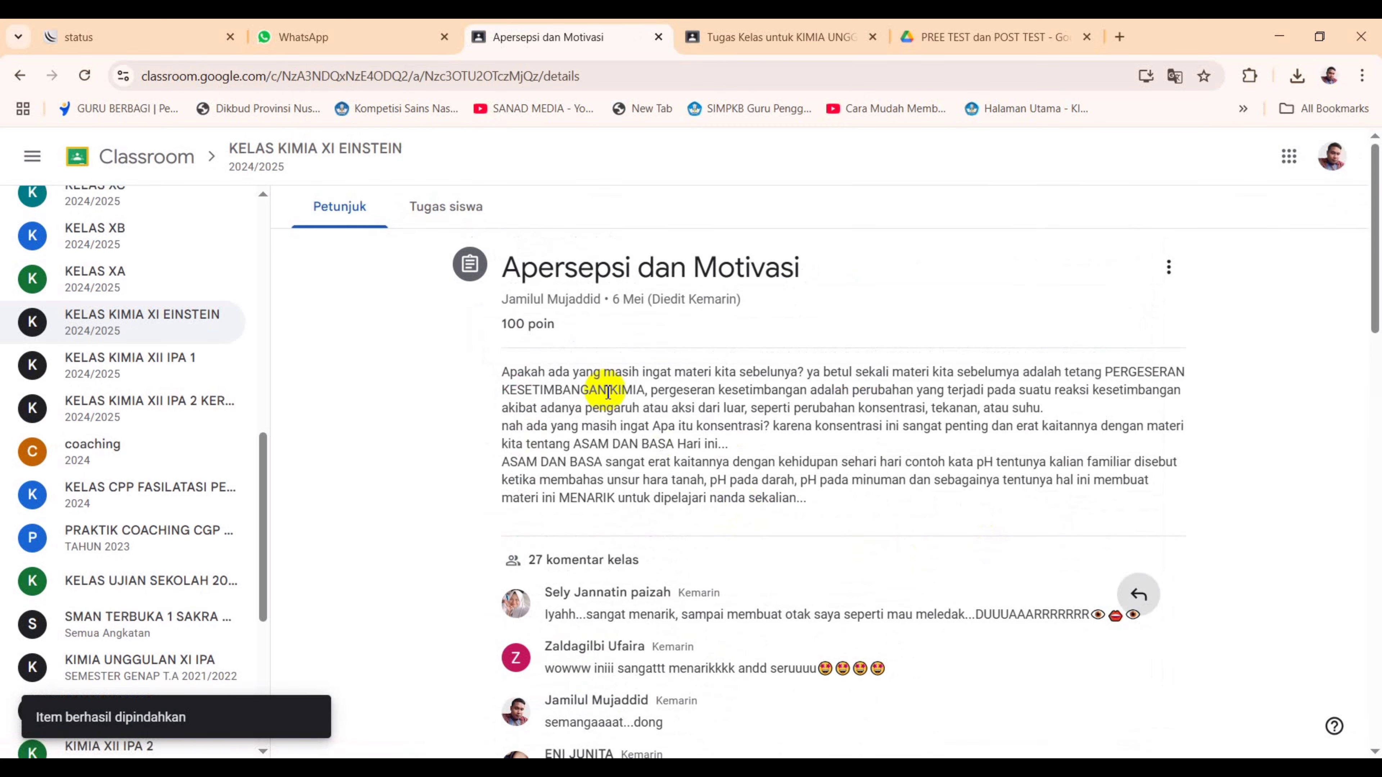
pyautogui.moveTo(502, 371); pyautogui.dragTo(847, 501)
pyautogui.hotkey('ctrl', 'c')
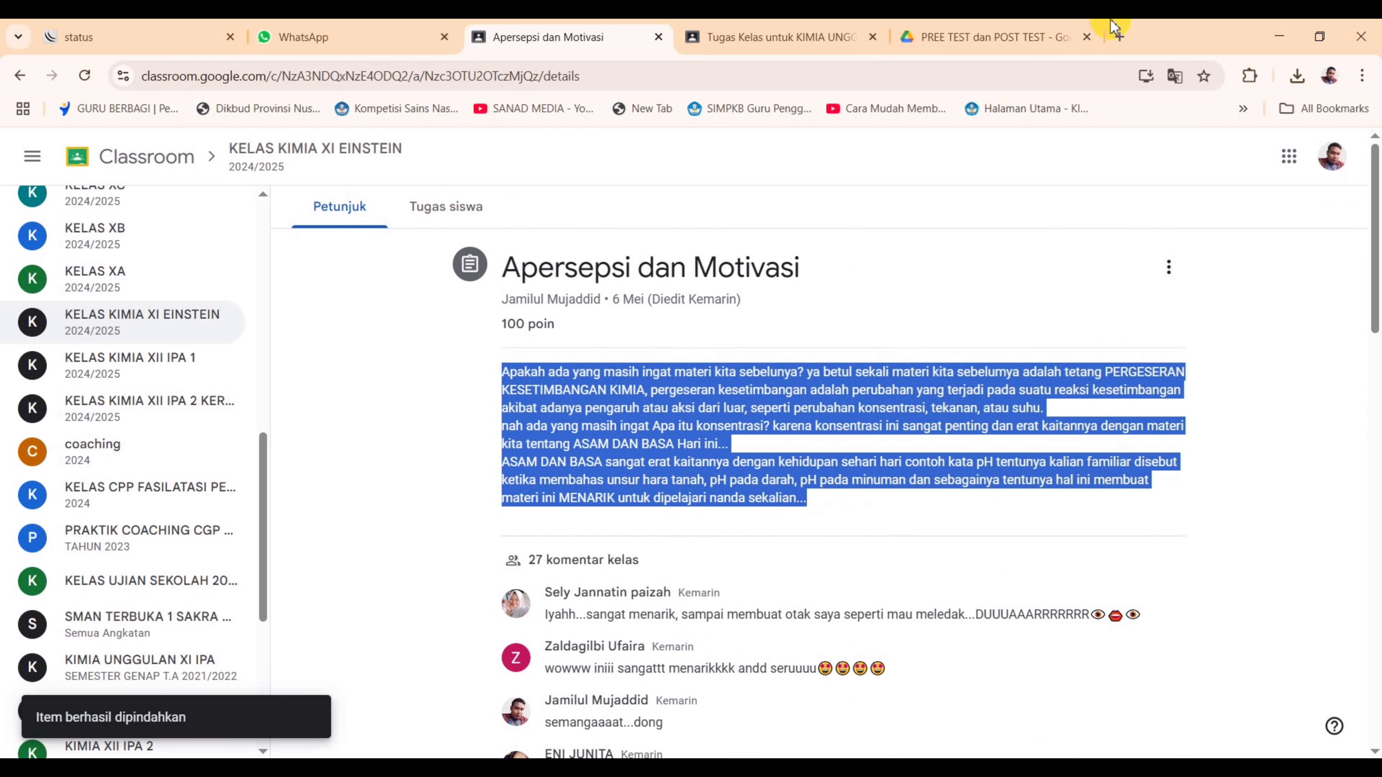
pyautogui.click(827, 37)
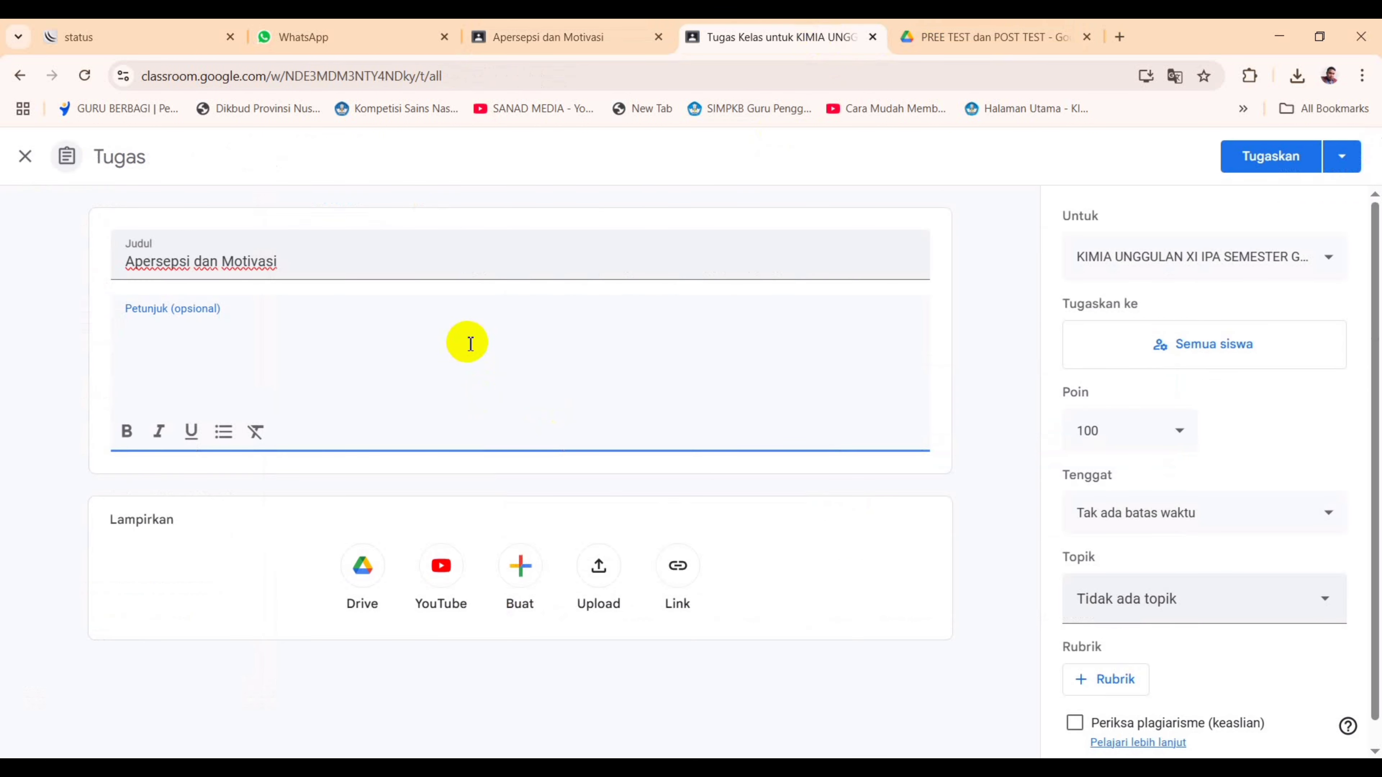
pyautogui.hotkey('ctrl', 'v')
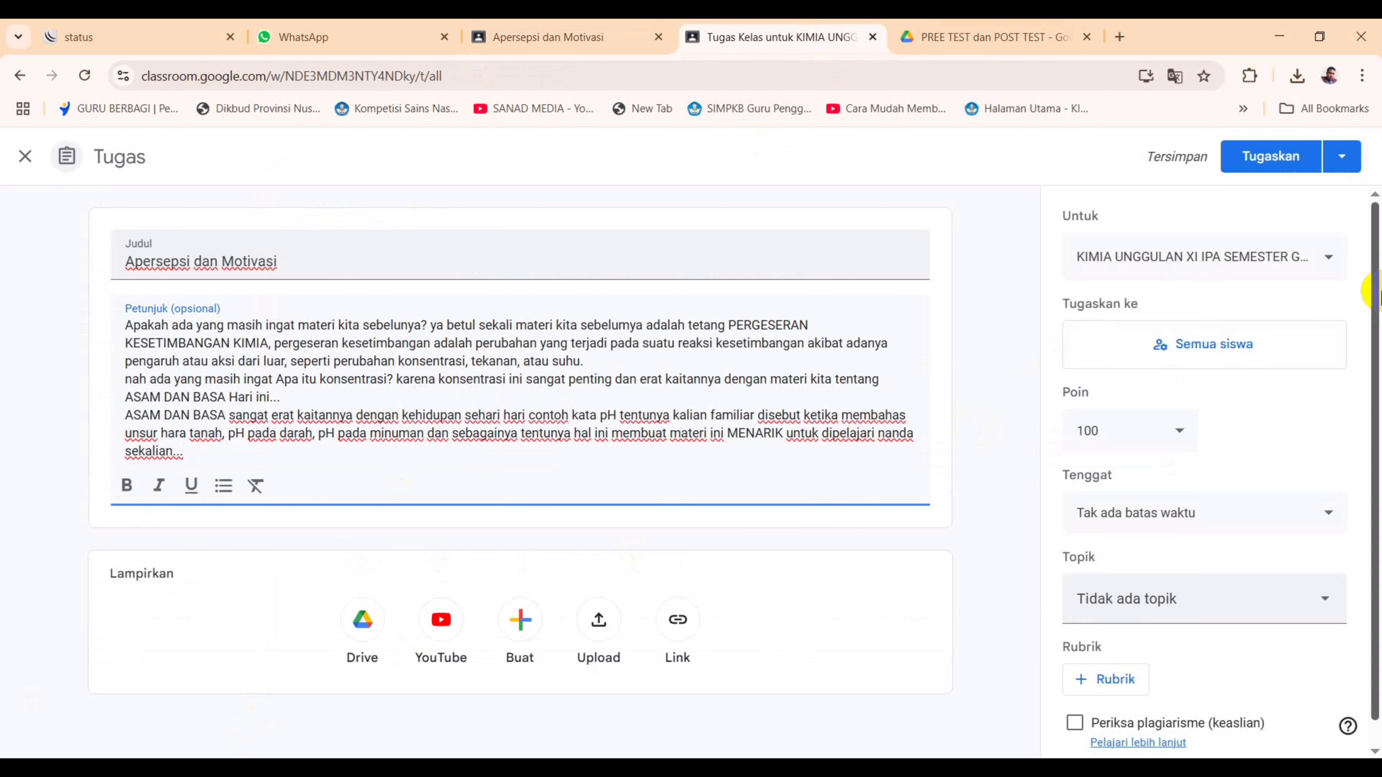
# Step: Assign the new assignment to the PENDAHULUAN topic and save it as a draft
pyautogui.scroll(-1, 1262, 414)
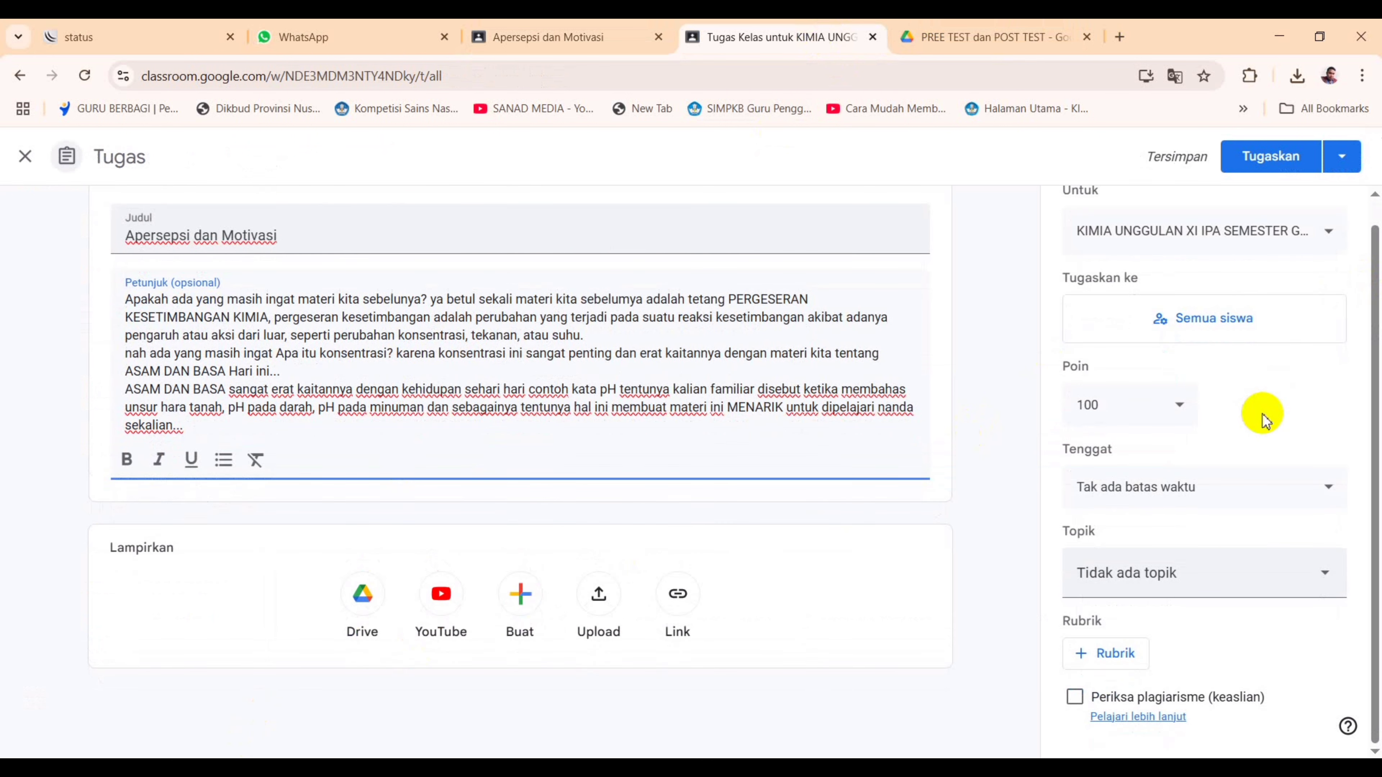
pyautogui.click(1305, 576)
pyautogui.click(1224, 495)
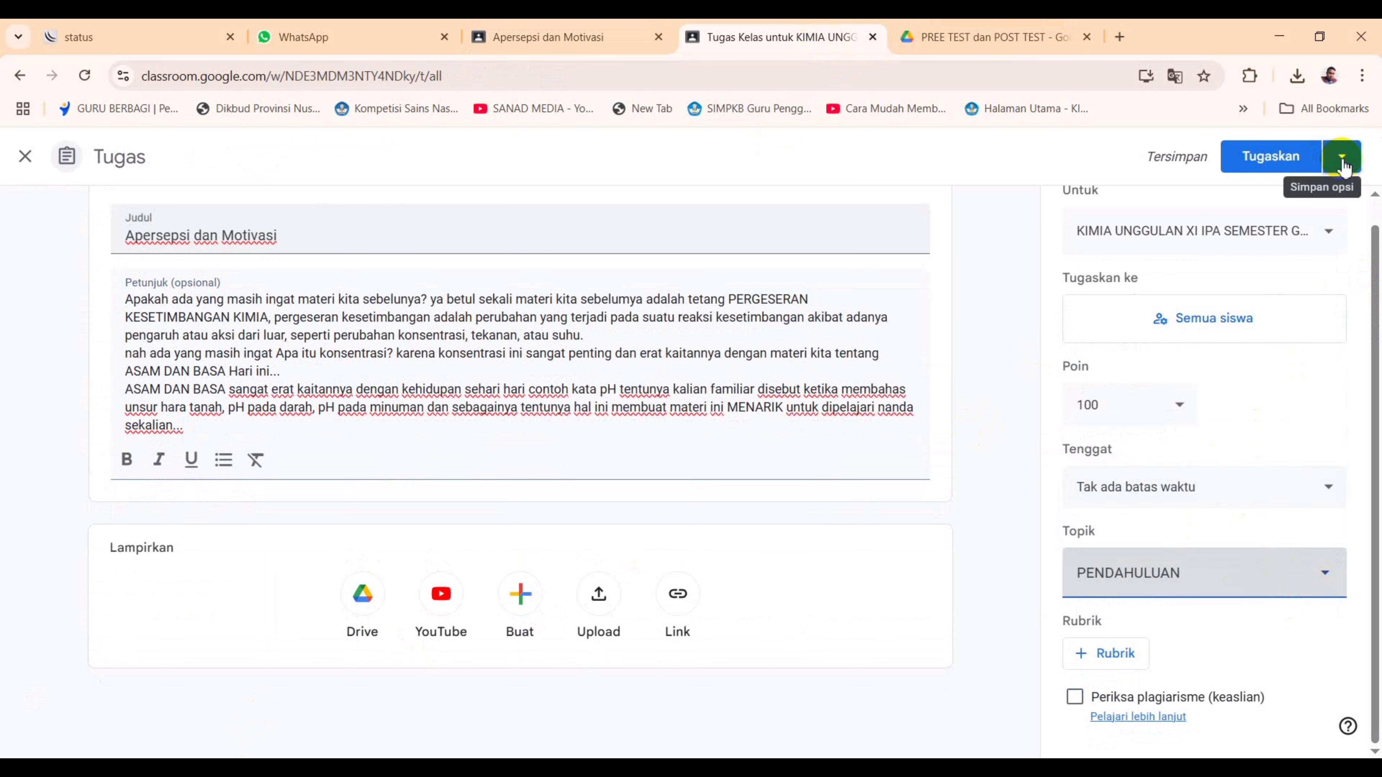
pyautogui.click(1343, 163)
pyautogui.click(1340, 295)
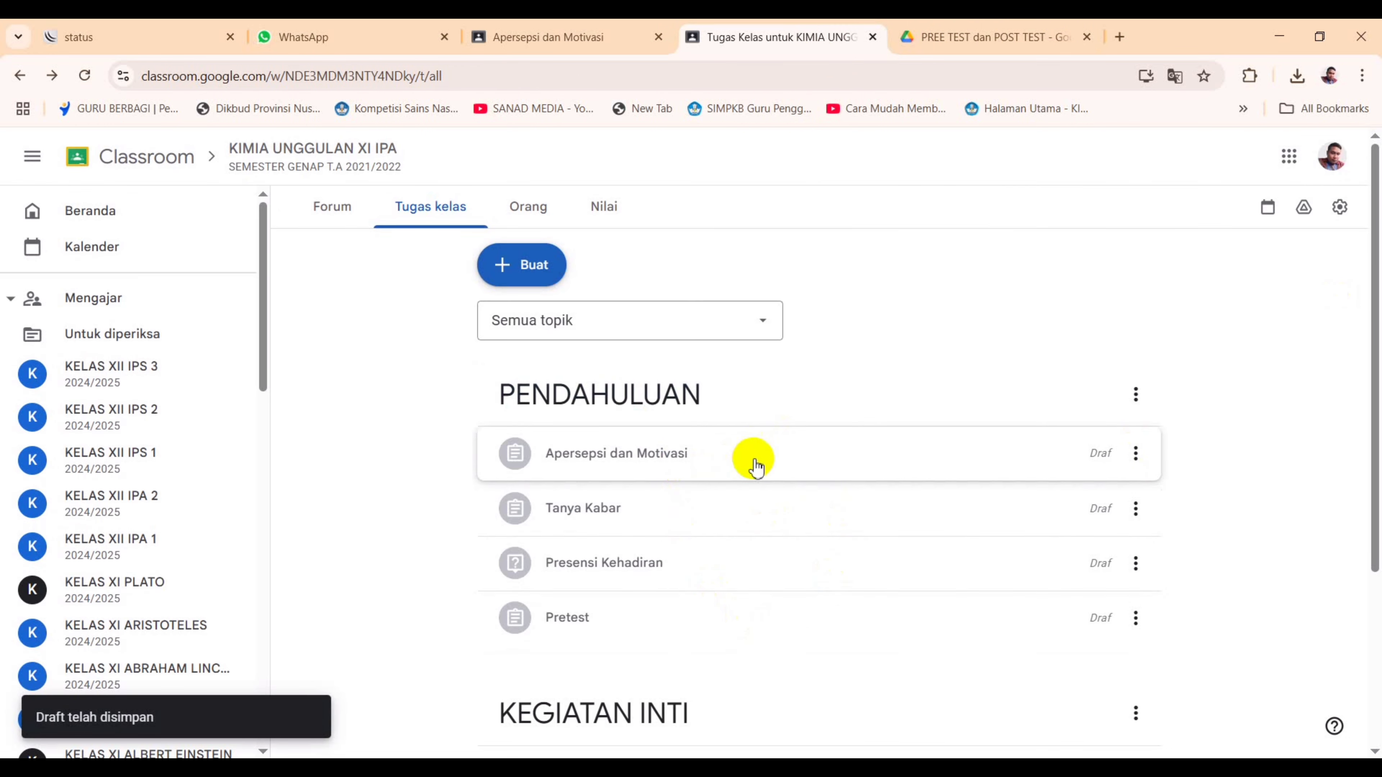
# Step: Move the Apersepsi dan Motivasi draft below Pretest, at the end of the PENDAHULUAN topic
pyautogui.moveTo(753, 460); pyautogui.dragTo(759, 628)
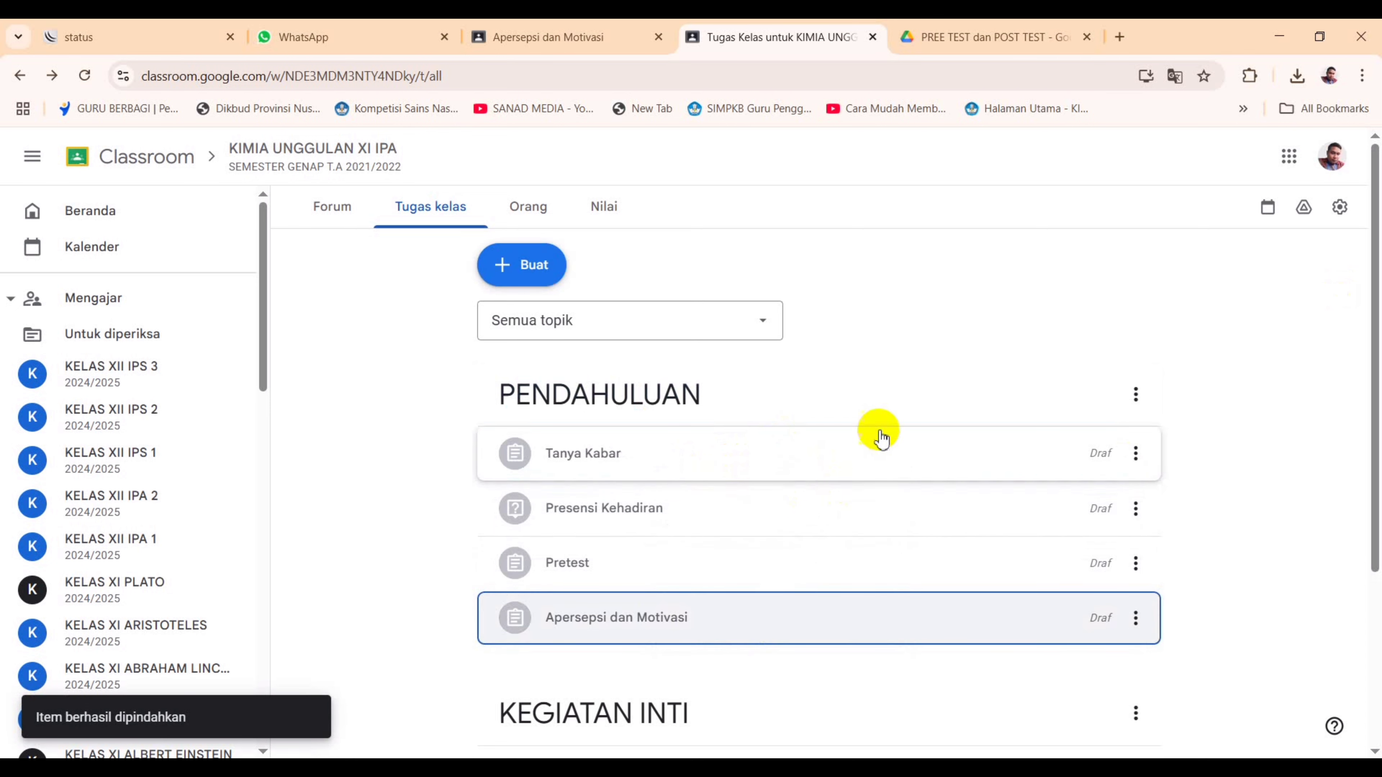
pyautogui.scroll(-4, 1143, 436)
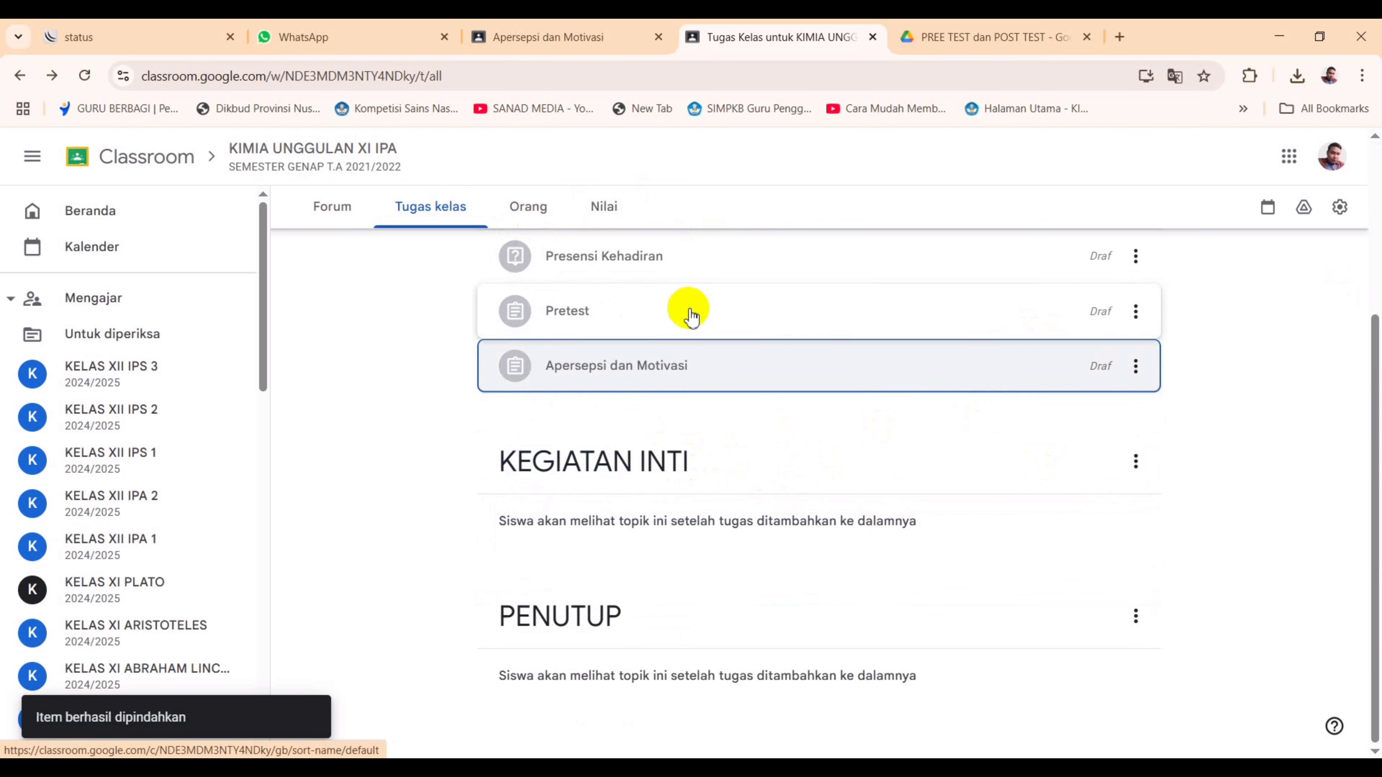
pyautogui.scroll(5, 694, 312)
# Step: Review the class comments on Apersepsi dan Motivasi in KELAS KIMIA XI EINSTEIN and return to that class's classwork list
pyautogui.click(543, 37)
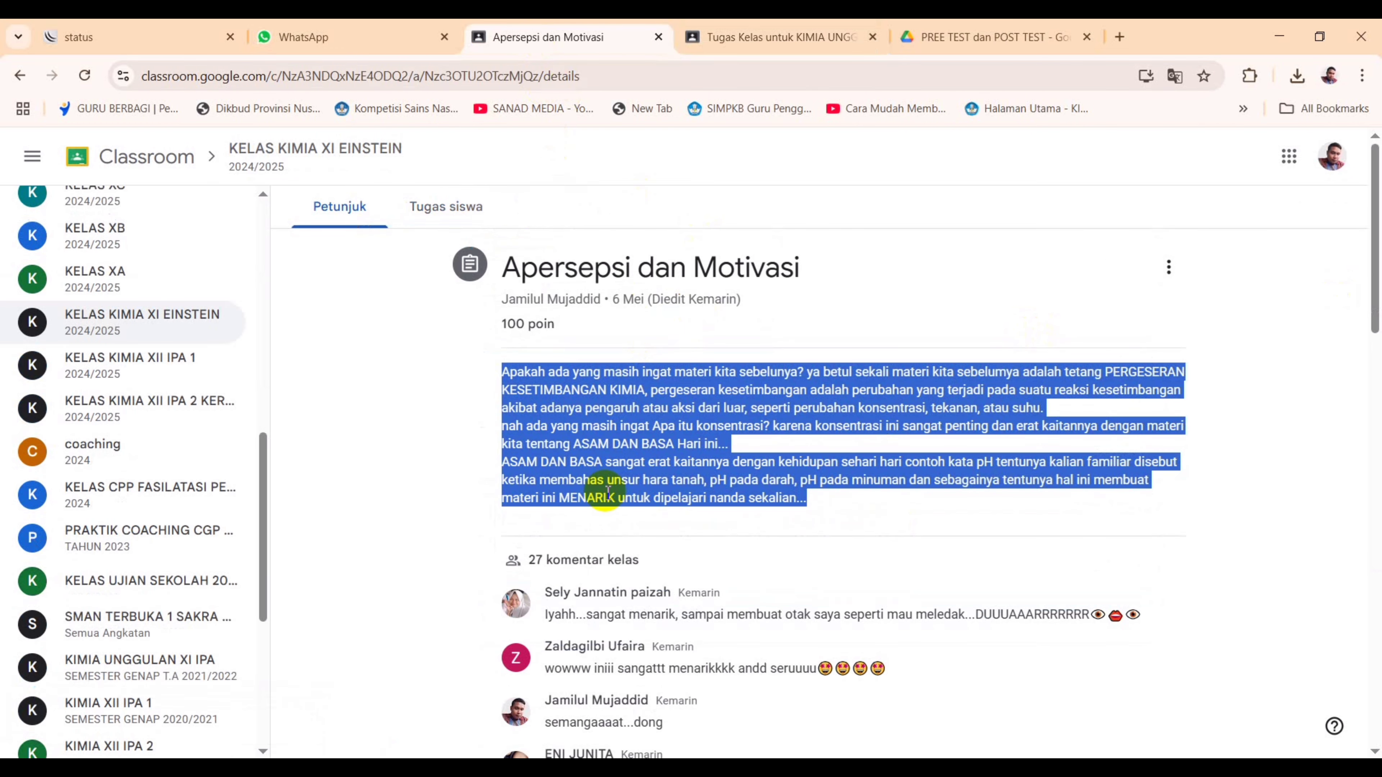
pyautogui.click(1021, 523)
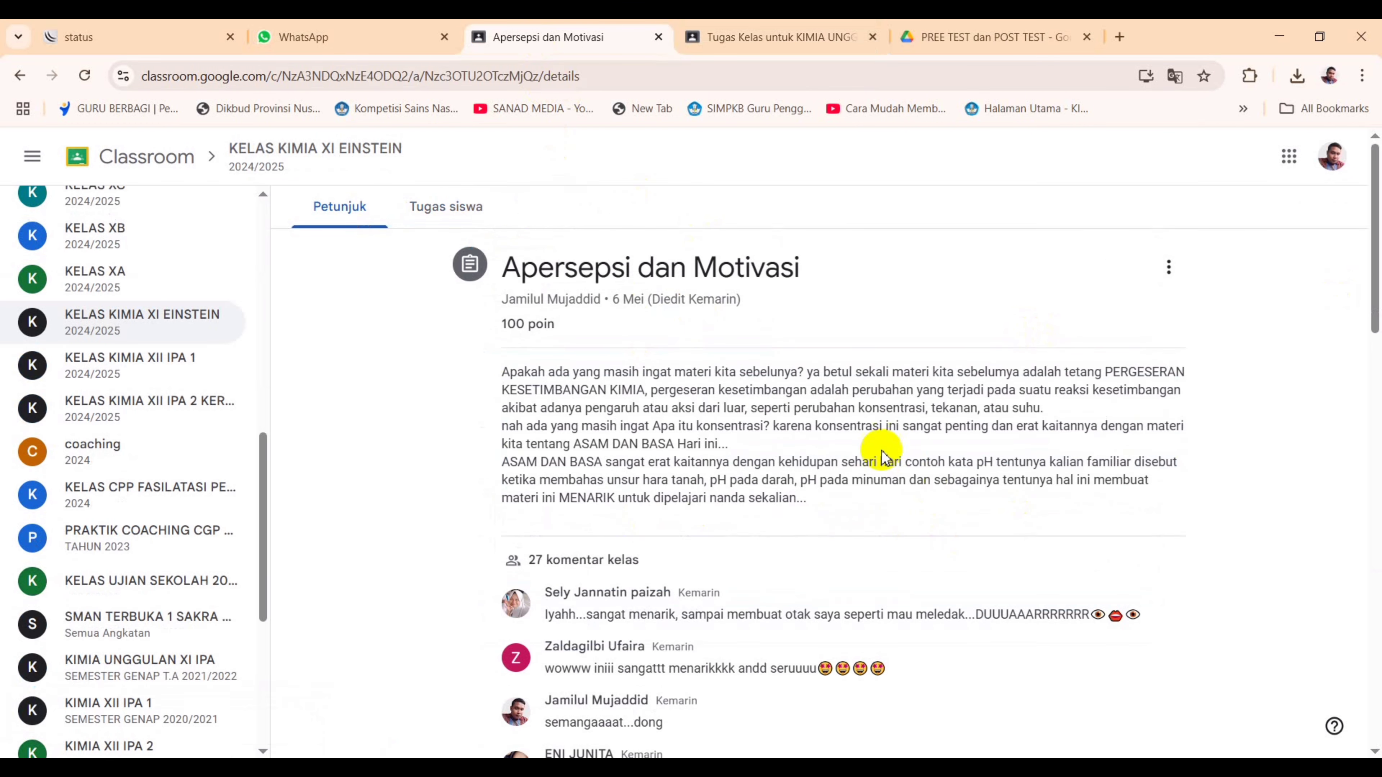
pyautogui.scroll(-10, 632, 439)
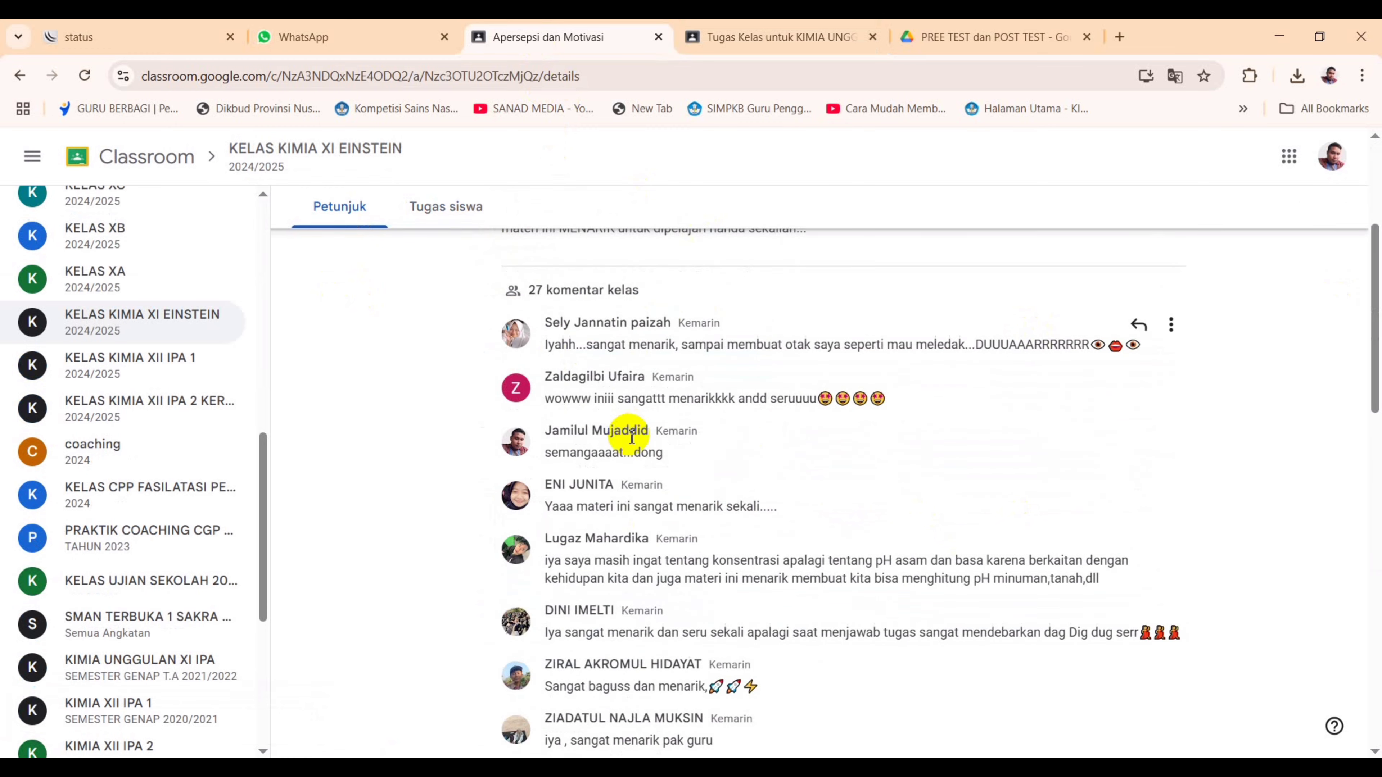
pyautogui.scroll(15, 634, 440)
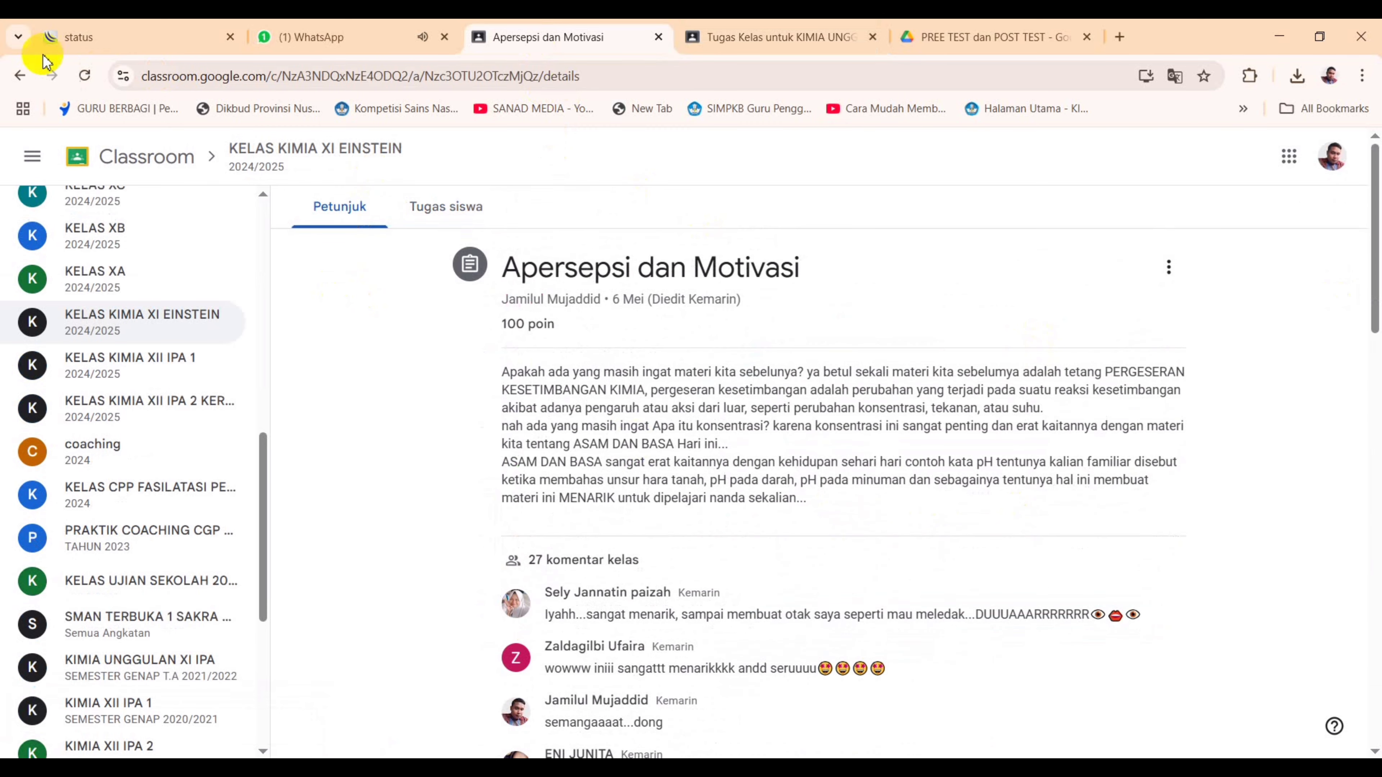
pyautogui.click(19, 77)
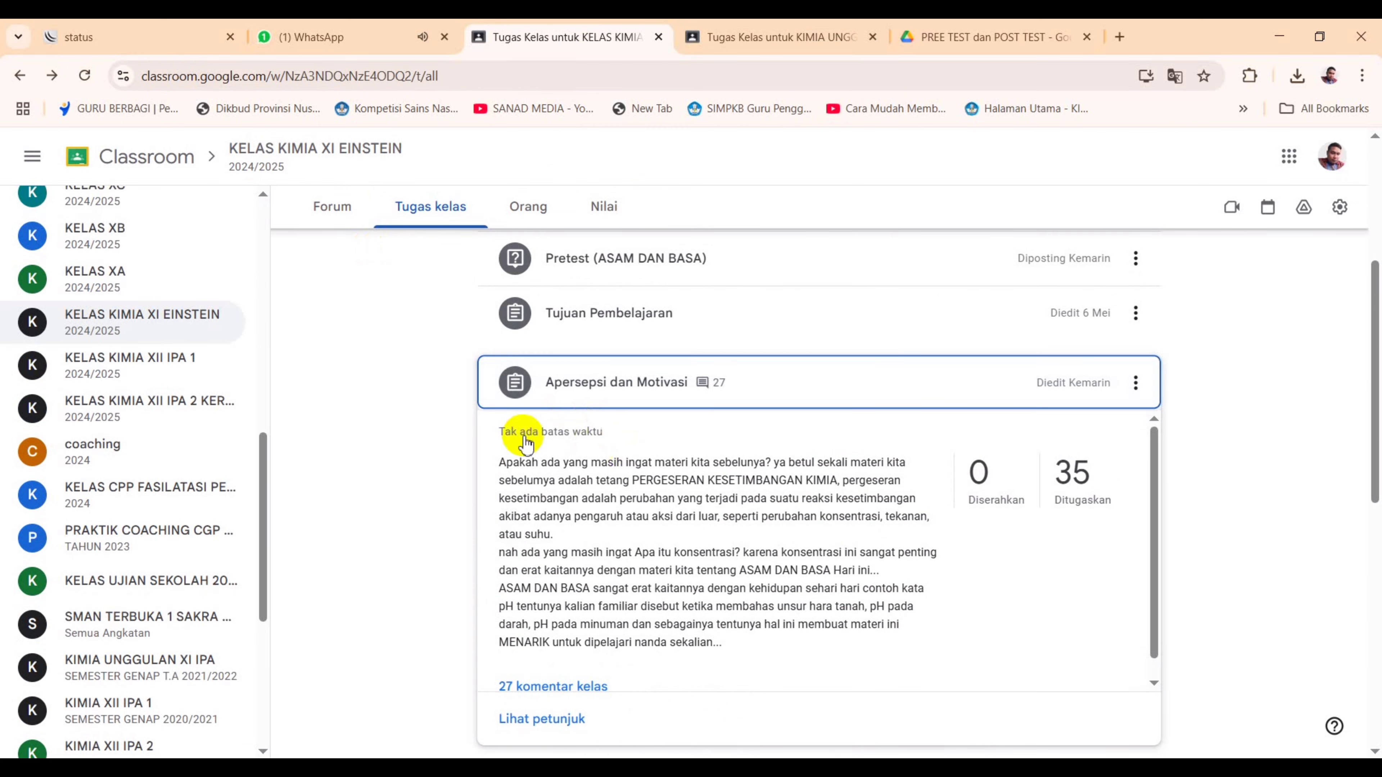
pyautogui.click(831, 391)
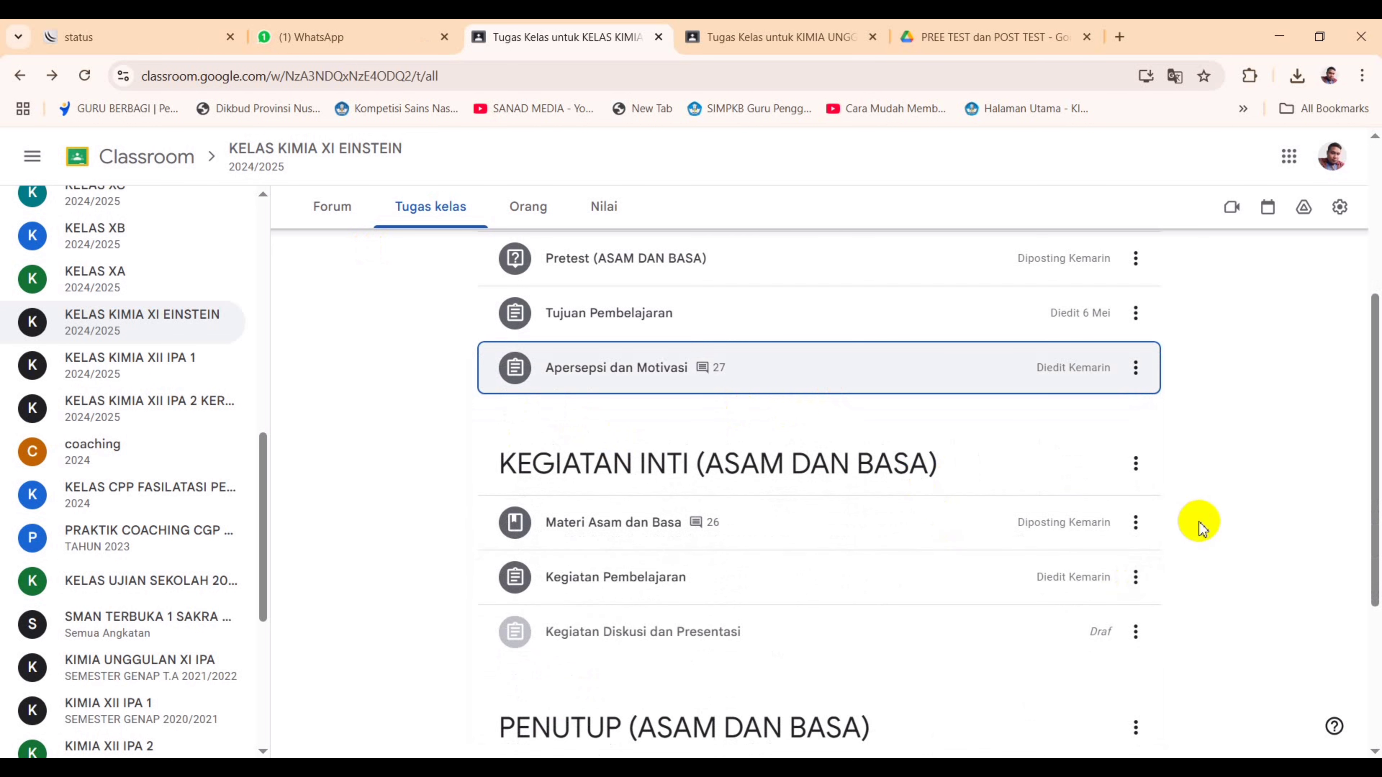
pyautogui.scroll(5, 1200, 520)
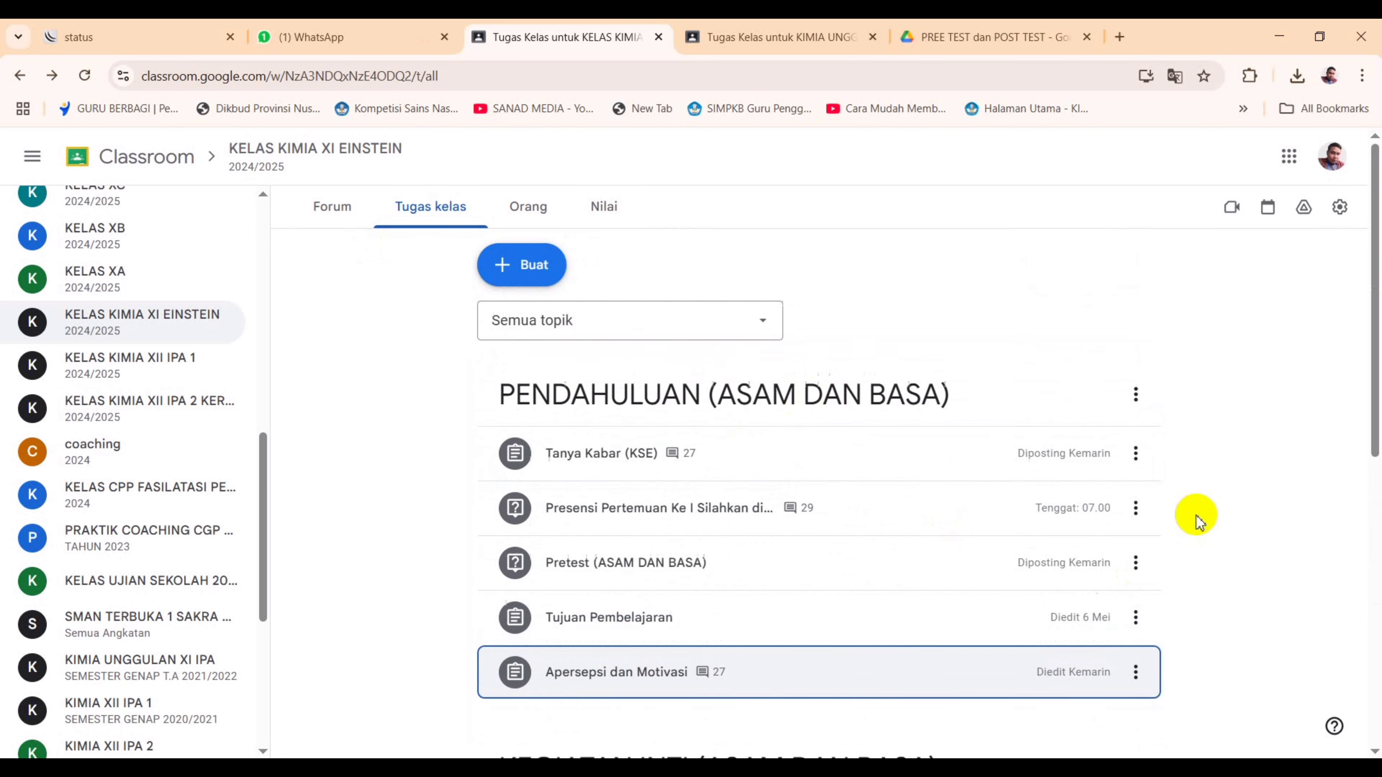
# Step: Look through the KELAS KIMIA XI EINSTEIN forum posts and the Kegiatan Pembelajaran student work, ending back on the classwork list
pyautogui.click(316, 206)
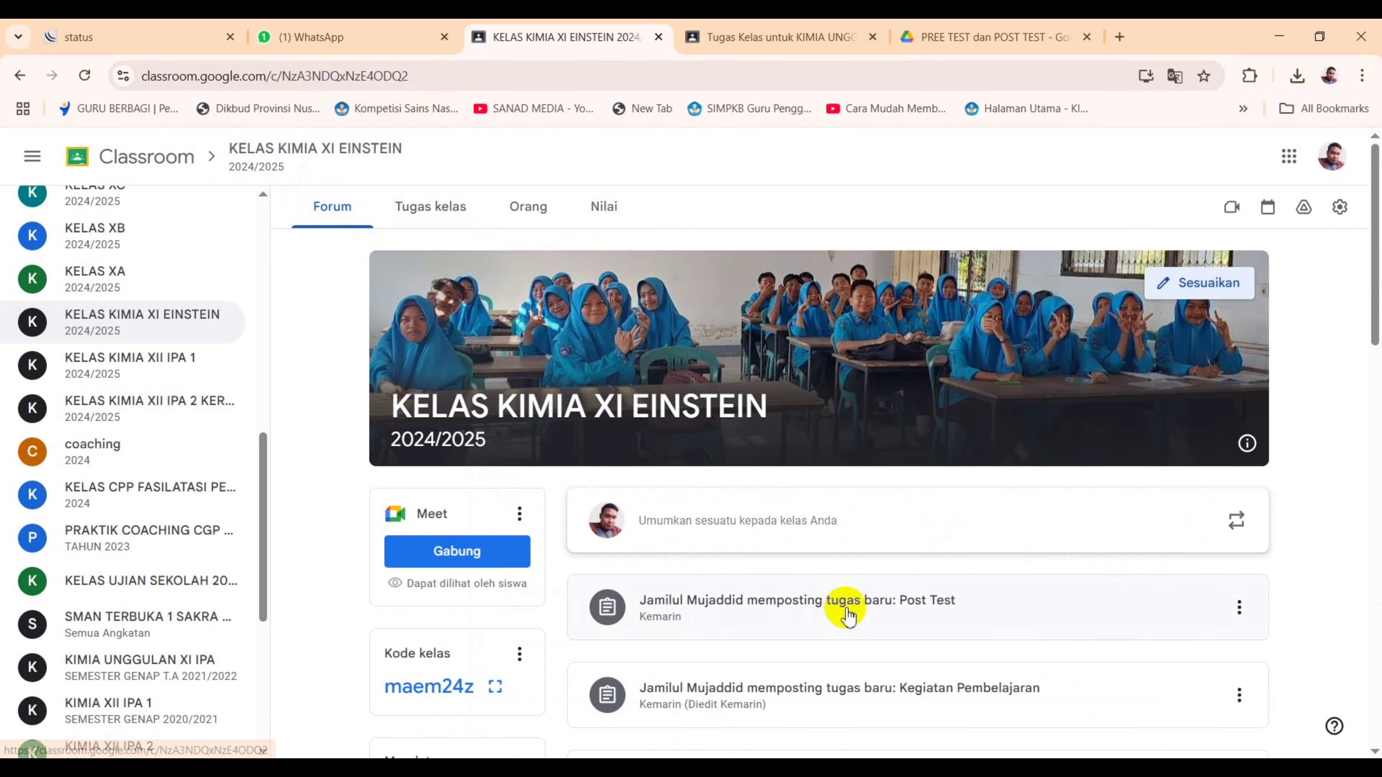
pyautogui.scroll(-5, 865, 642)
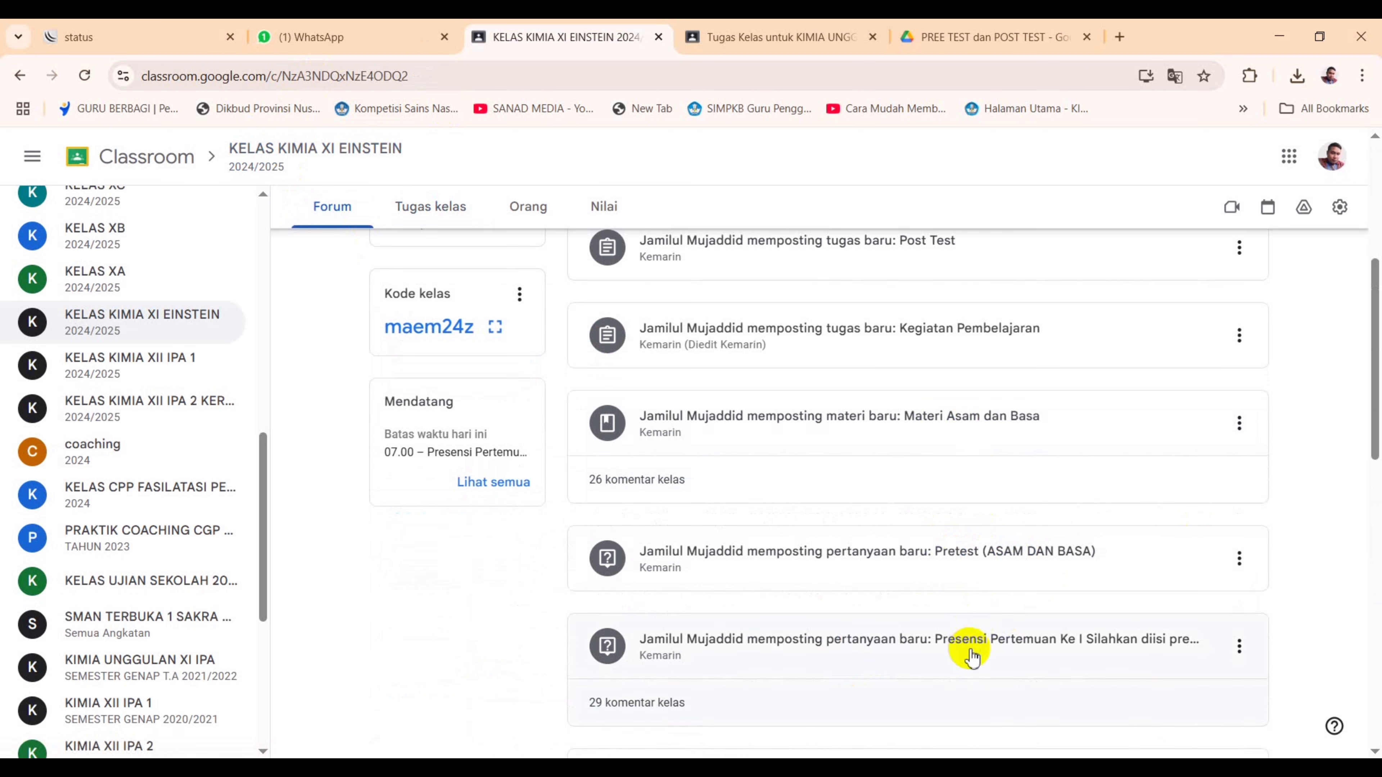
pyautogui.scroll(6, 1021, 653)
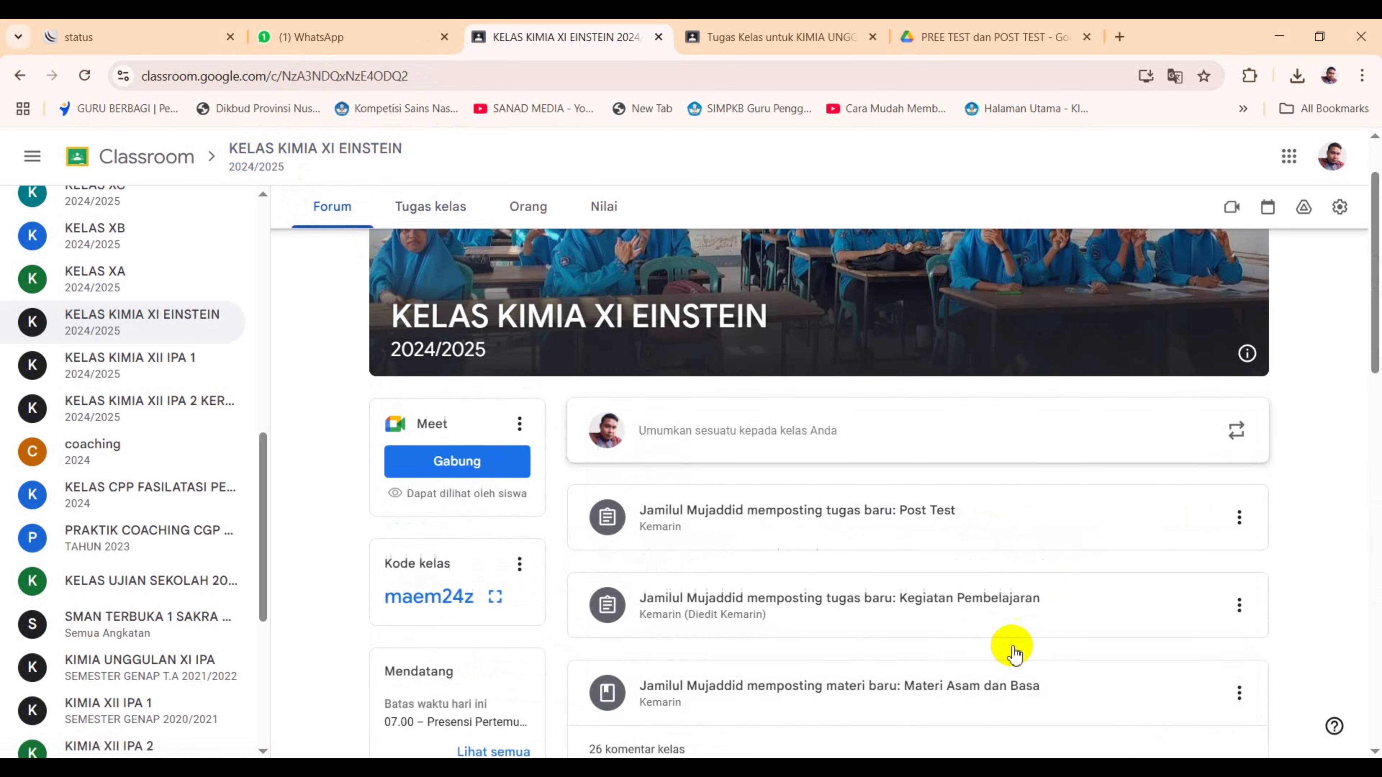
pyautogui.scroll(-3, 1013, 654)
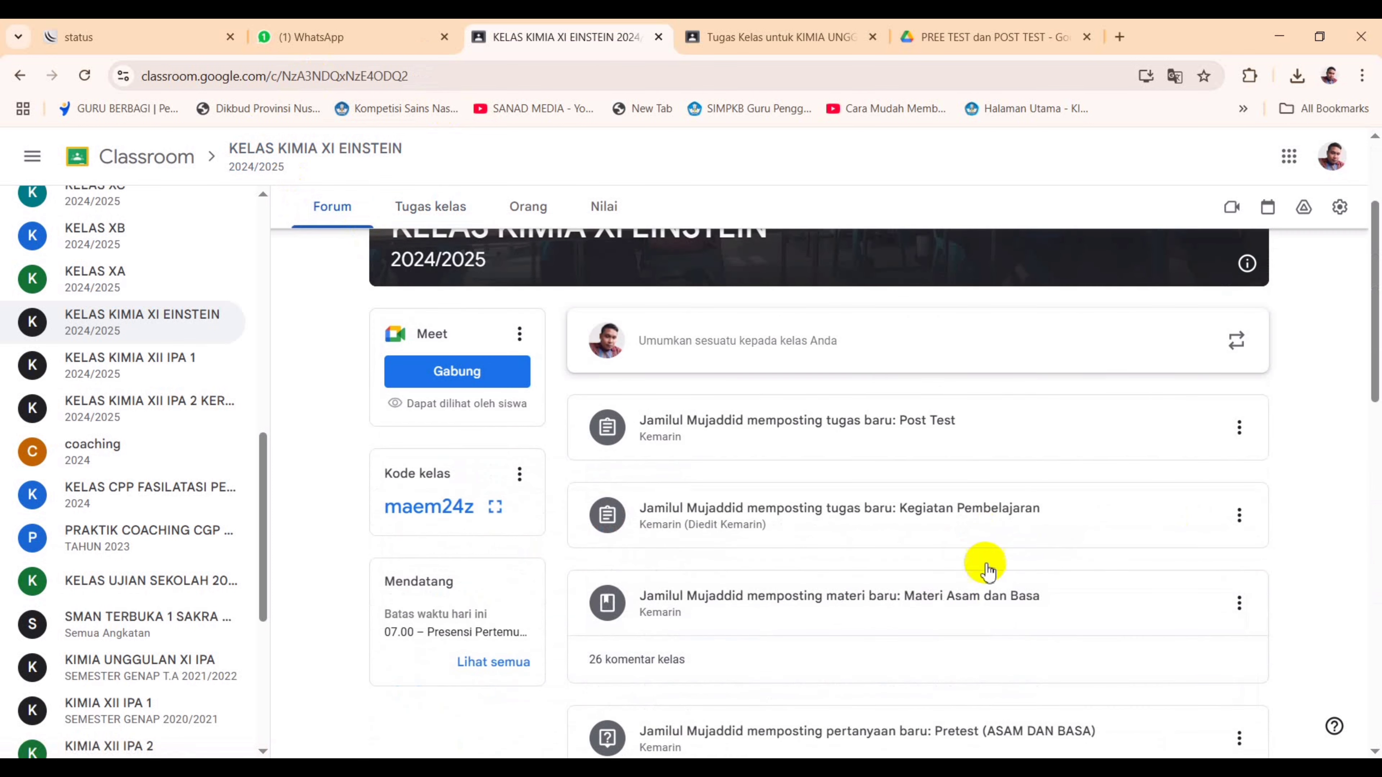
pyautogui.click(936, 520)
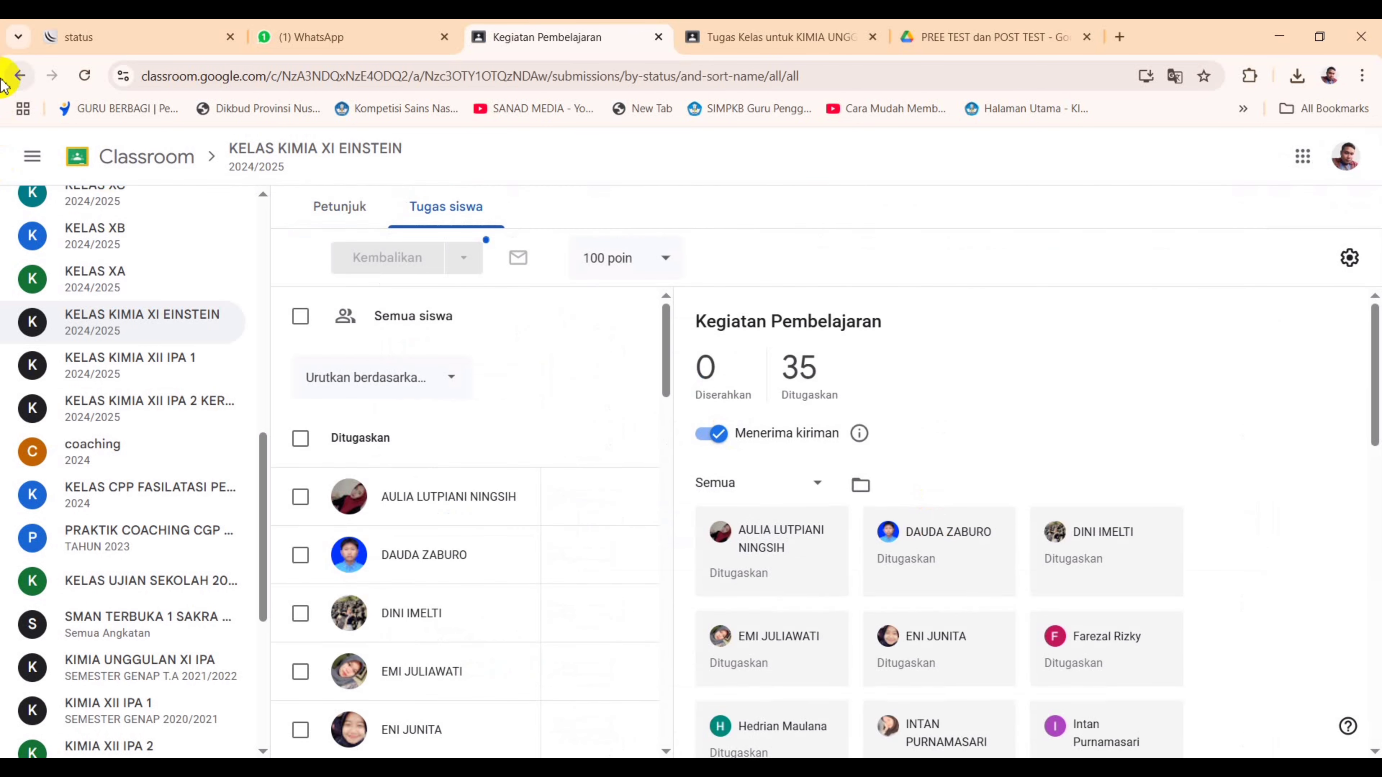
pyautogui.click(12, 77)
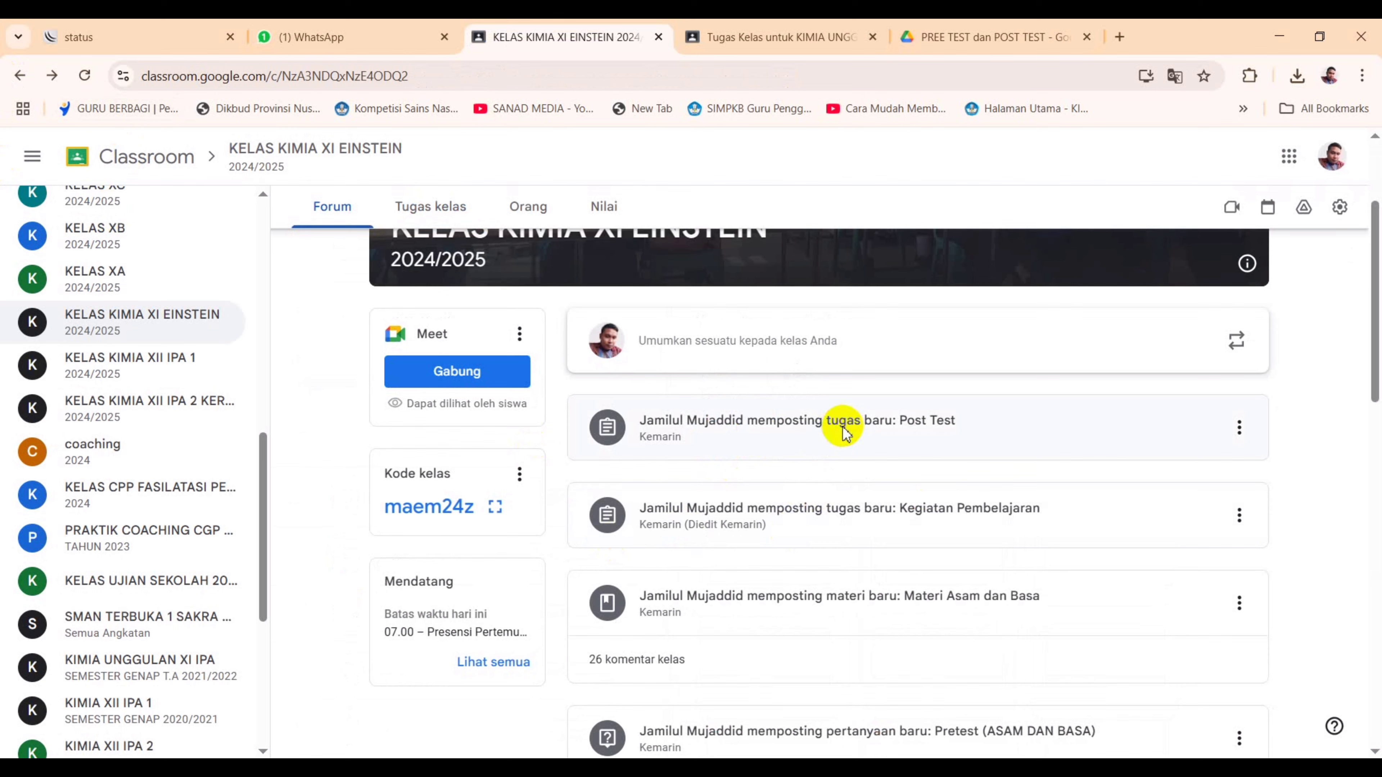
pyautogui.scroll(3, 808, 518)
pyautogui.scroll(-15, 793, 543)
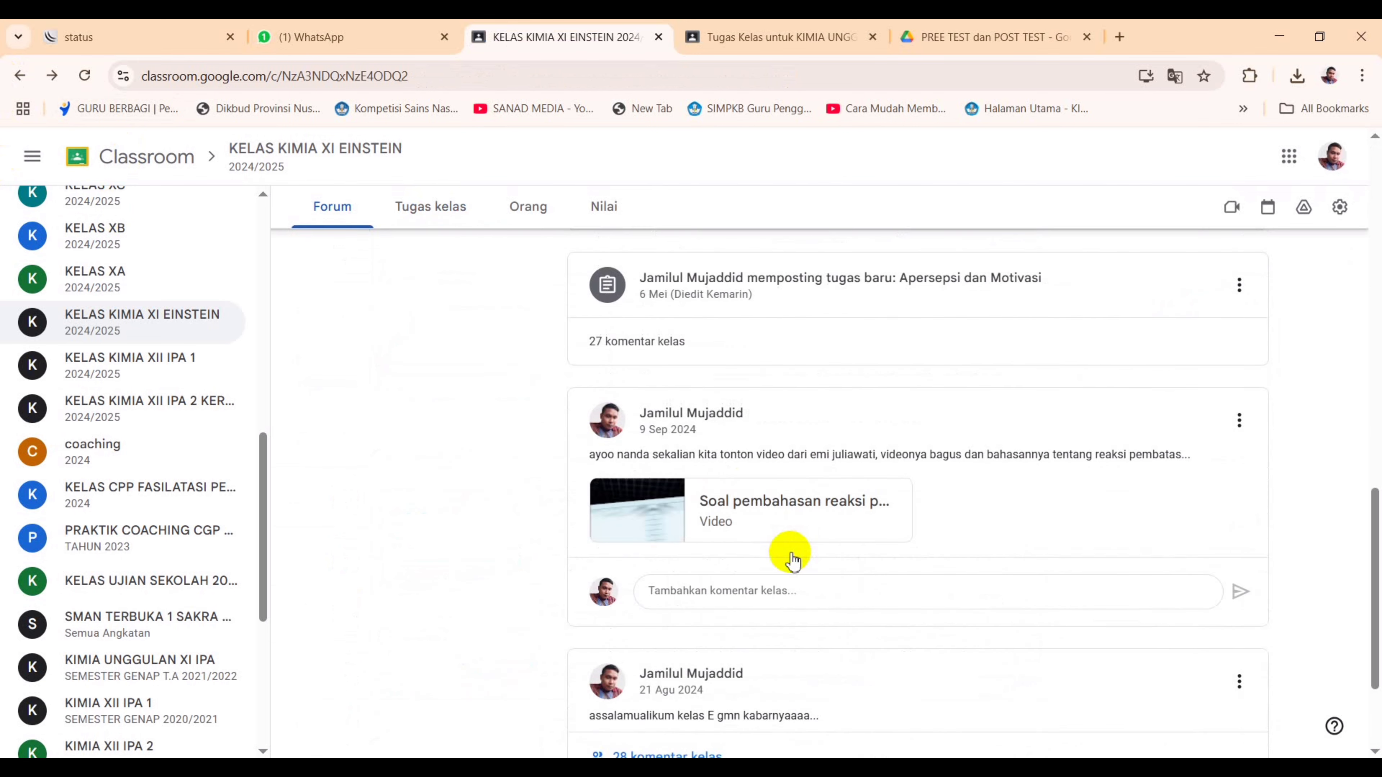
pyautogui.scroll(15, 792, 557)
pyautogui.click(446, 222)
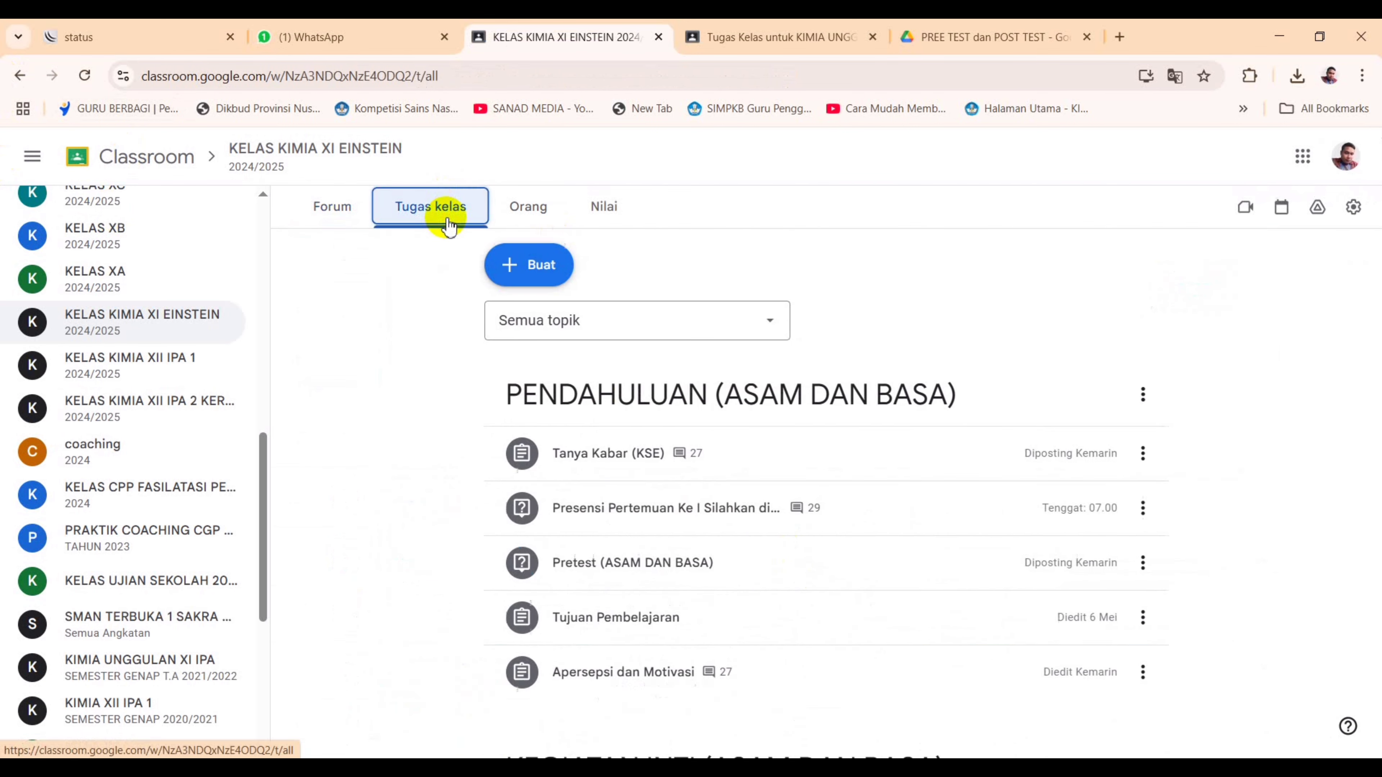
pyautogui.scroll(-8, 724, 528)
pyautogui.scroll(8, 740, 523)
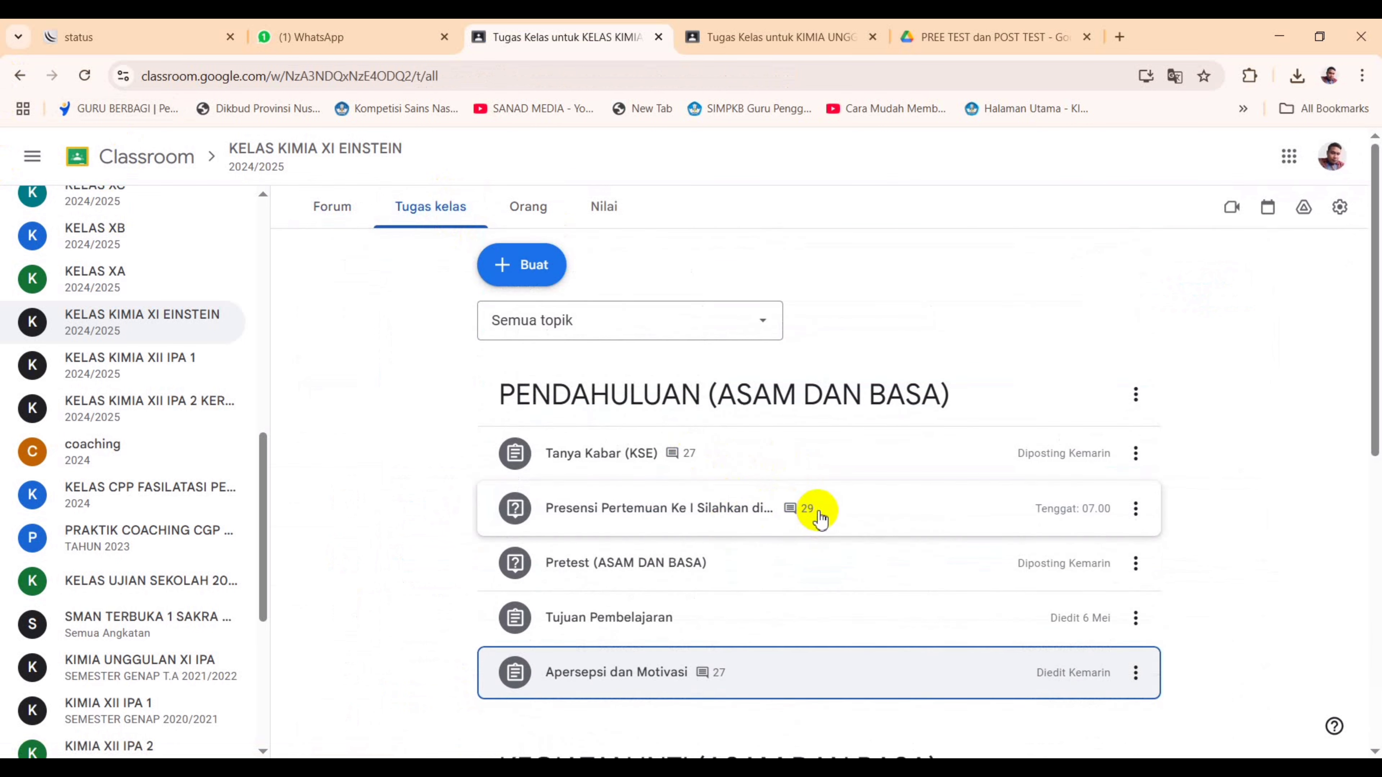
# Step: Review the learning objectives in the Tujuan Pembelajaran assignment of KELAS KIMIA XI EINSTEIN and return to the classwork list
pyautogui.scroll(-2, 819, 597)
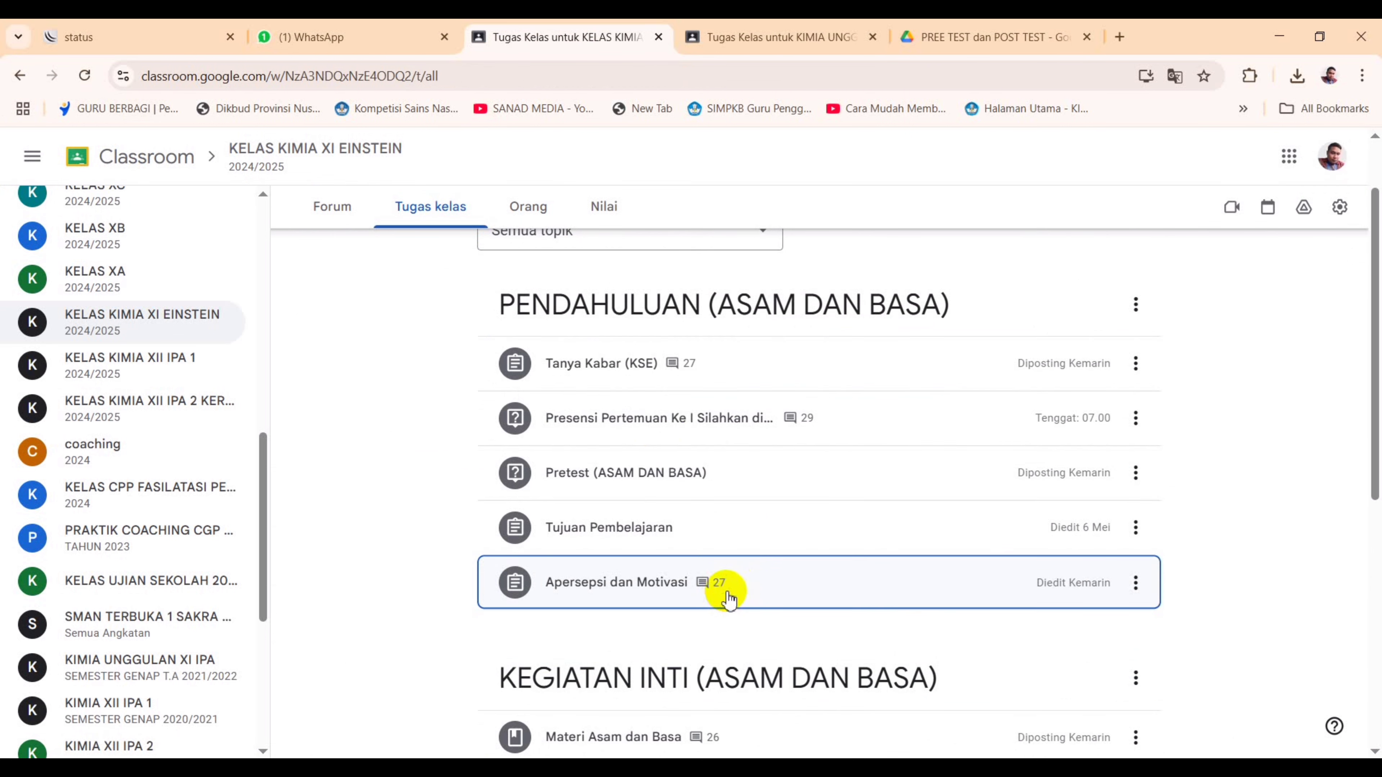
pyautogui.click(675, 532)
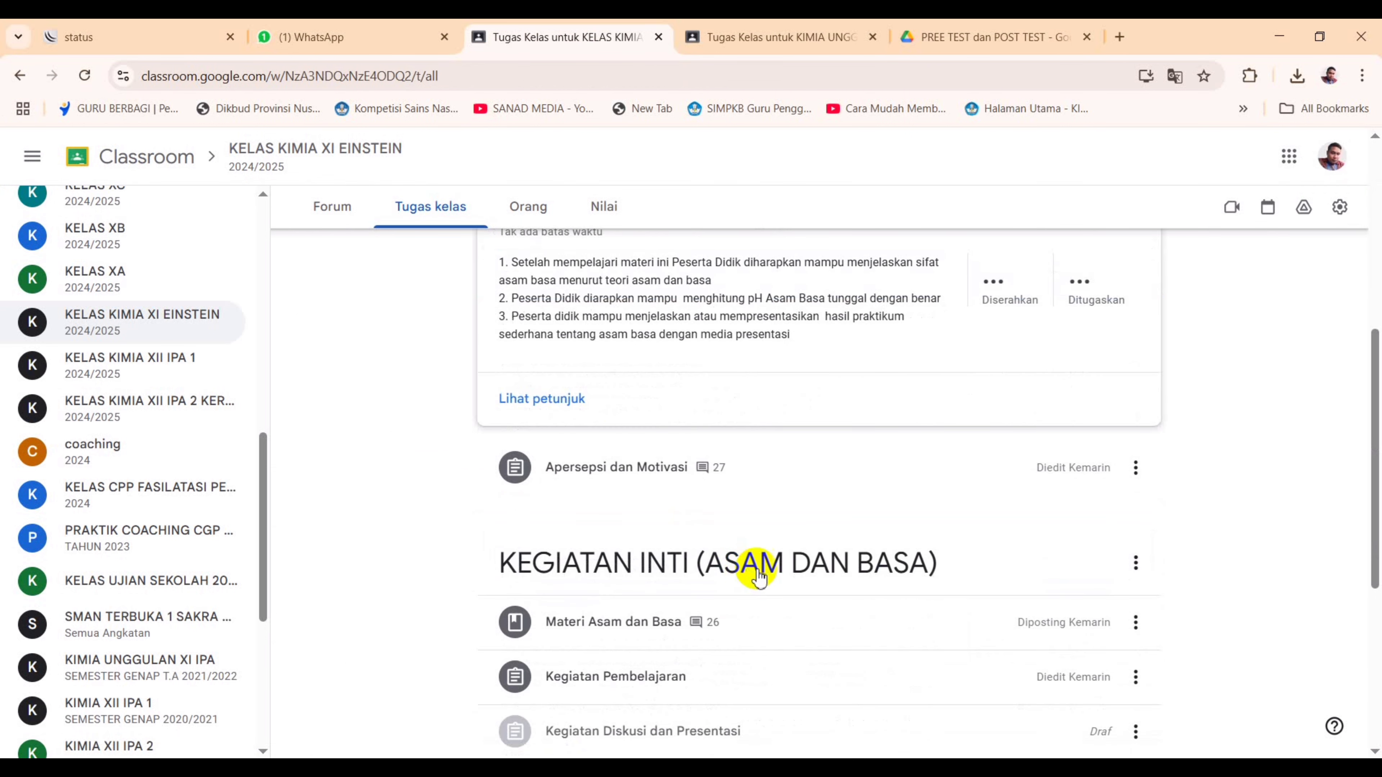
pyautogui.click(563, 401)
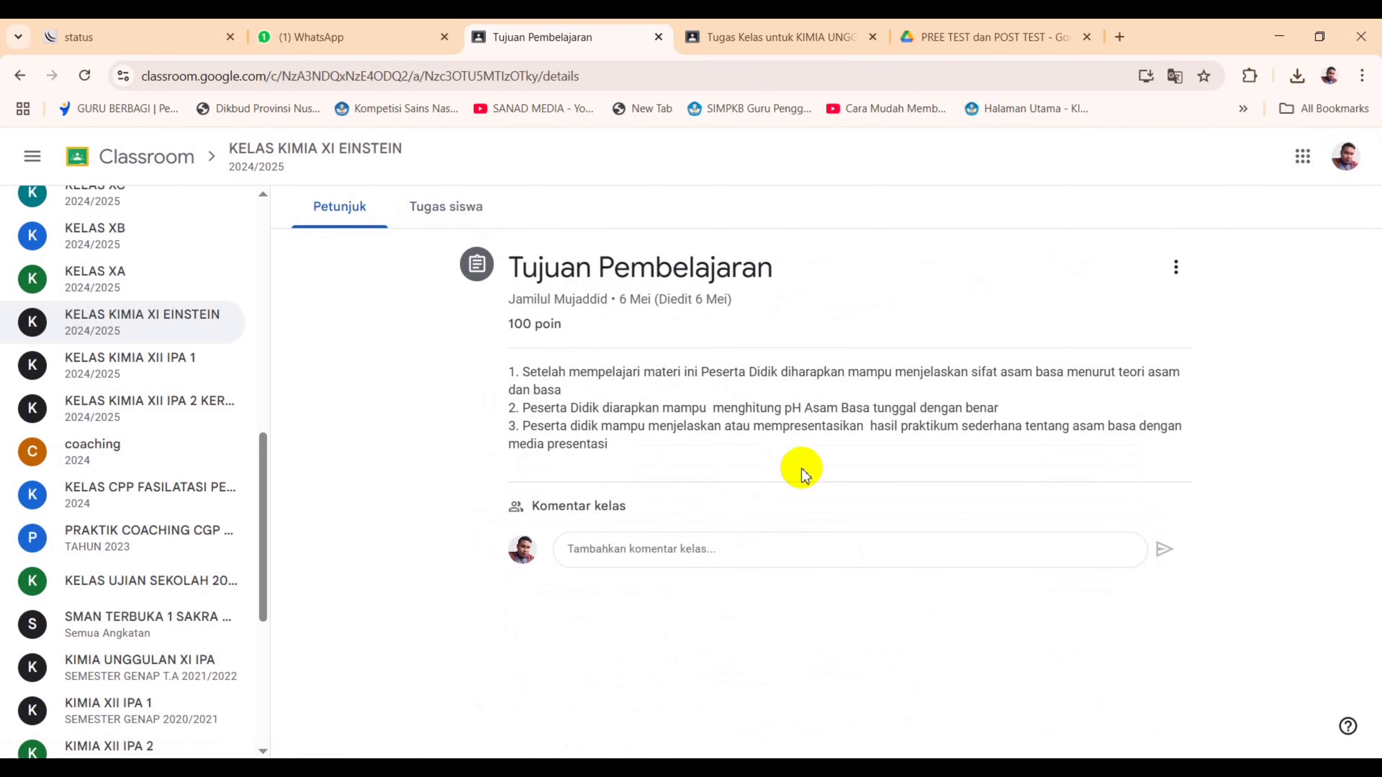
pyautogui.click(697, 551)
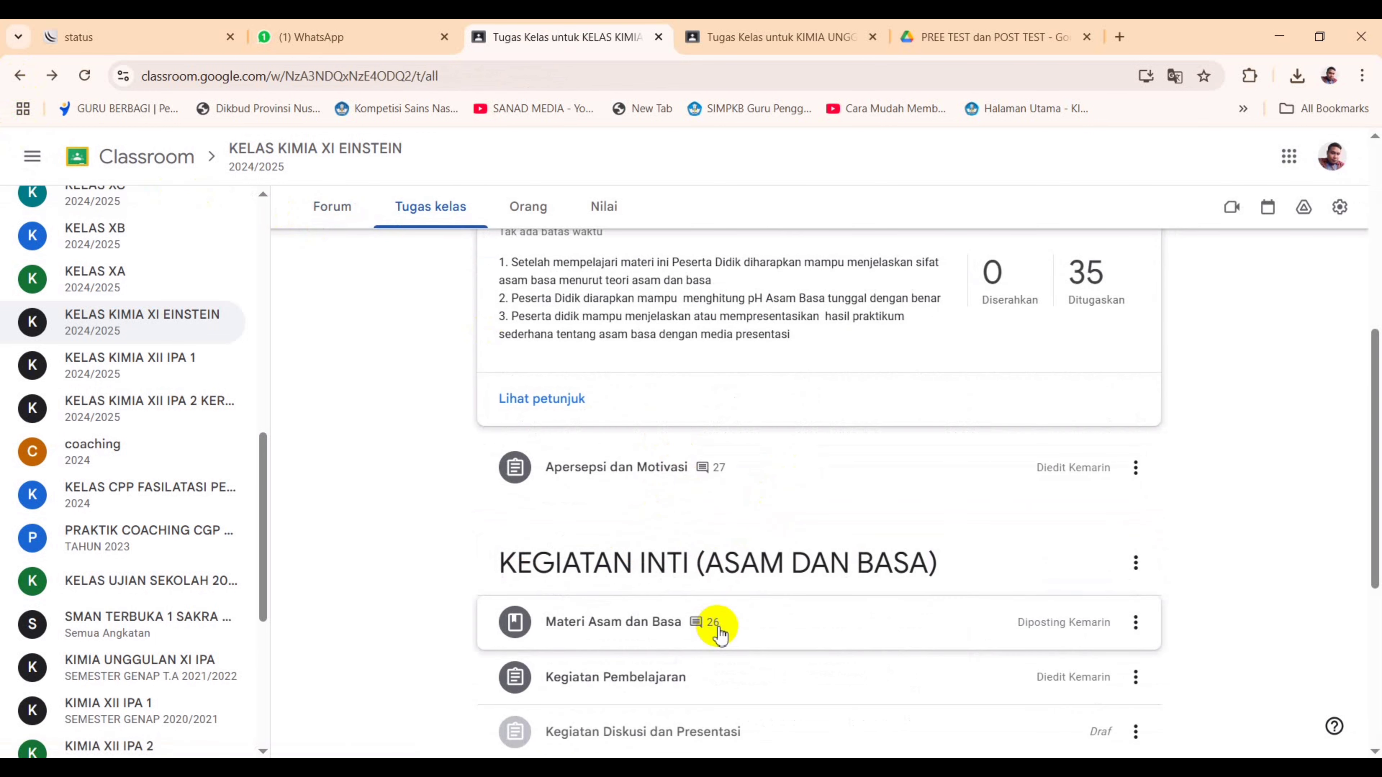
# Step: Look through MATERI ASAM BASA.pdf in the Materi Asam dan Basa post under KEGIATAN INTI, ending back on the classwork list
pyautogui.scroll(-5, 717, 631)
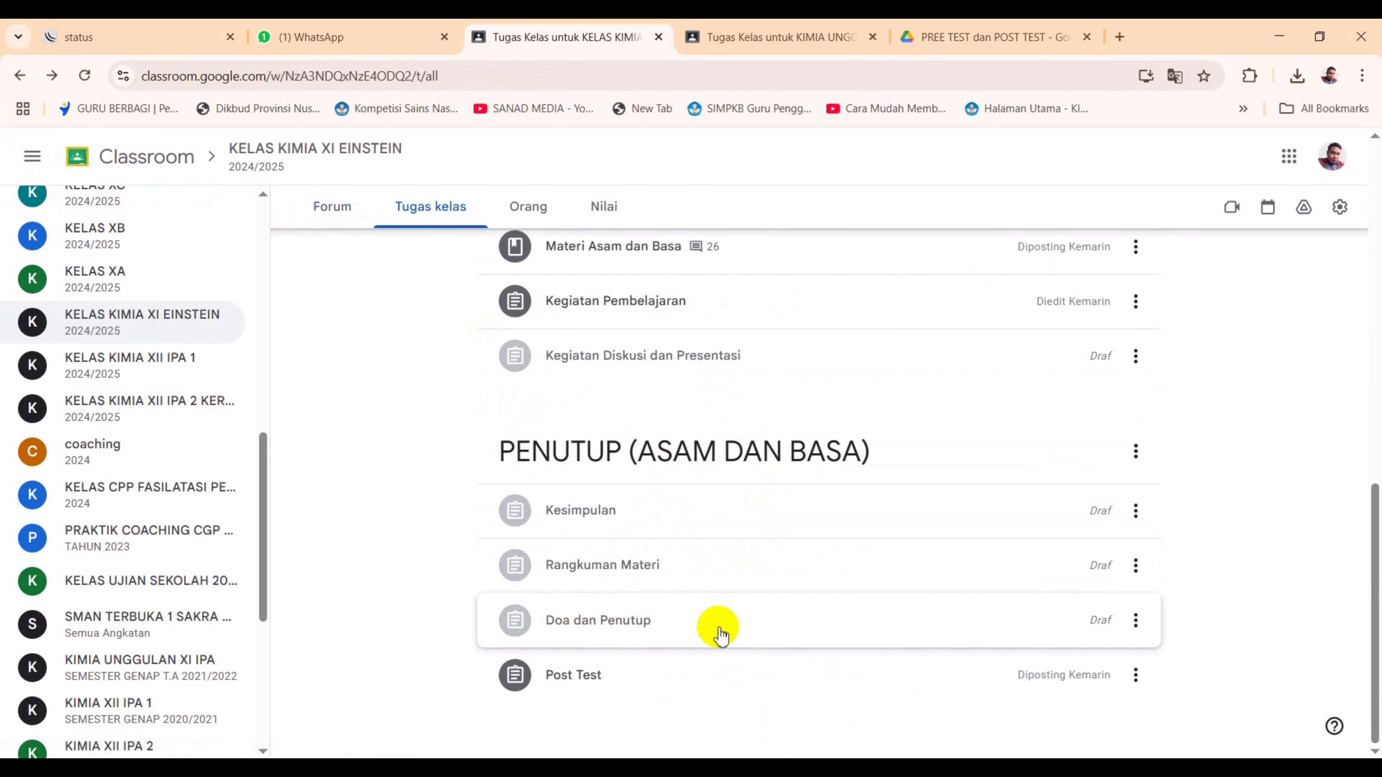
pyautogui.scroll(3, 789, 507)
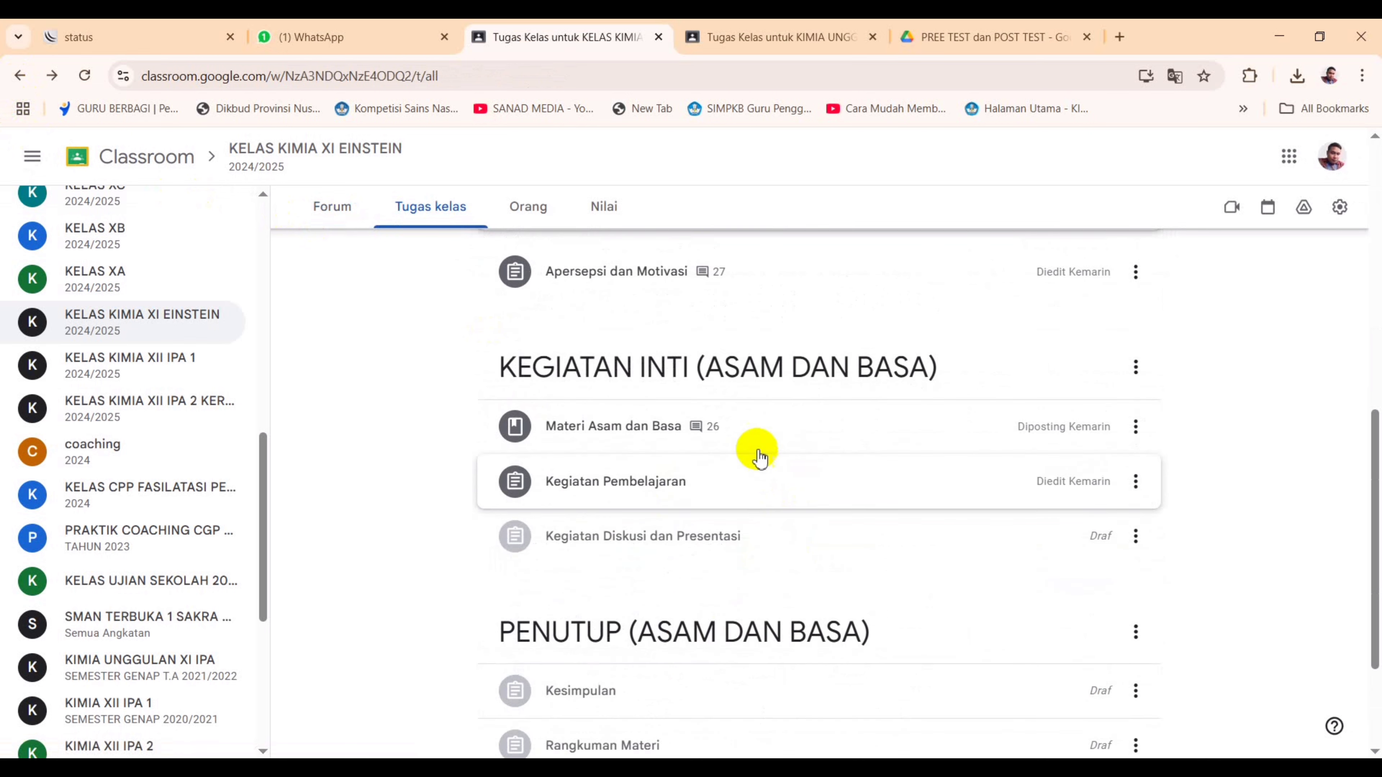
pyautogui.click(696, 432)
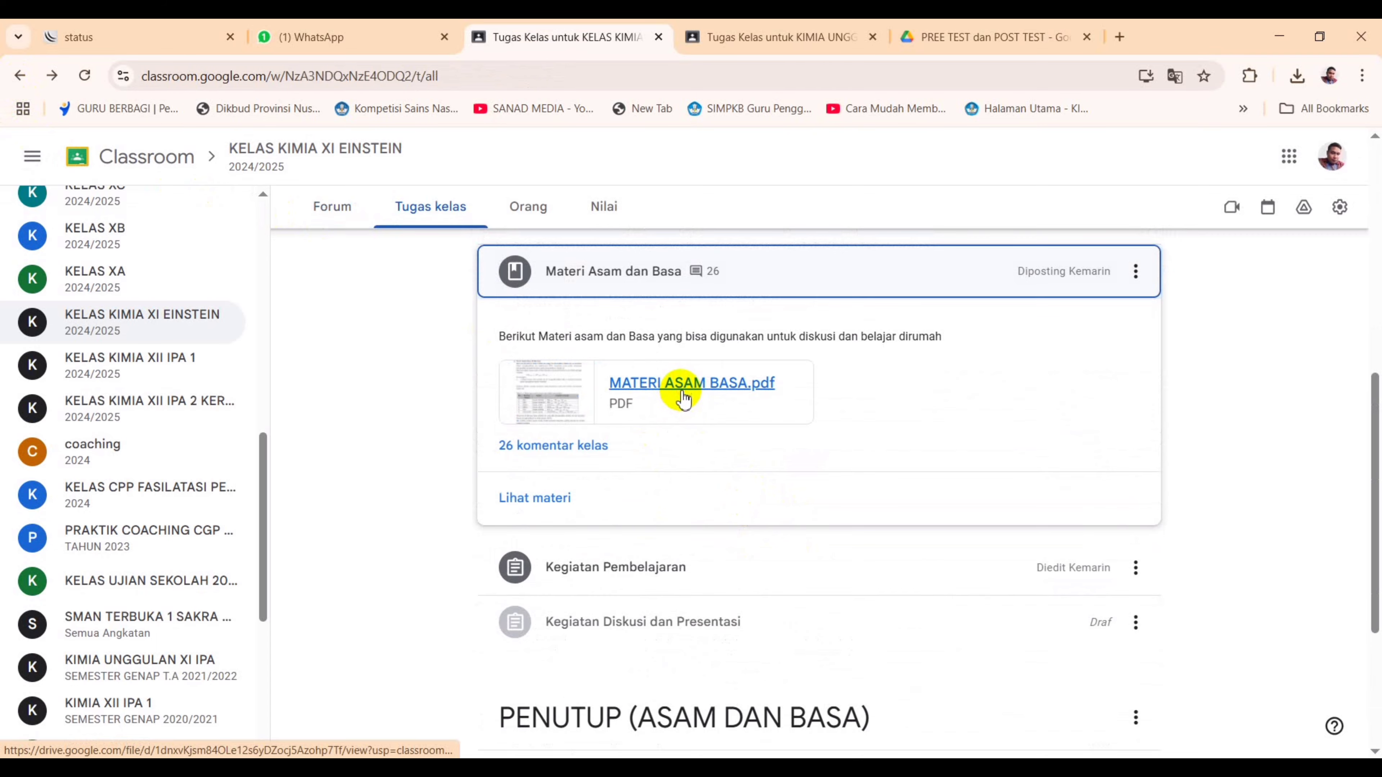
pyautogui.click(683, 400)
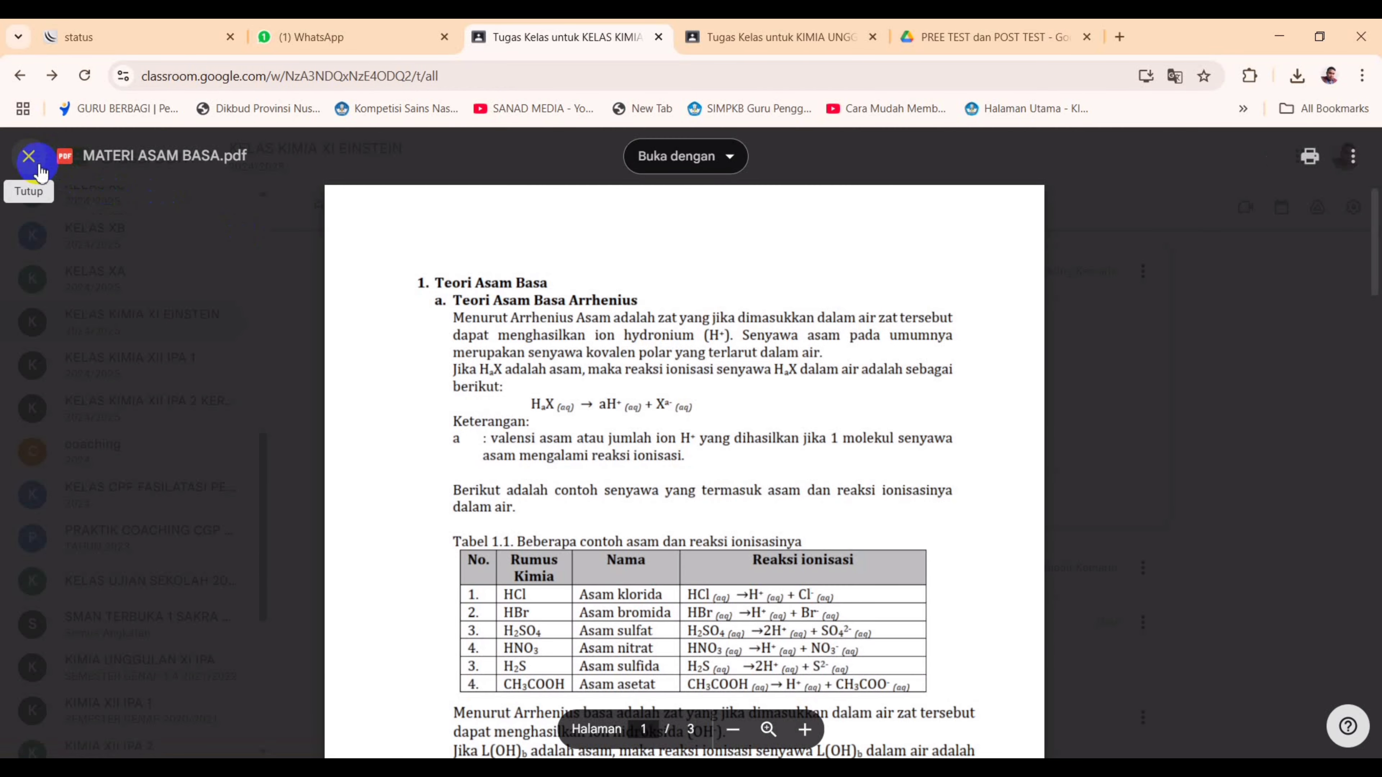
pyautogui.scroll(-10, 765, 487)
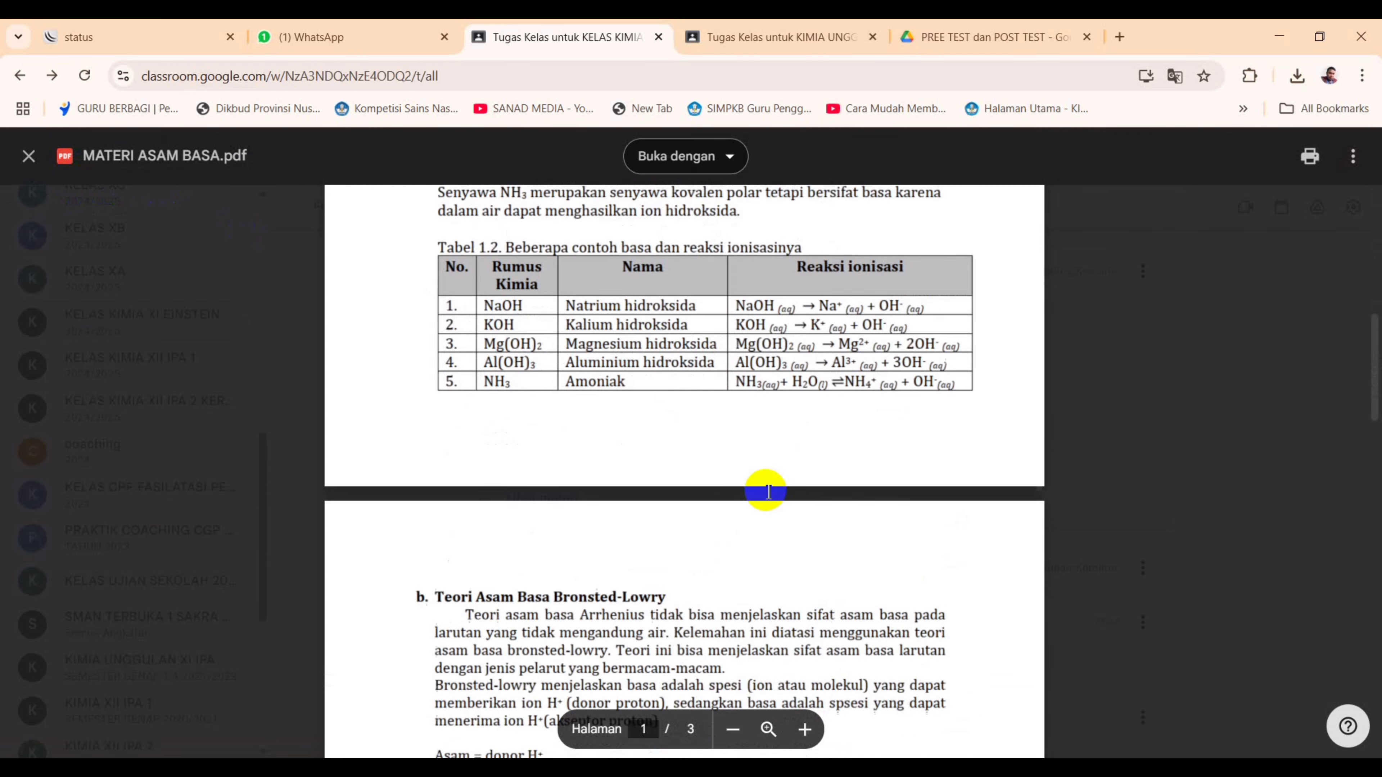
pyautogui.scroll(6, 765, 488)
pyautogui.click(29, 156)
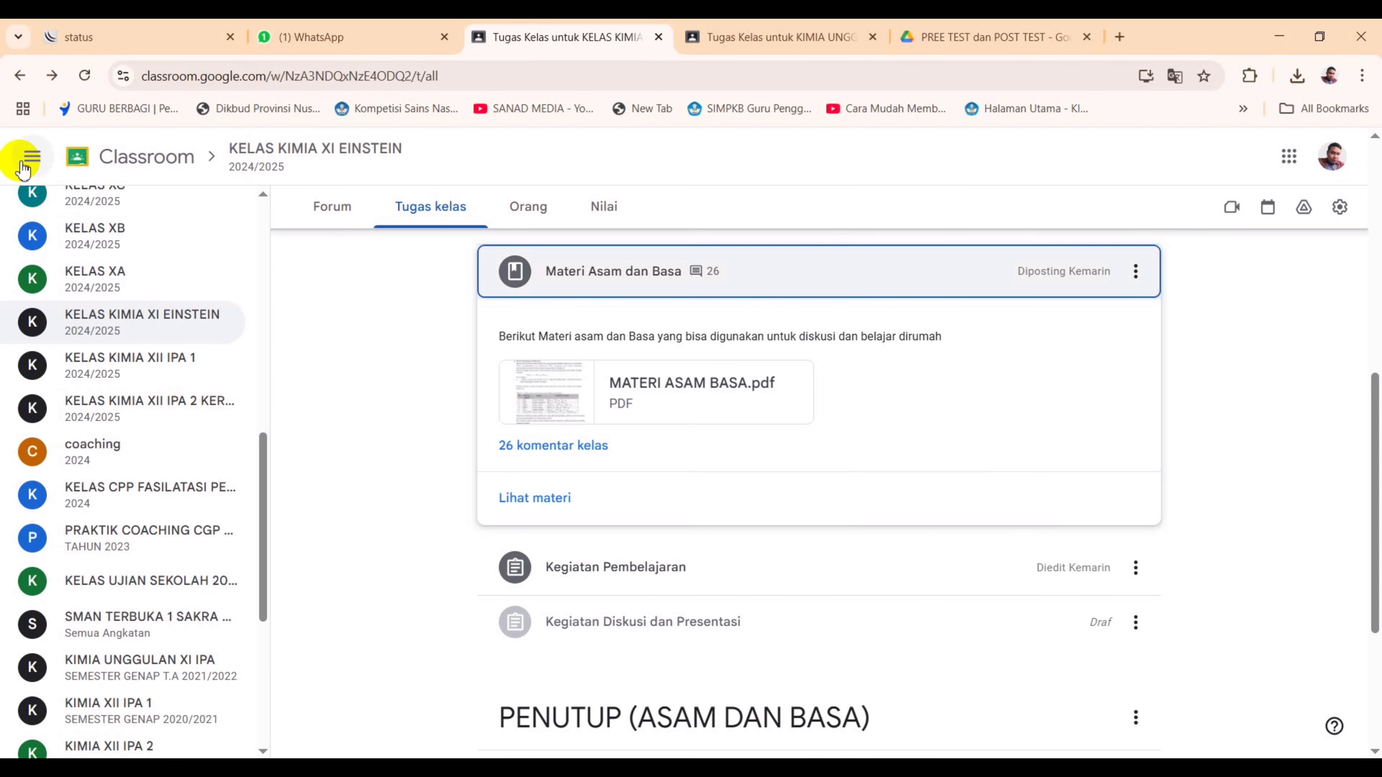
pyautogui.scroll(5, 1232, 748)
pyautogui.scroll(4, 1232, 749)
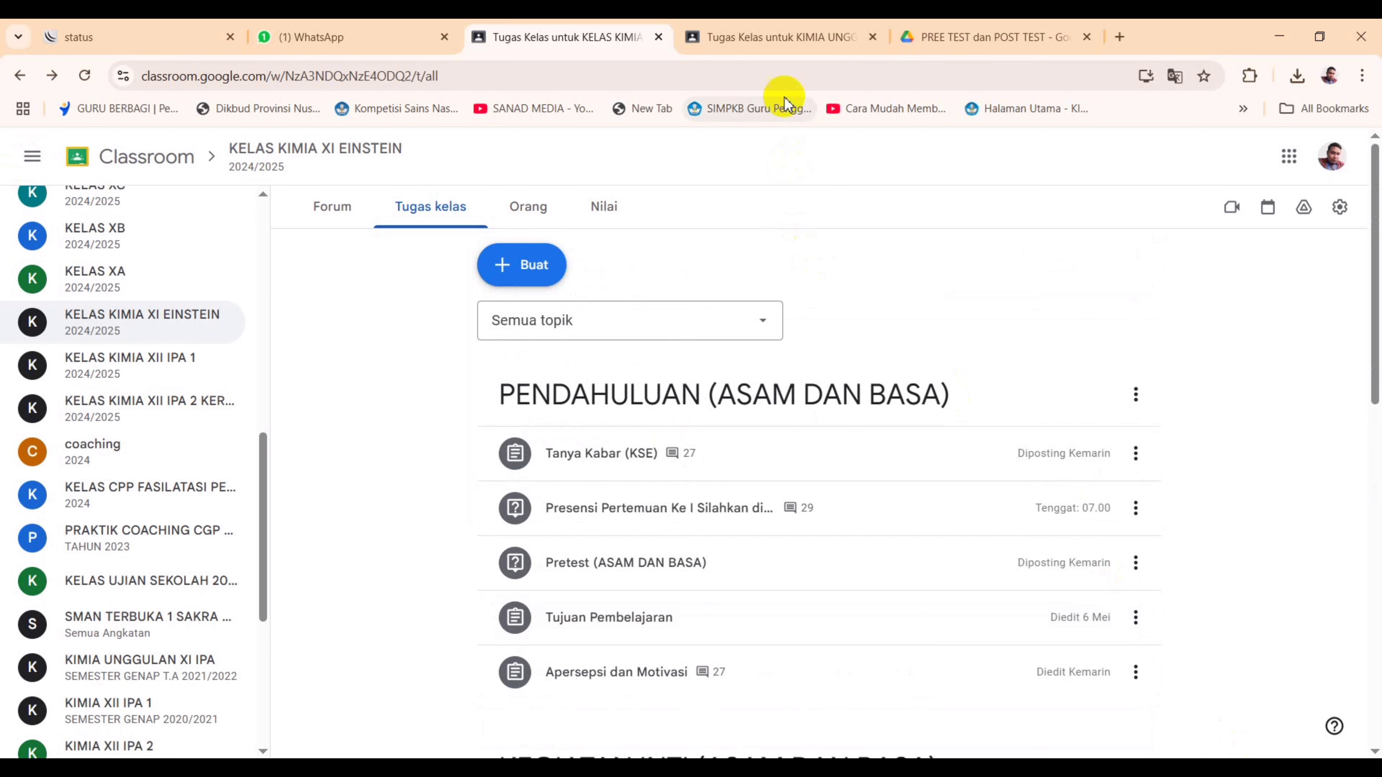
# Step: In the KIMIA UNGGULAN XI IPA class, create a new Materi post titled "Materi Asam dan Basa"
pyautogui.click(763, 37)
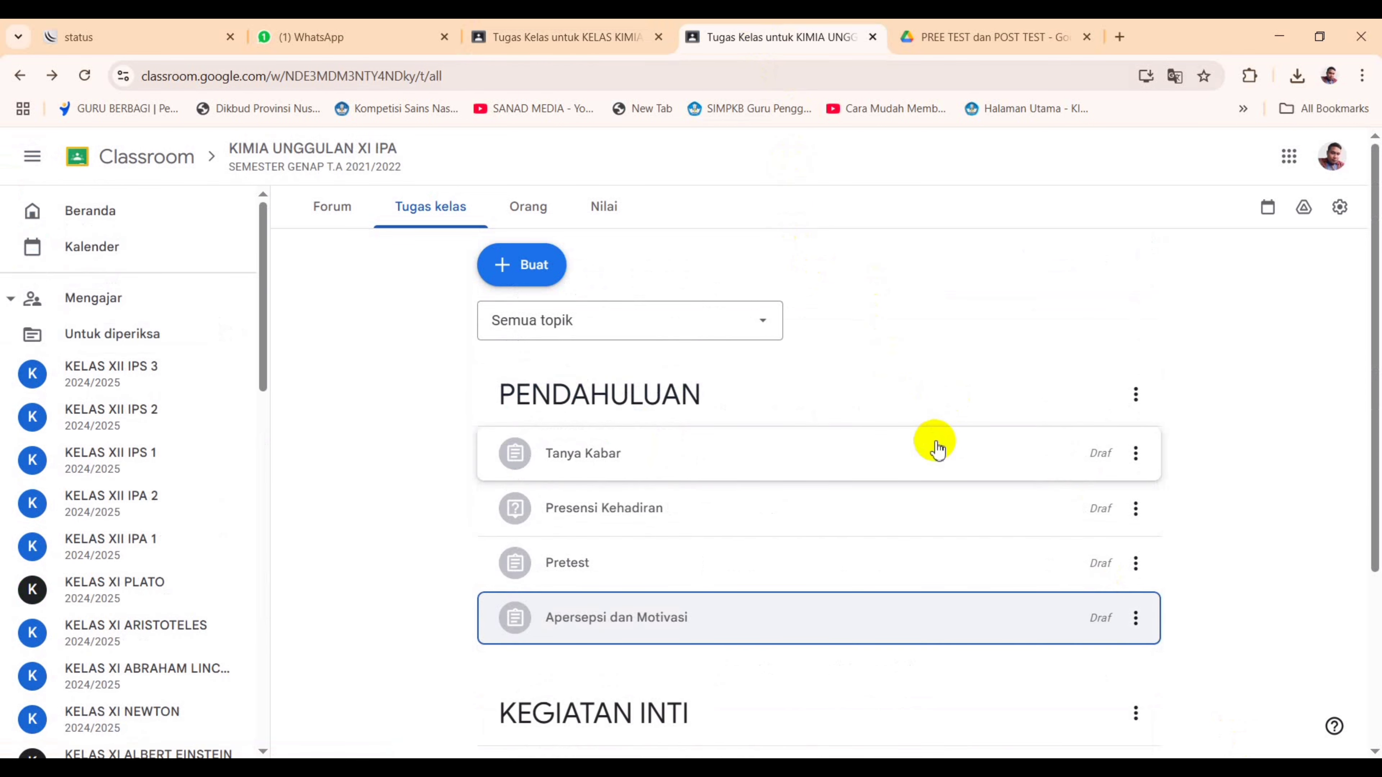
pyautogui.scroll(-4, 933, 442)
pyautogui.scroll(3, 935, 441)
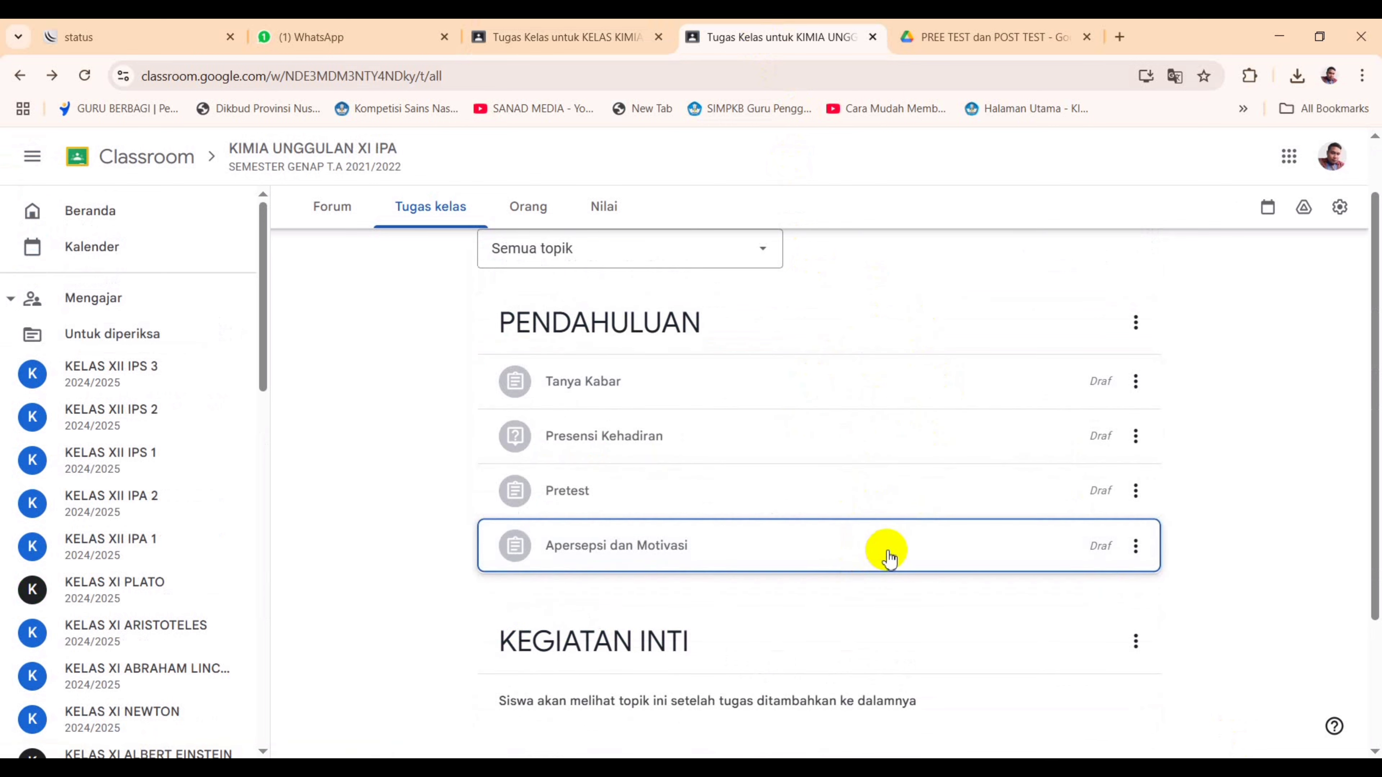
pyautogui.scroll(-3, 887, 554)
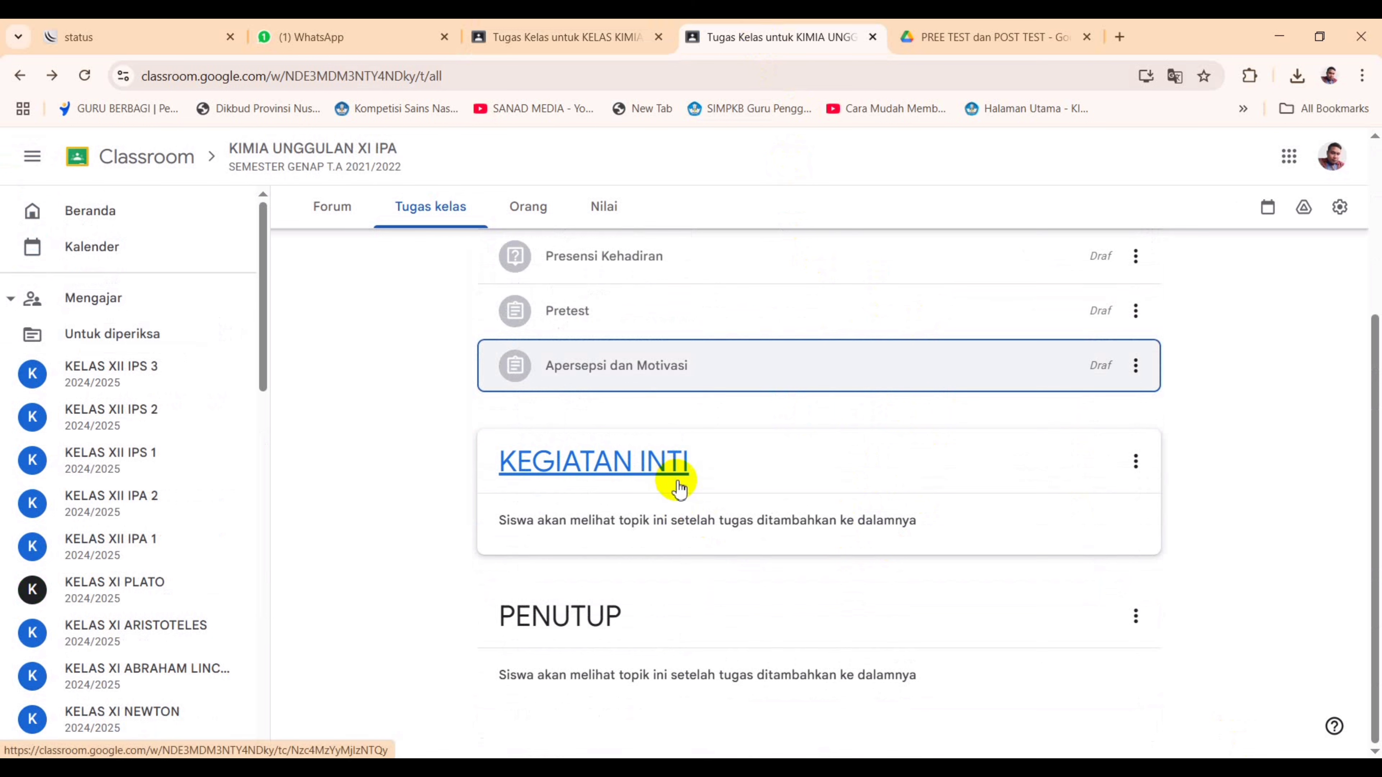
pyautogui.scroll(3, 679, 487)
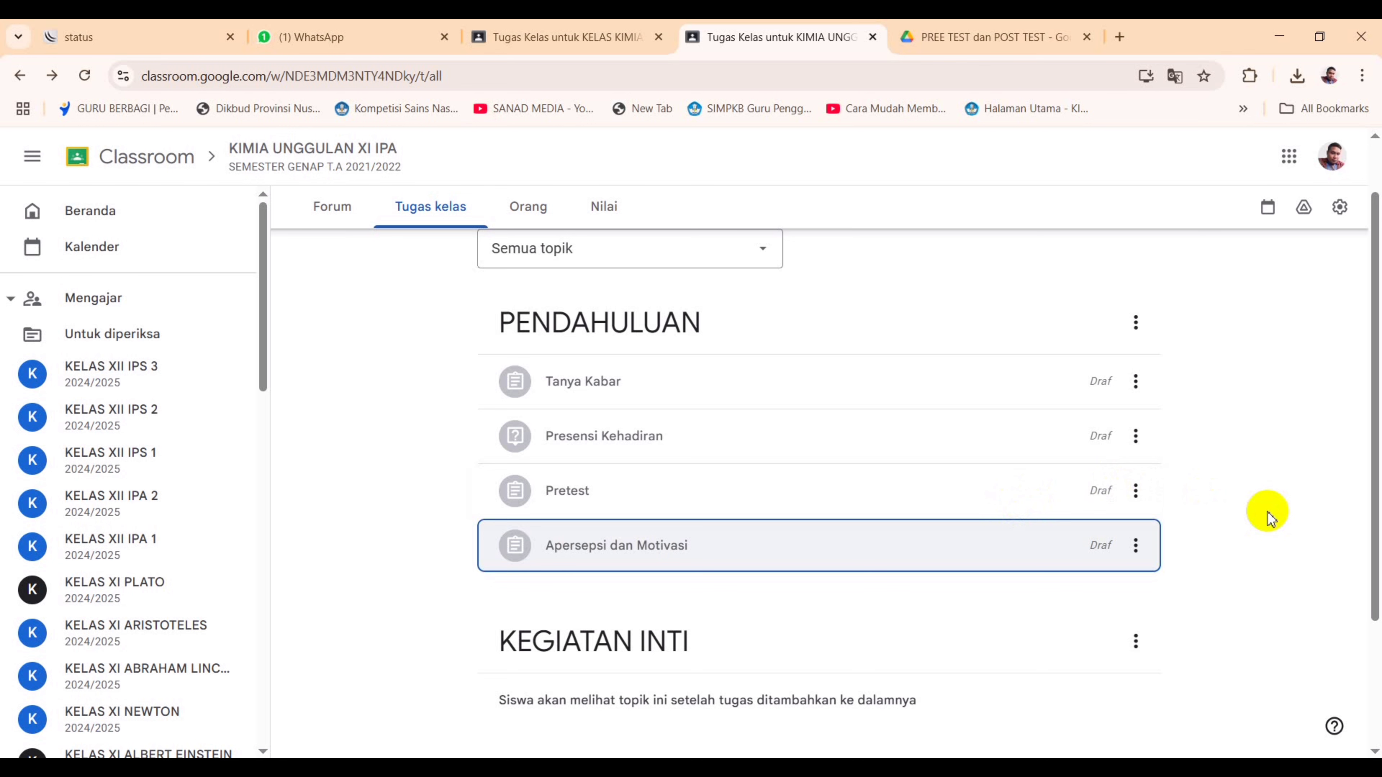
pyautogui.scroll(2, 1072, 496)
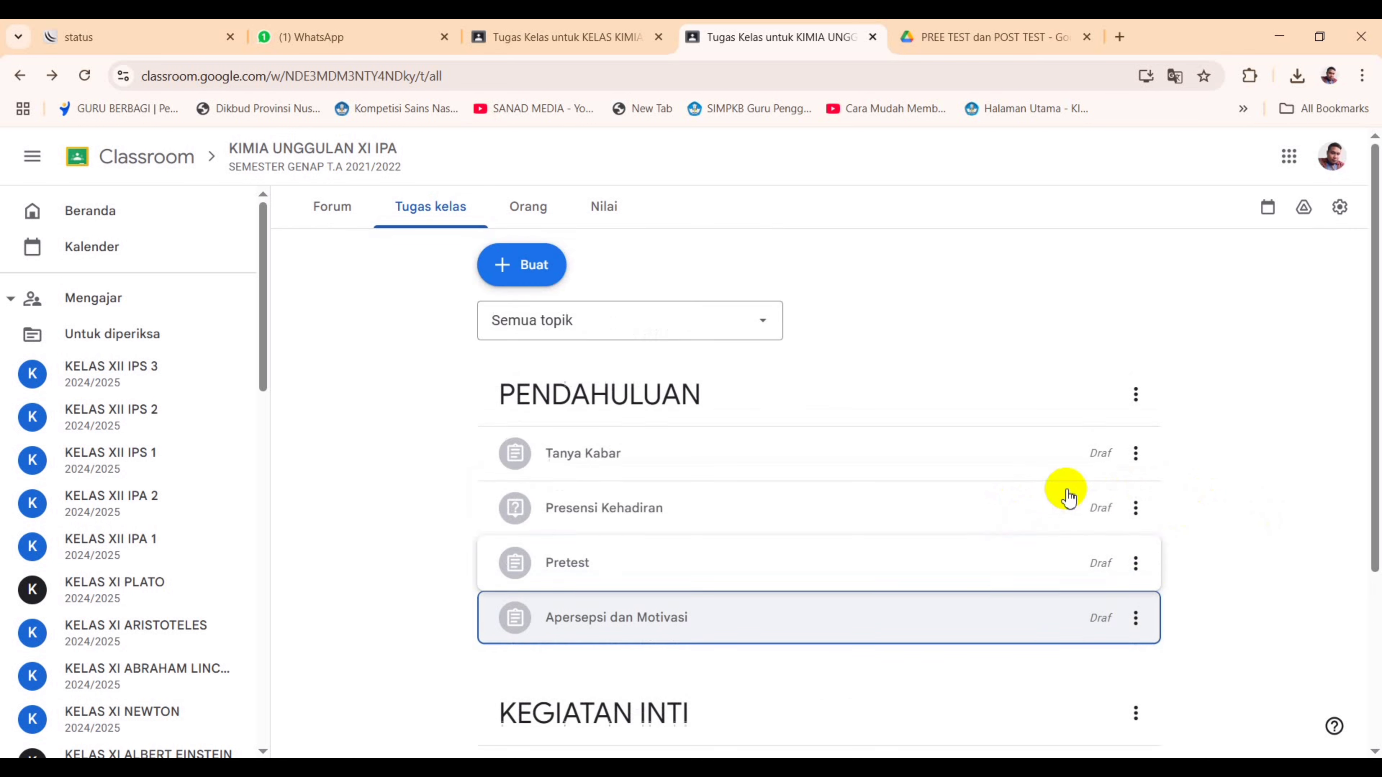
pyautogui.click(560, 277)
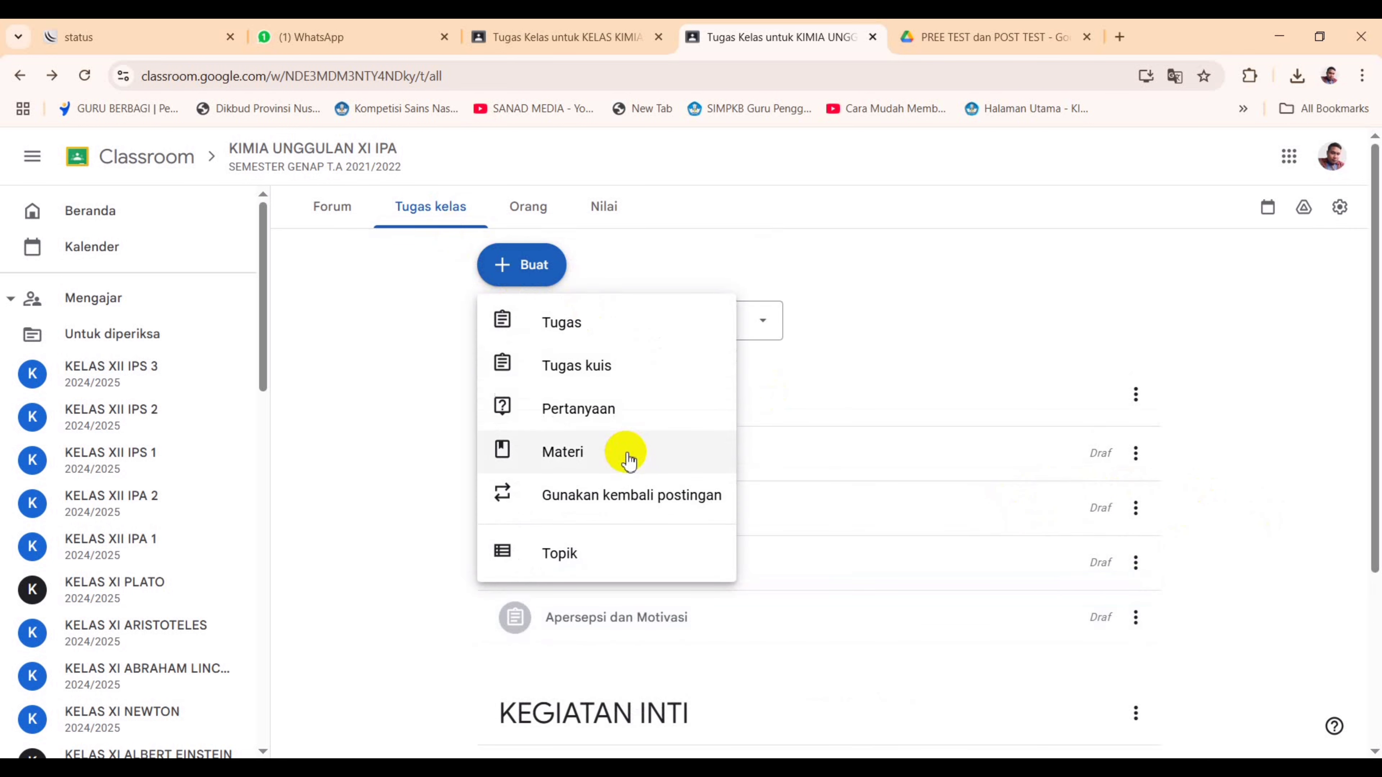
pyautogui.click(626, 454)
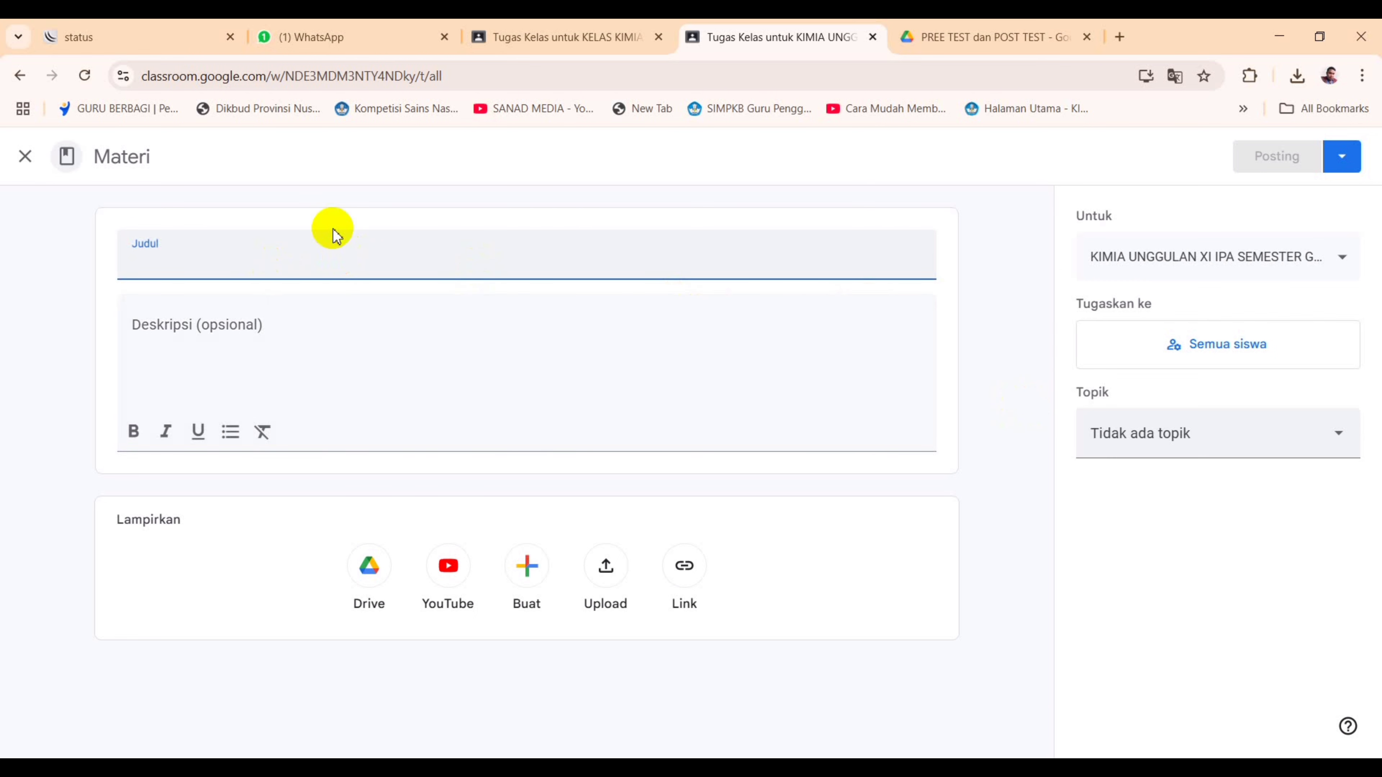
pyautogui.write('Materi Asam dan Basa')
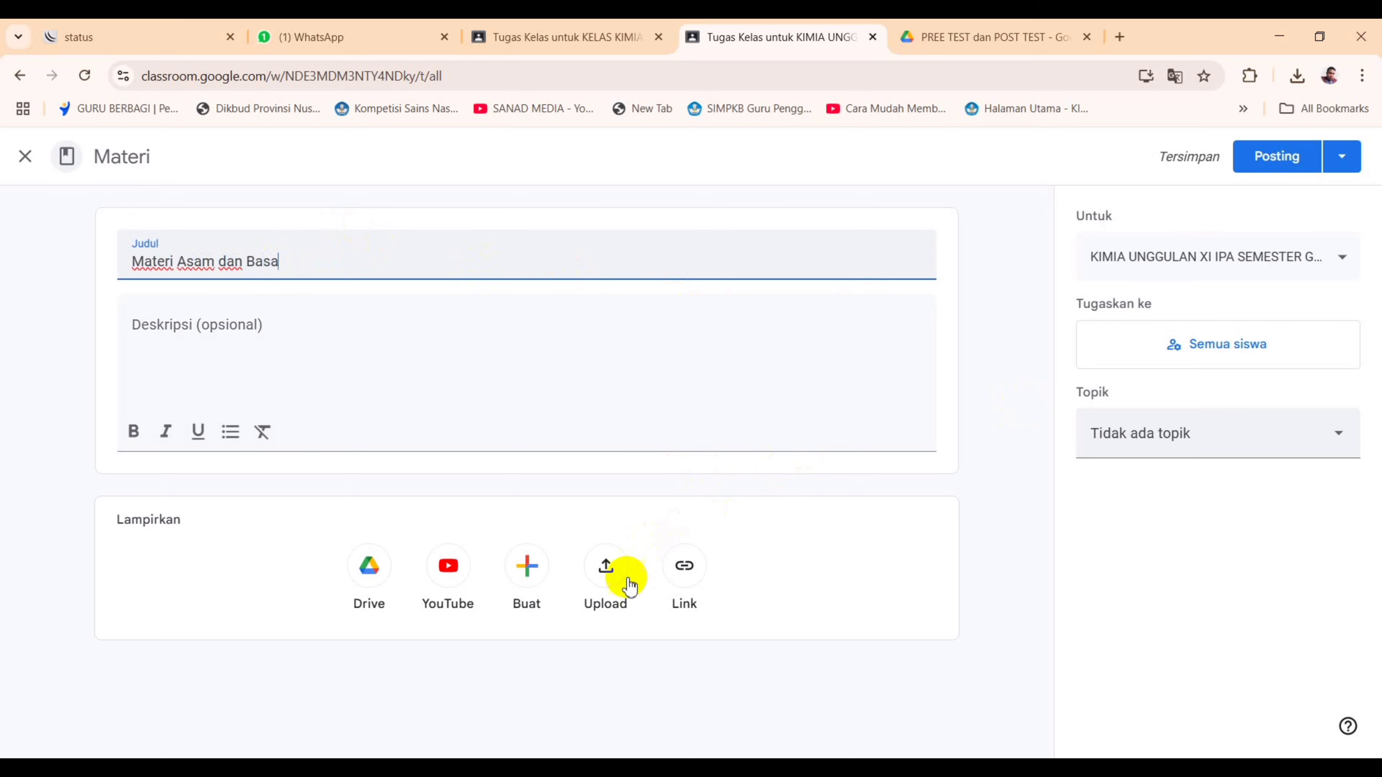
# Step: Attach XI_Kimia_KD 3.10_Final to the material by uploading it from KURIKULUM > MODUL KIMIA on Local Disk (D:)
pyautogui.click(608, 570)
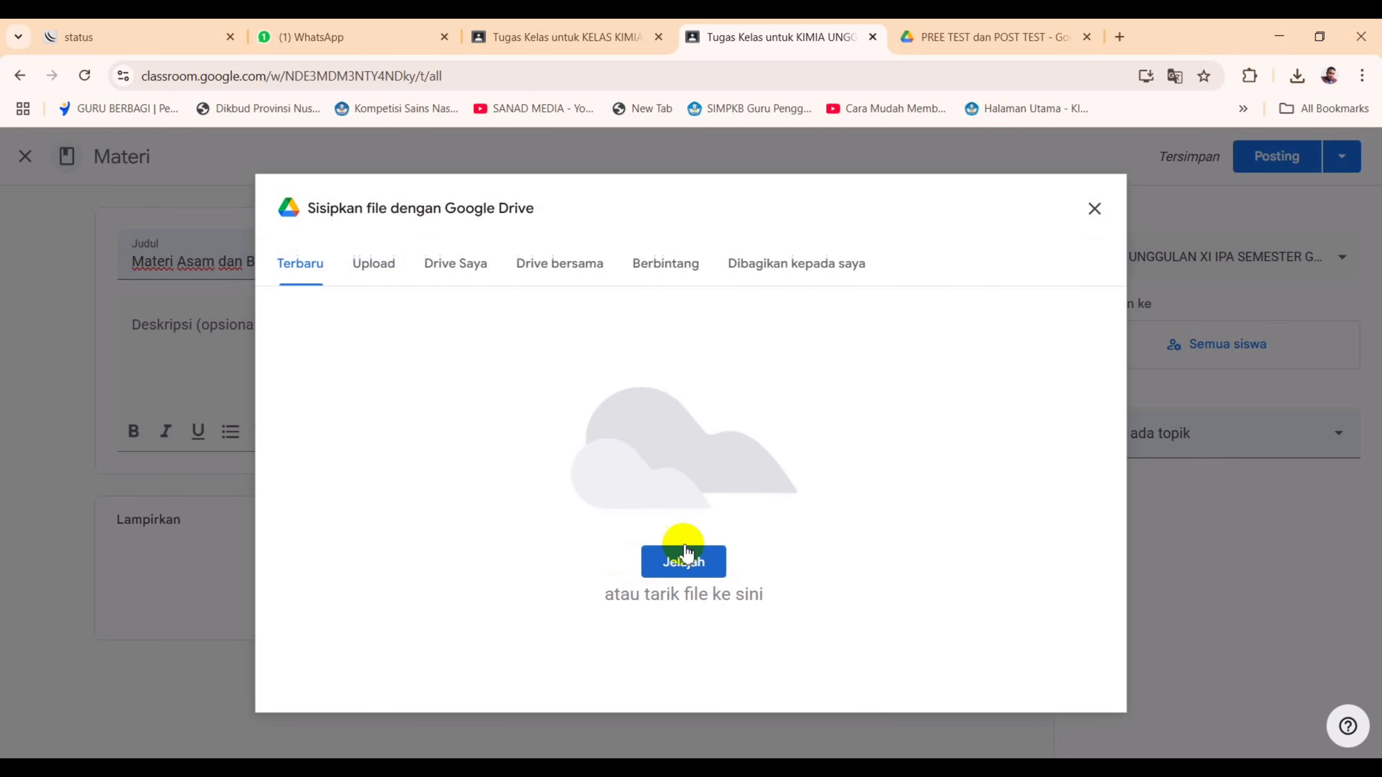
pyautogui.click(683, 567)
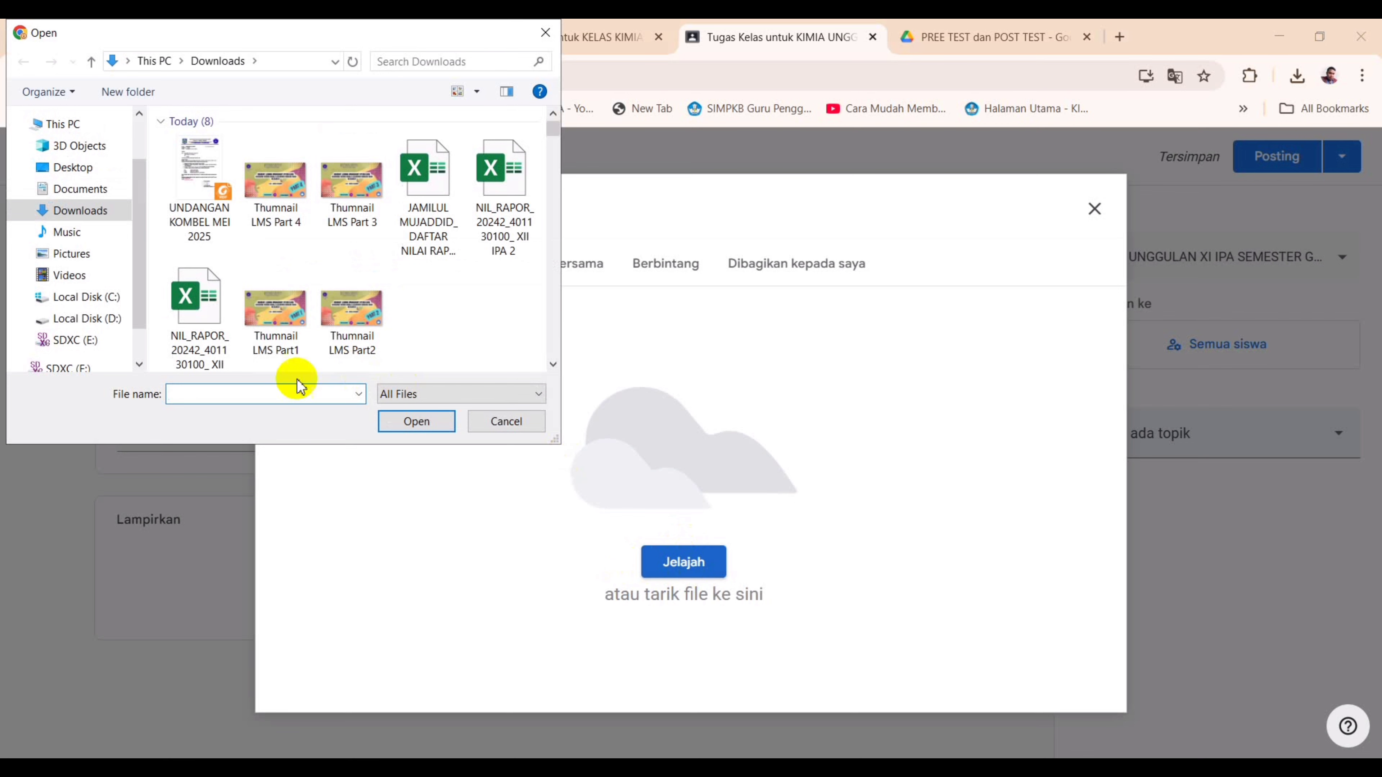
pyautogui.click(112, 319)
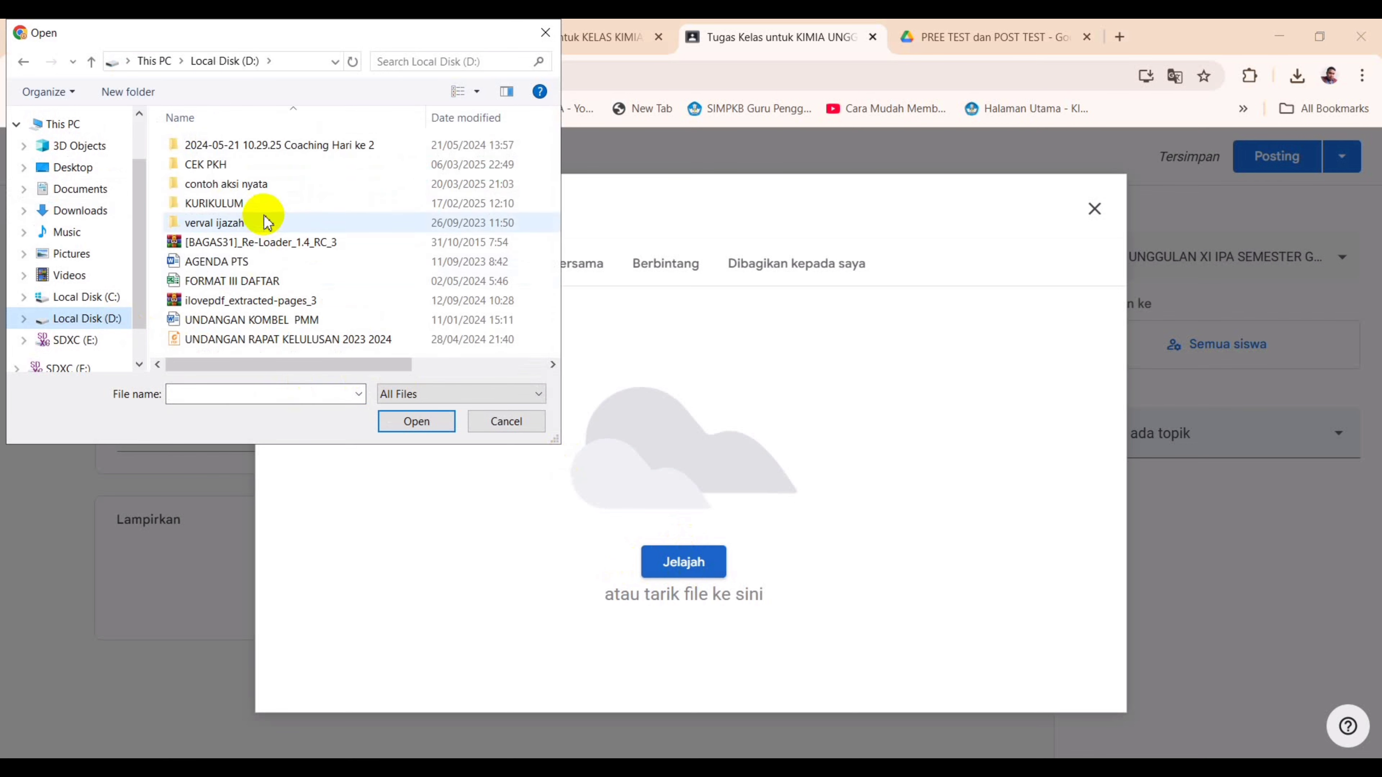
pyautogui.doubleClick(265, 203)
pyautogui.scroll(-4, 270, 223)
pyautogui.scroll(-10, 270, 227)
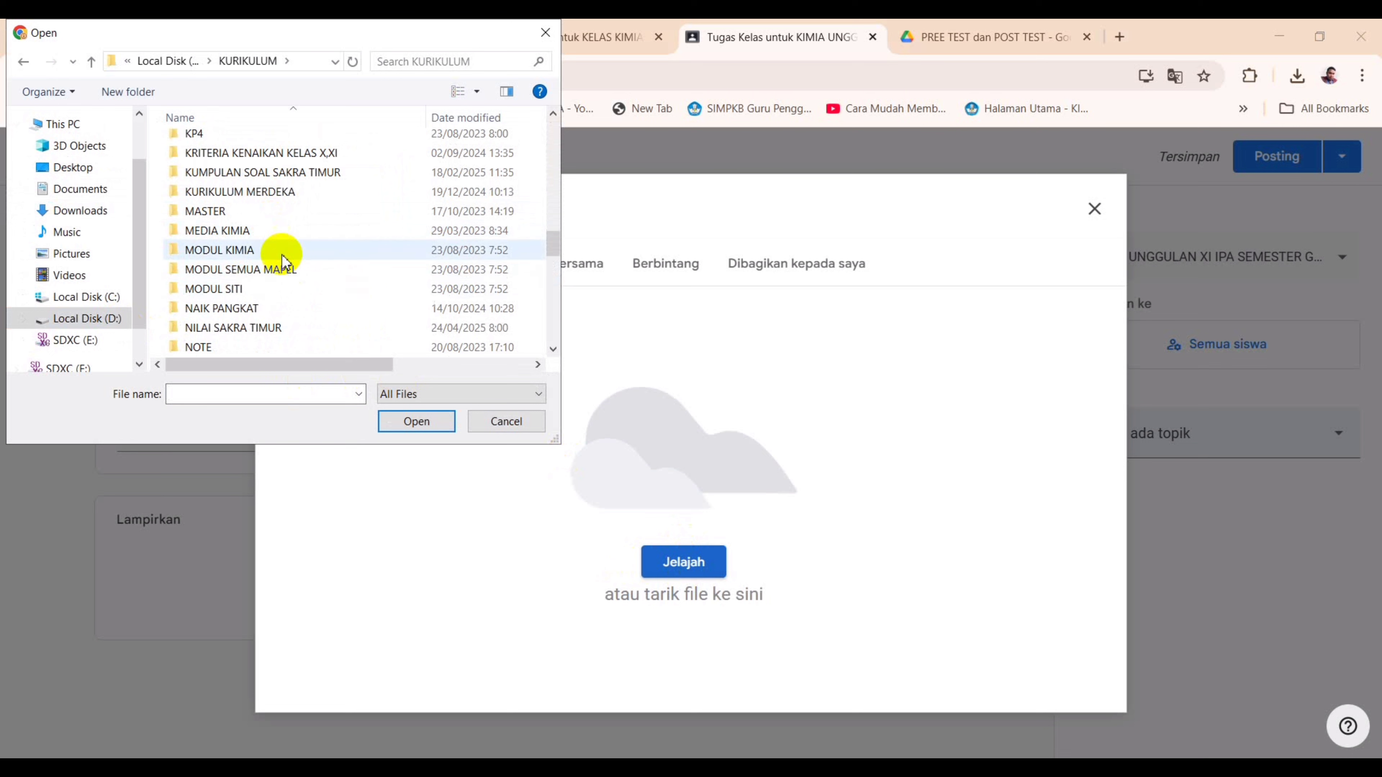
pyautogui.doubleClick(277, 251)
pyautogui.scroll(-3, 287, 251)
pyautogui.scroll(-1, 287, 250)
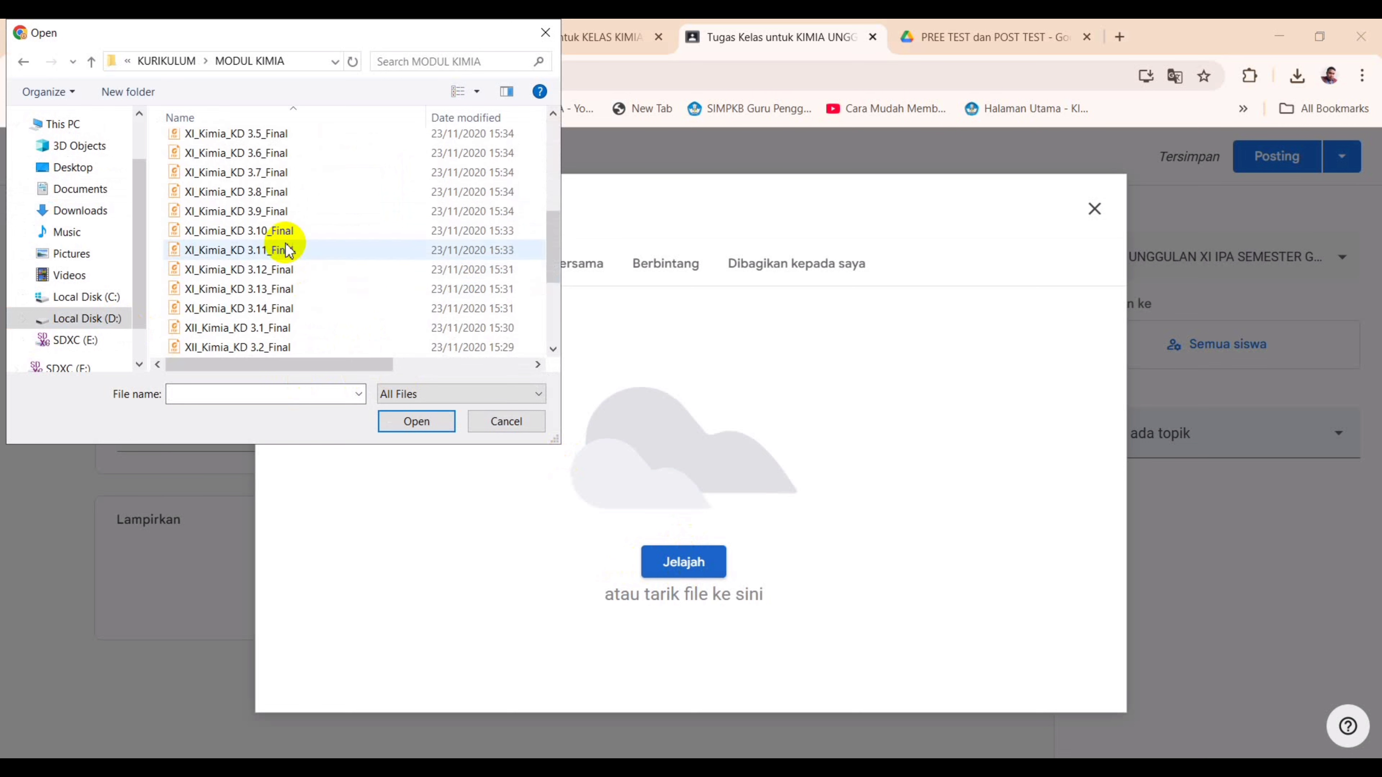
pyautogui.scroll(1, 287, 240)
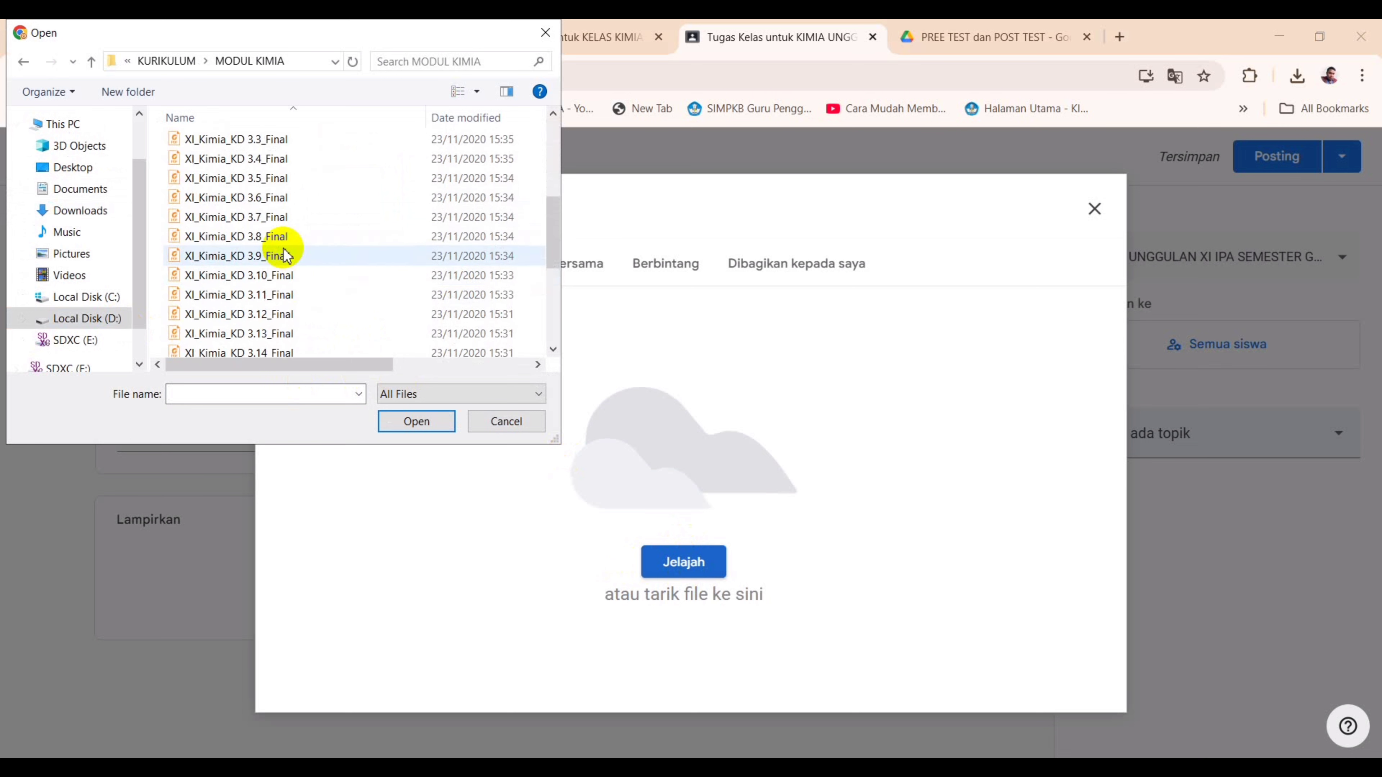
pyautogui.click(287, 275)
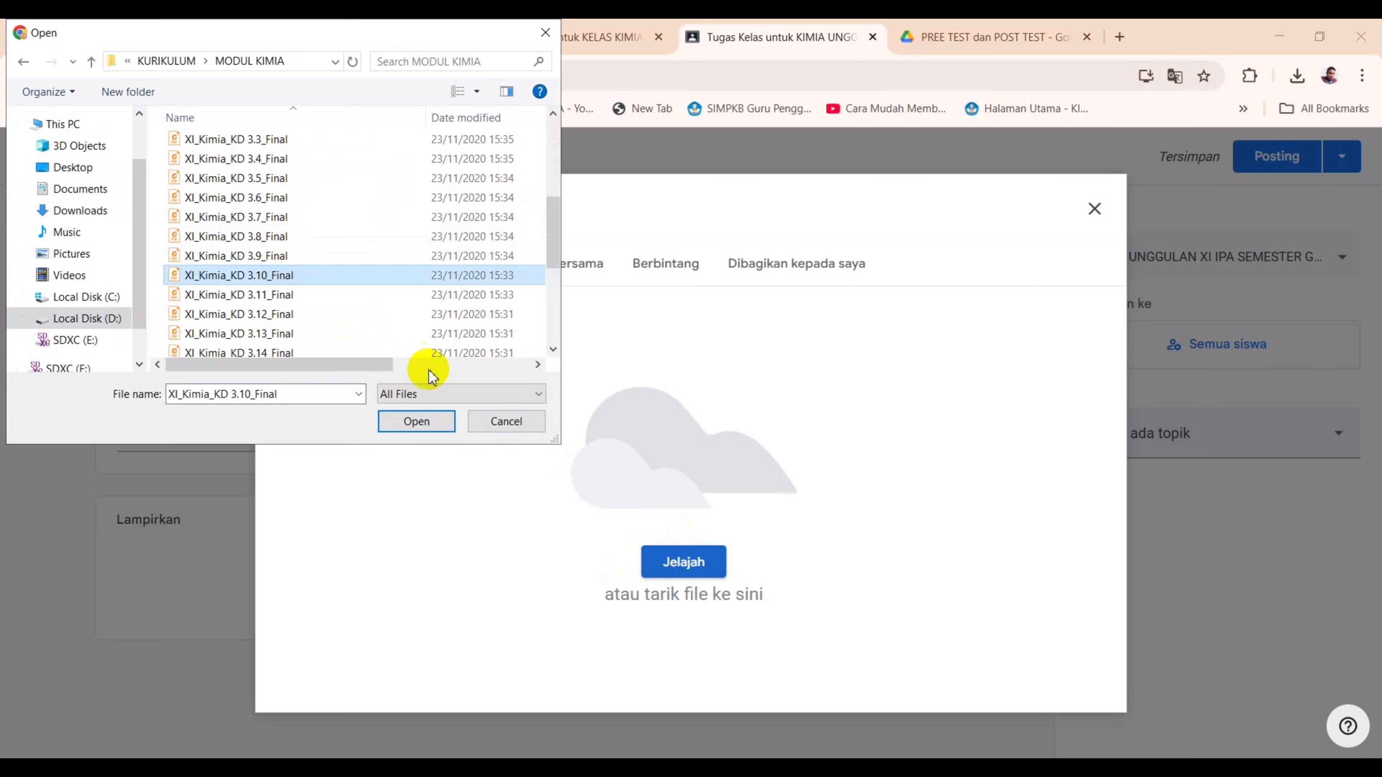
pyautogui.click(435, 421)
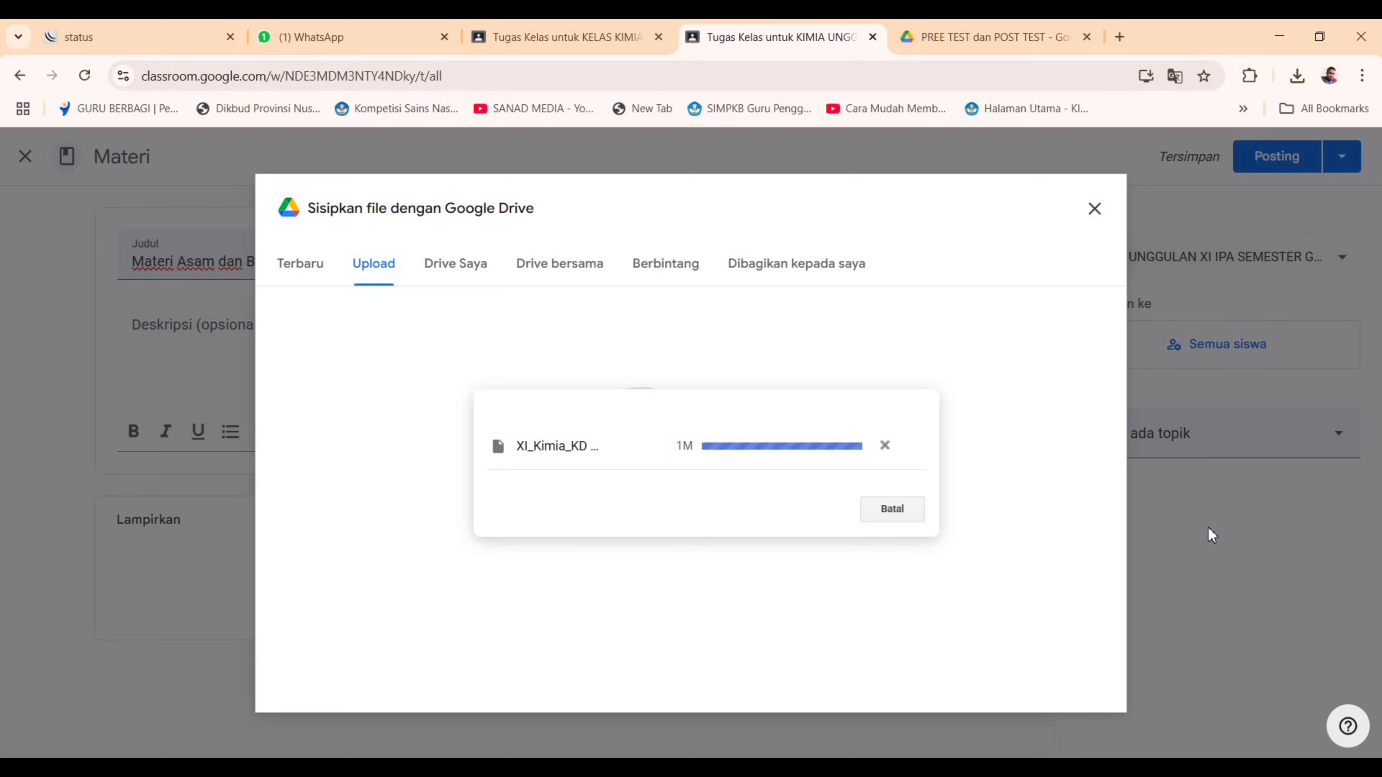
pyautogui.click(1208, 528)
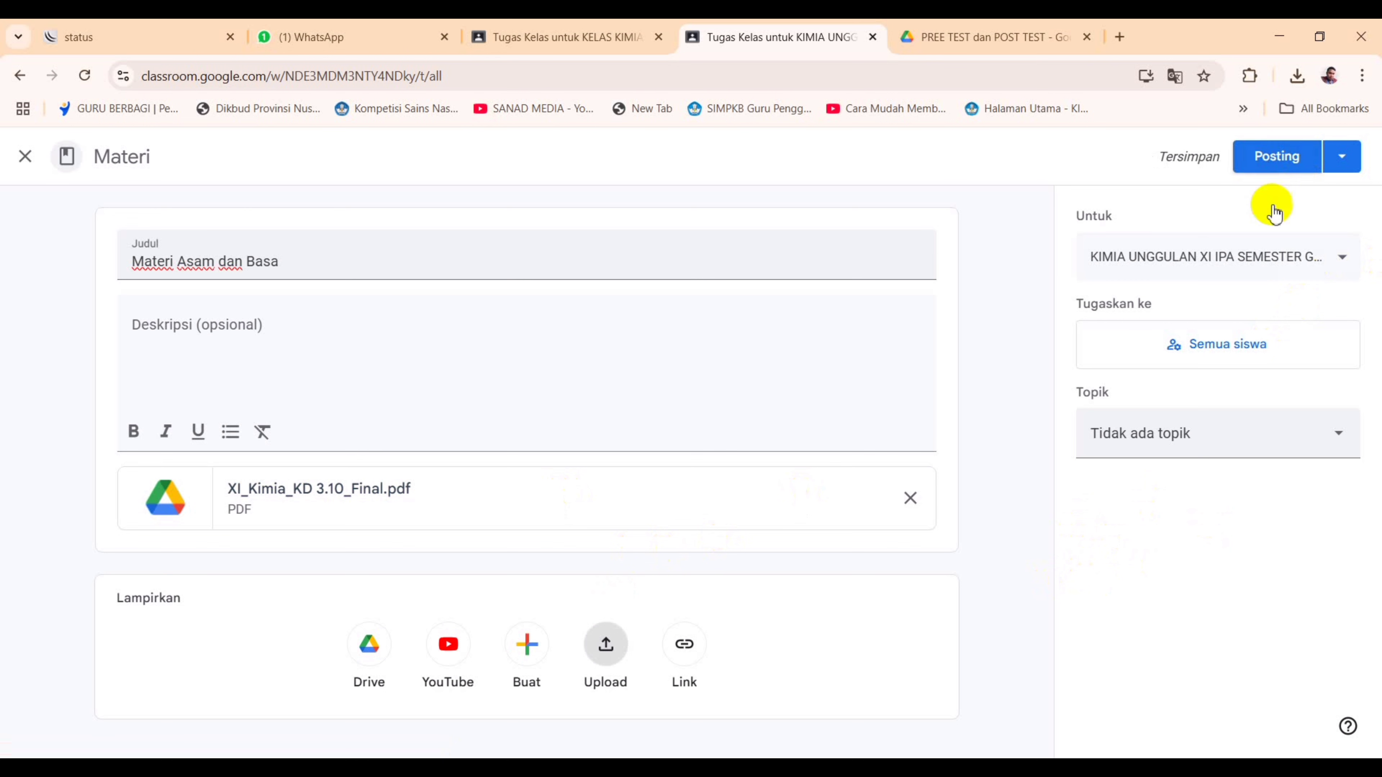
# Step: Assign the Materi Asam dan Basa material to the KEGIATAN INTI topic and save it as a draft
pyautogui.click(1342, 156)
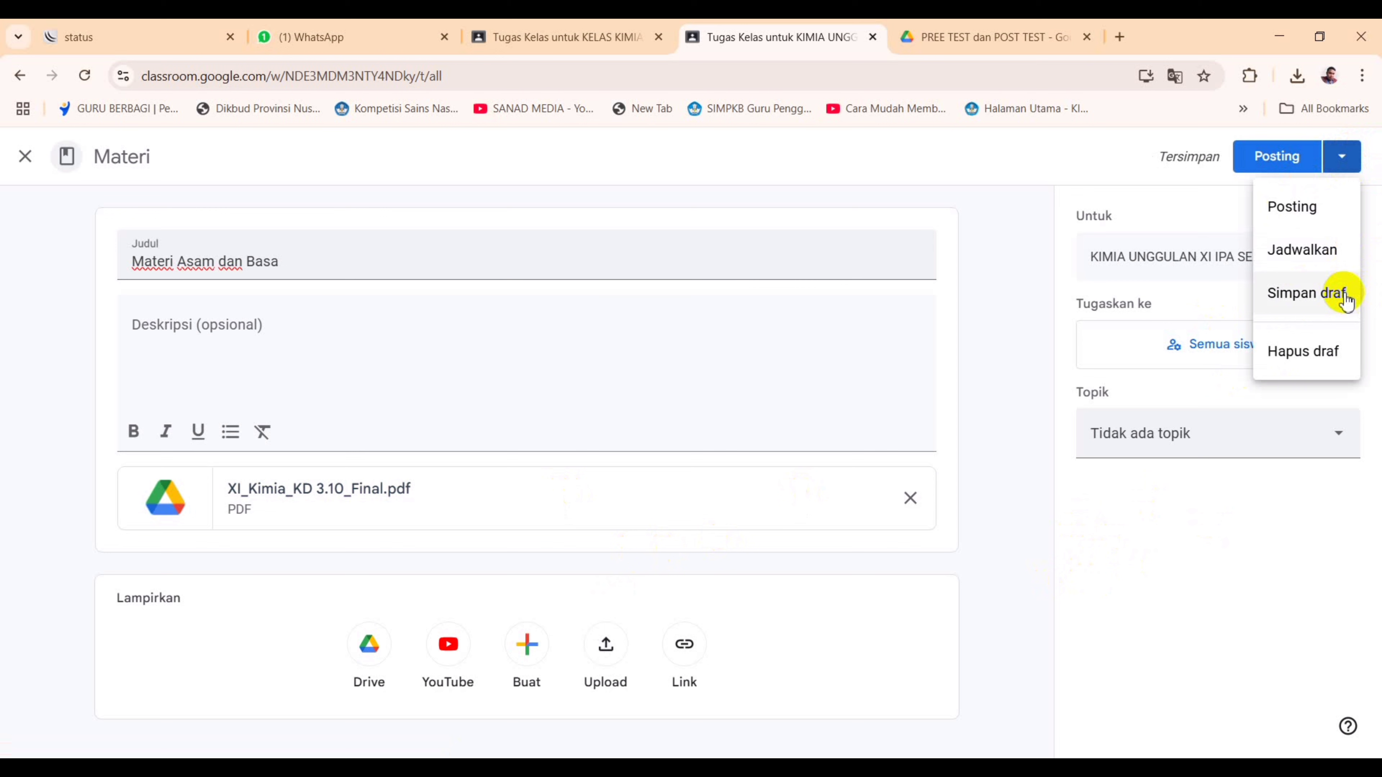
pyautogui.click(984, 372)
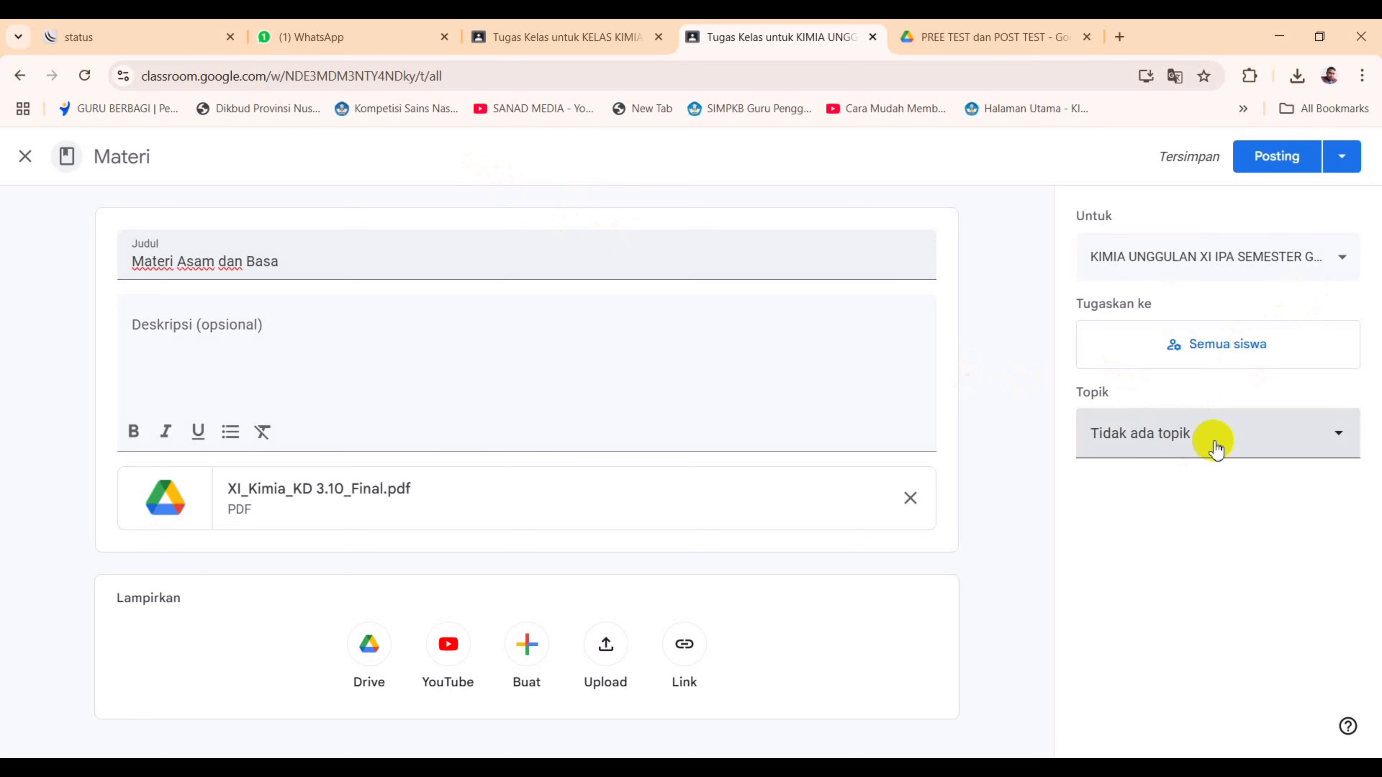
pyautogui.click(1307, 452)
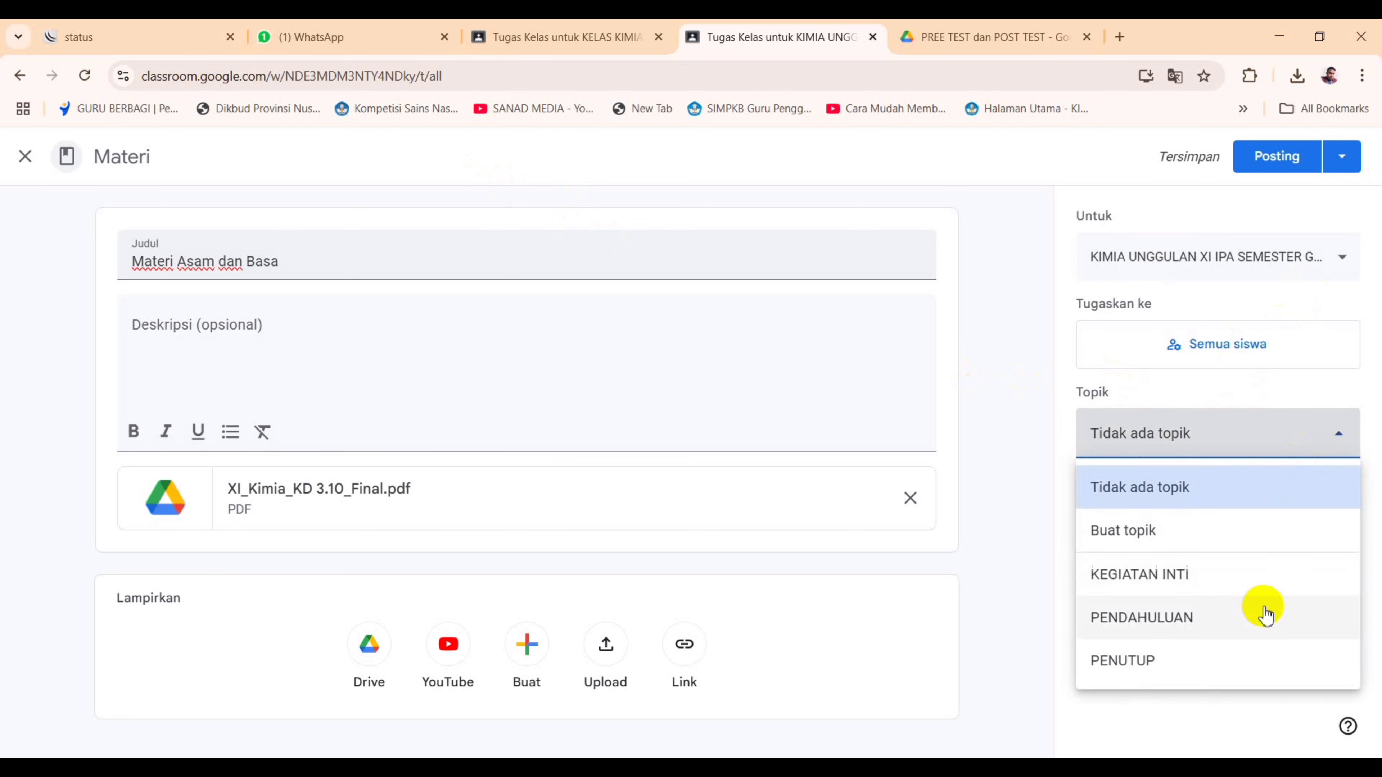
pyautogui.click(1235, 575)
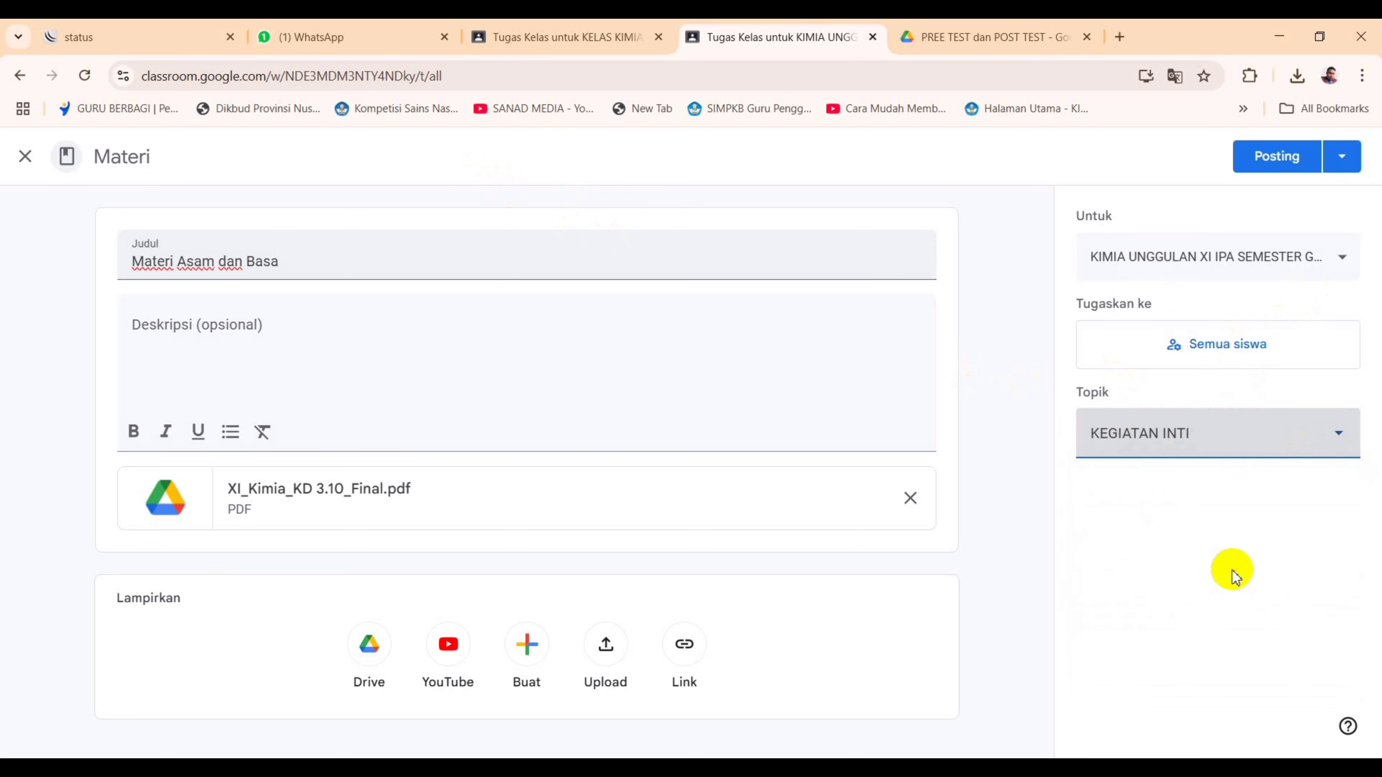
pyautogui.click(1331, 166)
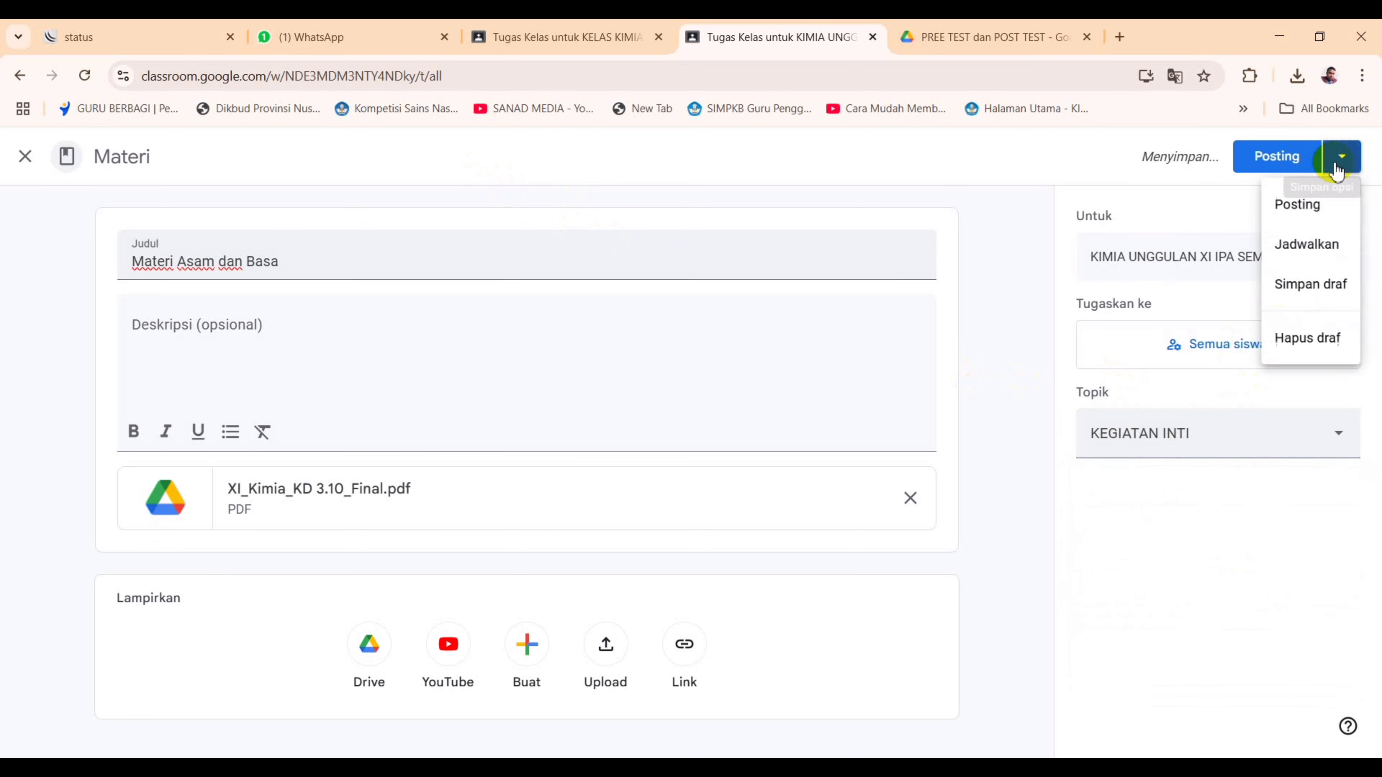
pyautogui.click(1323, 305)
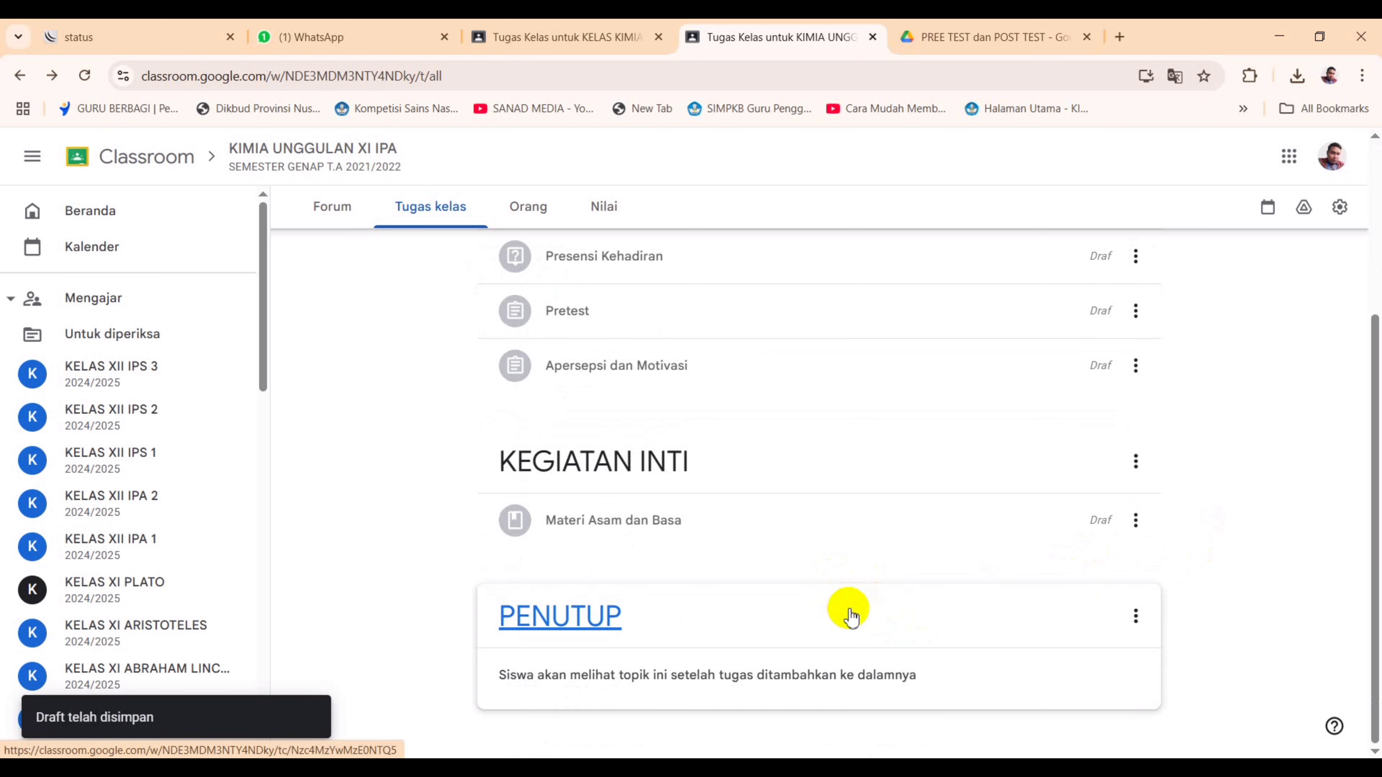
pyautogui.scroll(4, 1018, 580)
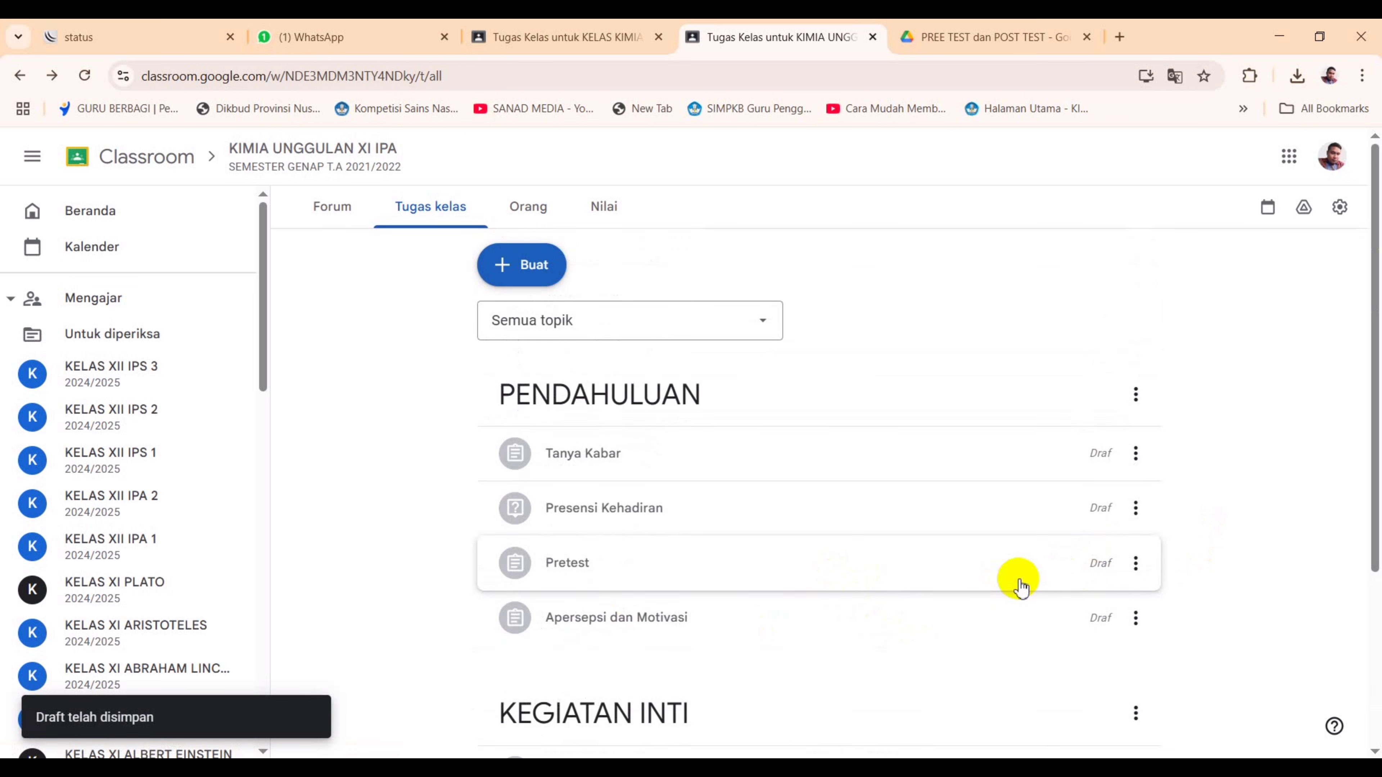
# Step: Review the classwork list of KIMIA UNGGULAN XI IPA, checking the drafts under the PENDAHULUAN, KEGIATAN INTI and PENUTUP topics
pyautogui.scroll(-4, 1019, 581)
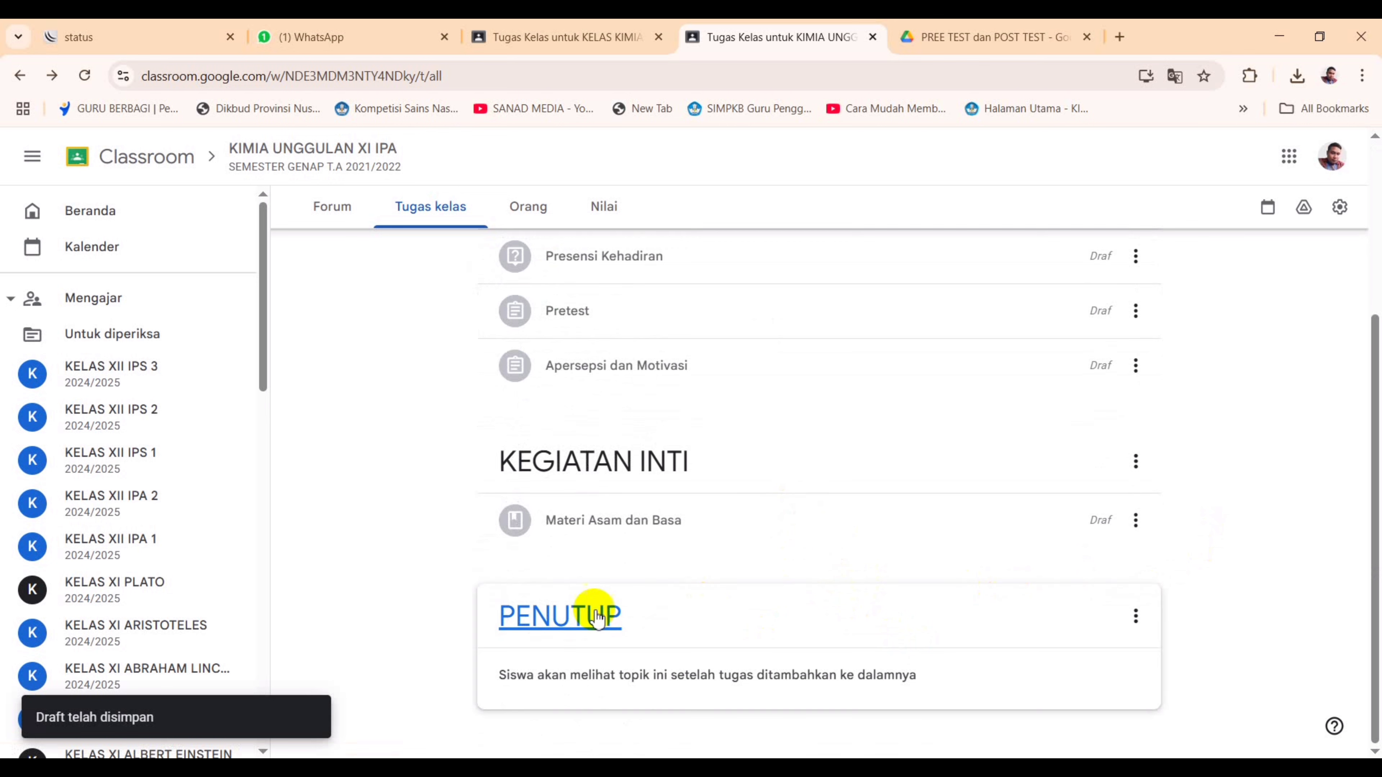
pyautogui.scroll(4, 852, 579)
pyautogui.scroll(-4, 853, 579)
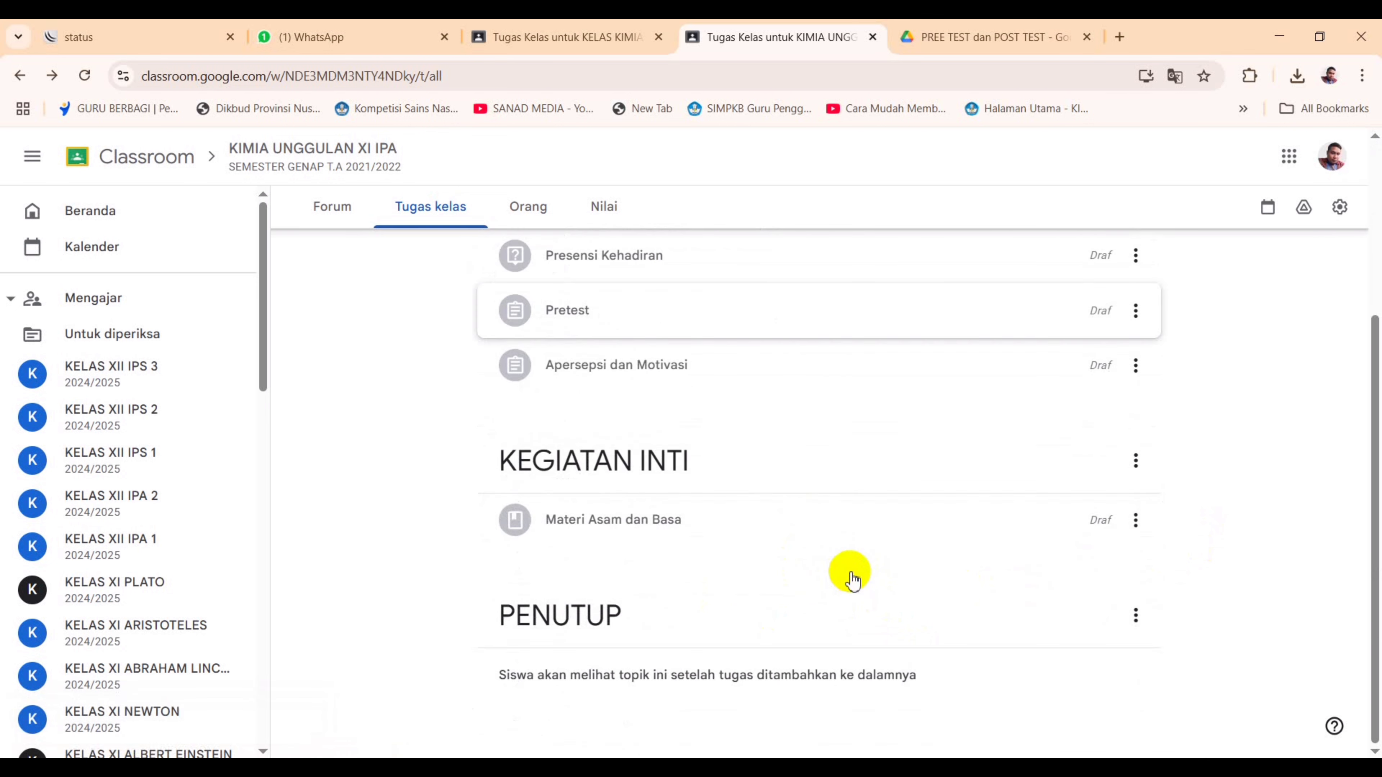
pyautogui.scroll(4, 852, 579)
pyautogui.scroll(-4, 852, 579)
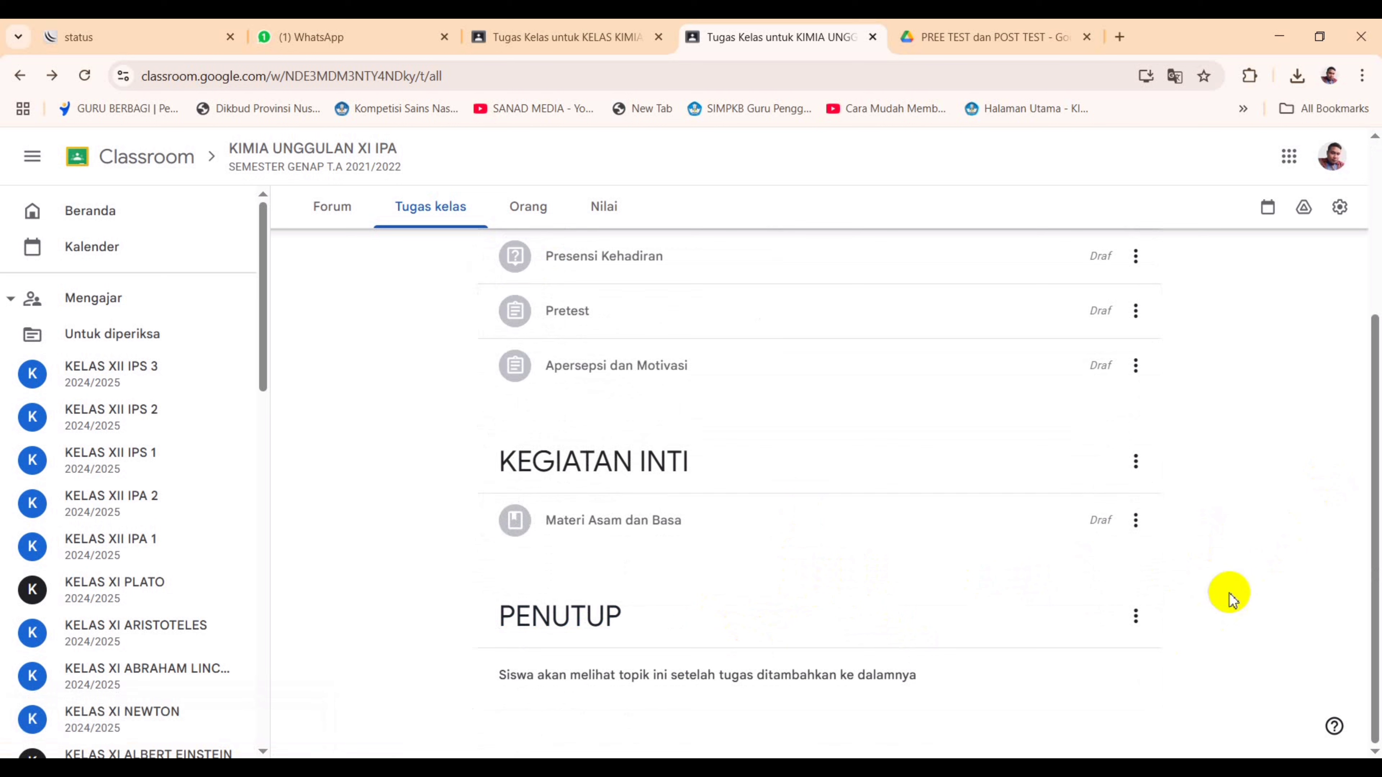
pyautogui.scroll(3, 1231, 599)
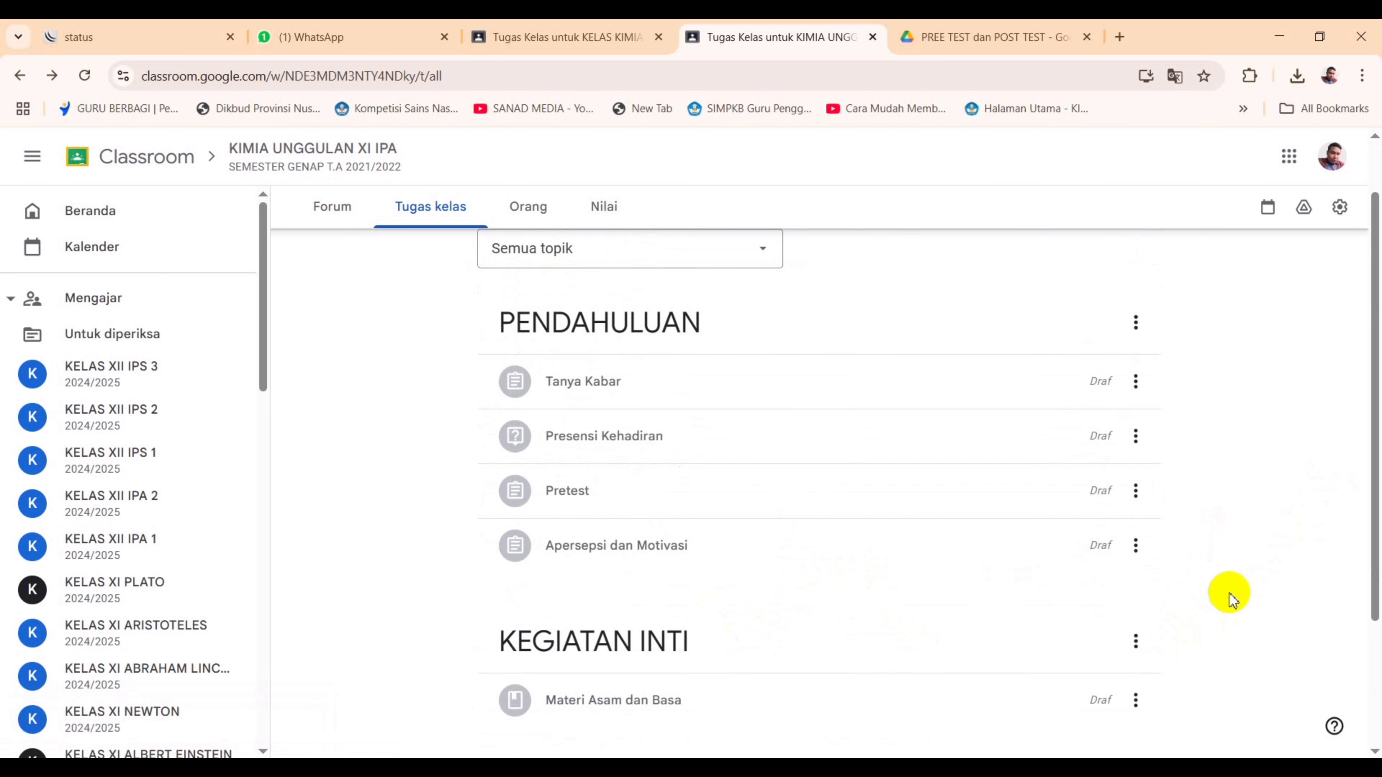
pyautogui.scroll(-3, 1231, 599)
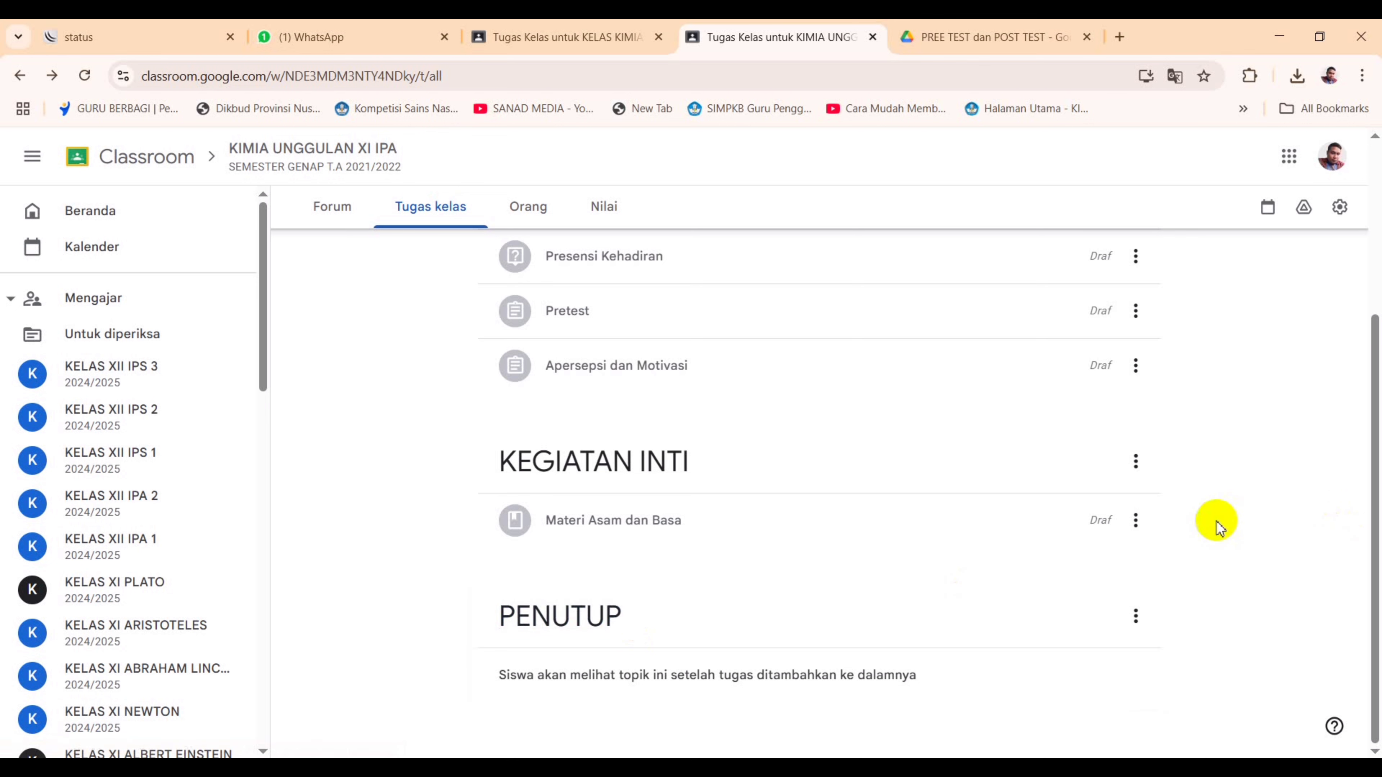
pyautogui.scroll(4, 1218, 526)
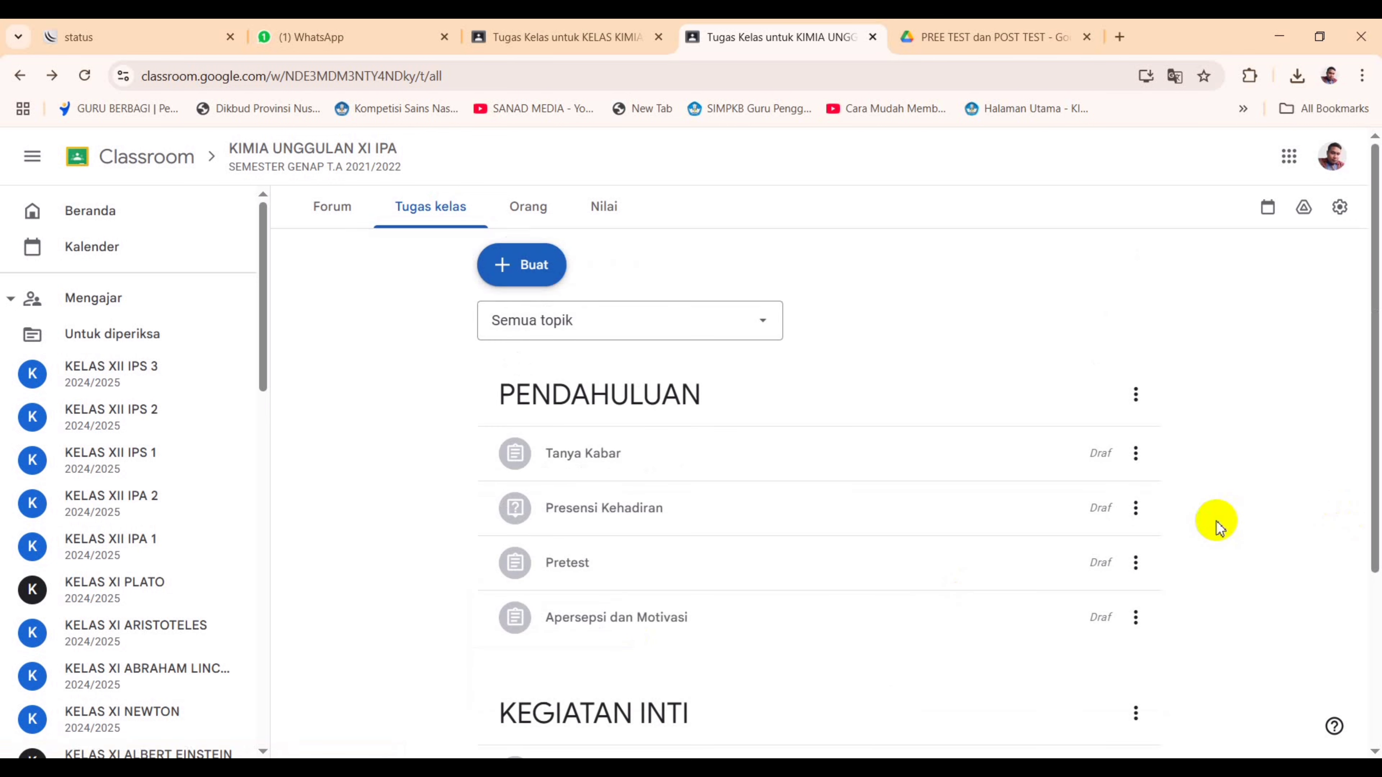
pyautogui.scroll(-4, 1219, 525)
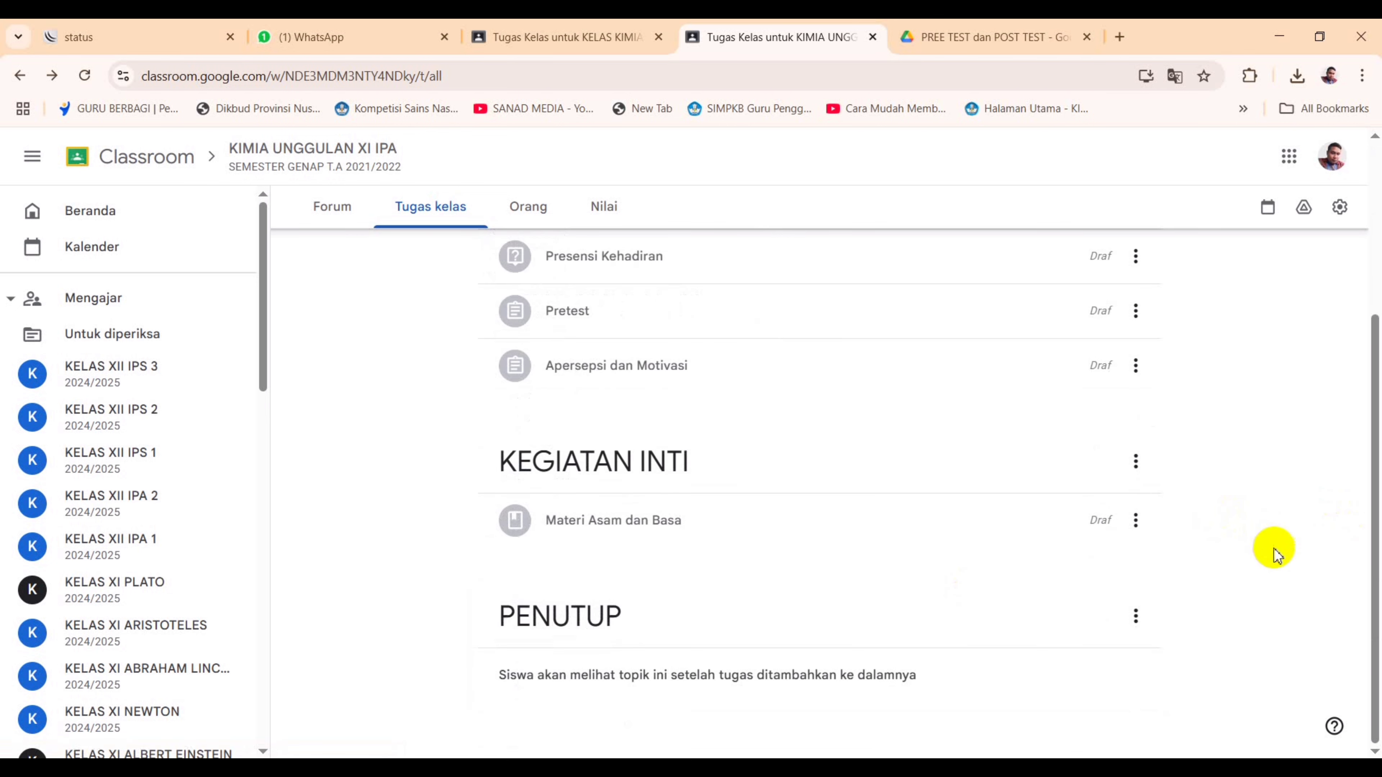